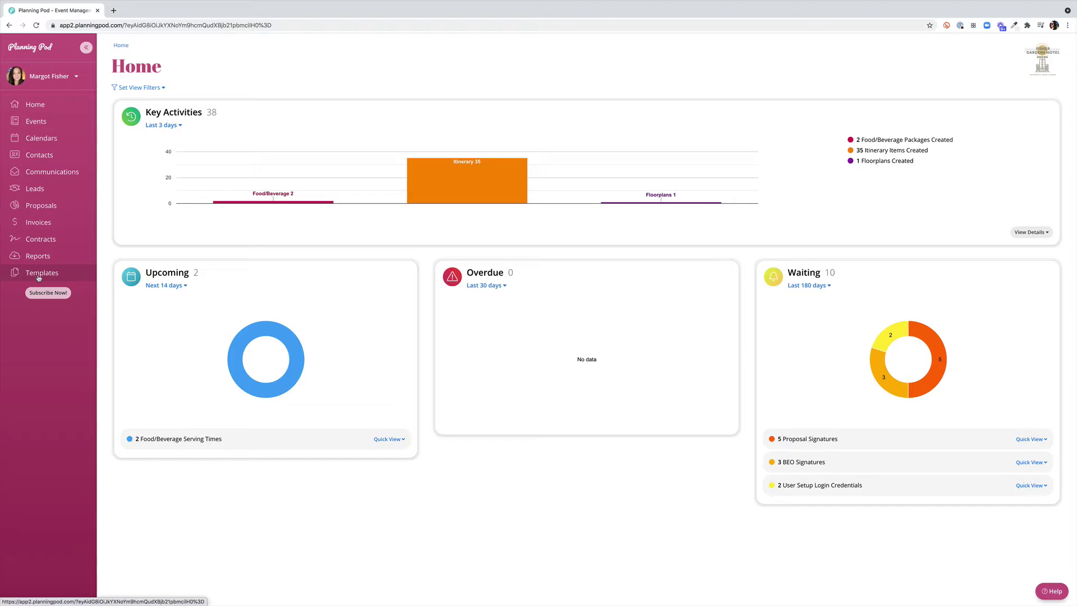
- Go to the Food & Beverage Package templates and show the Add Package choices
{"action": "left_click", "coordinate": [38, 273]}
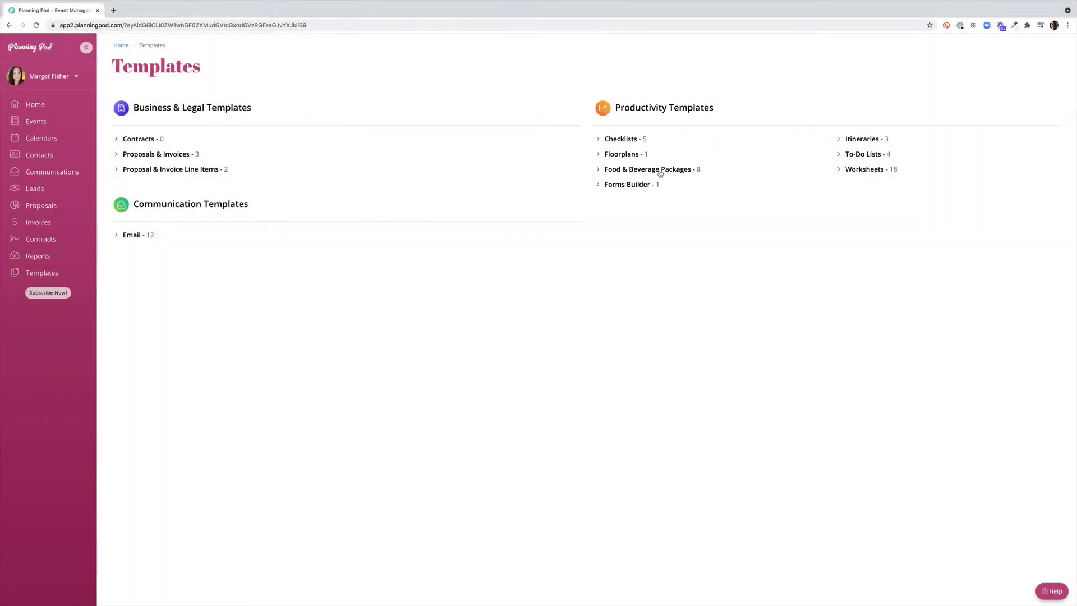
{"action": "left_click", "coordinate": [660, 172]}
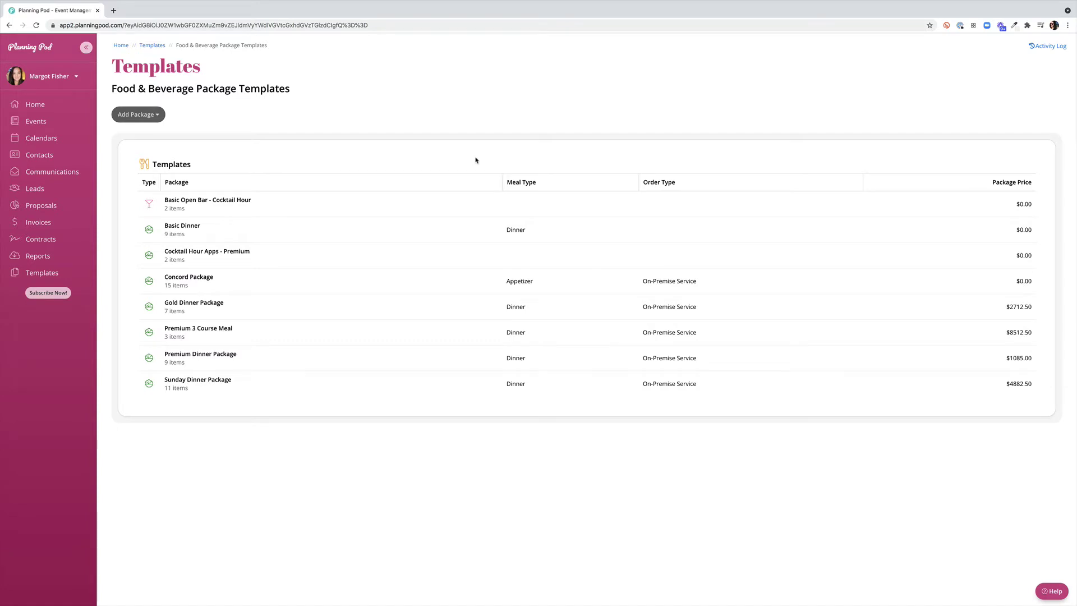
{"action": "left_click", "coordinate": [153, 118]}
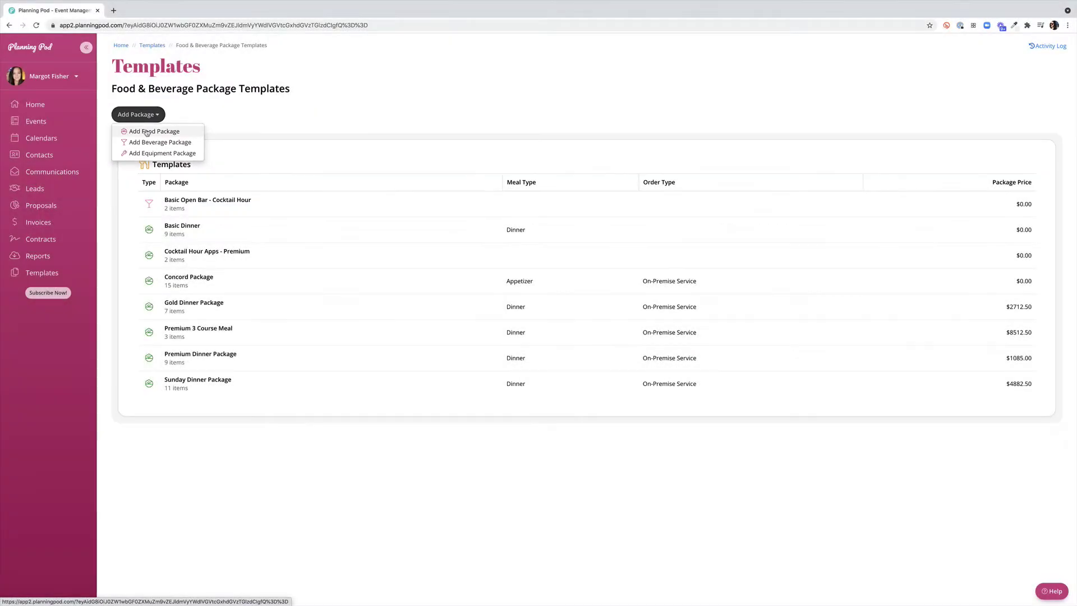
- Start a food package named 'Premium Cocktail Hour Apps - add-on' at 26.00 per head
{"action": "left_click", "coordinate": [146, 131]}
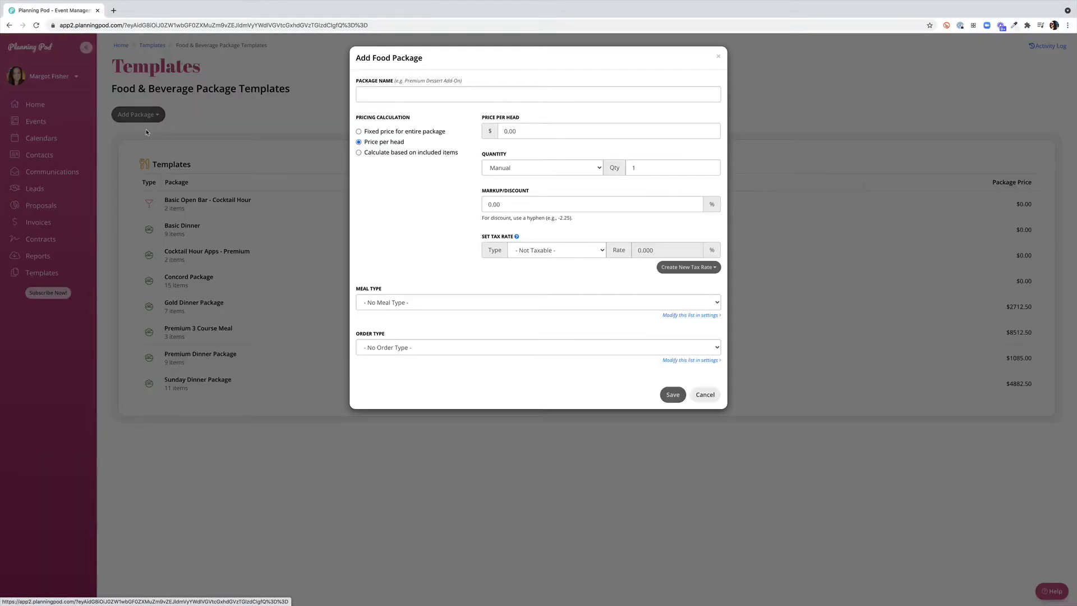
{"action": "left_click", "coordinate": [373, 94]}
{"action": "type", "text": "Premium Cocktail Hour Apps - add-on"}
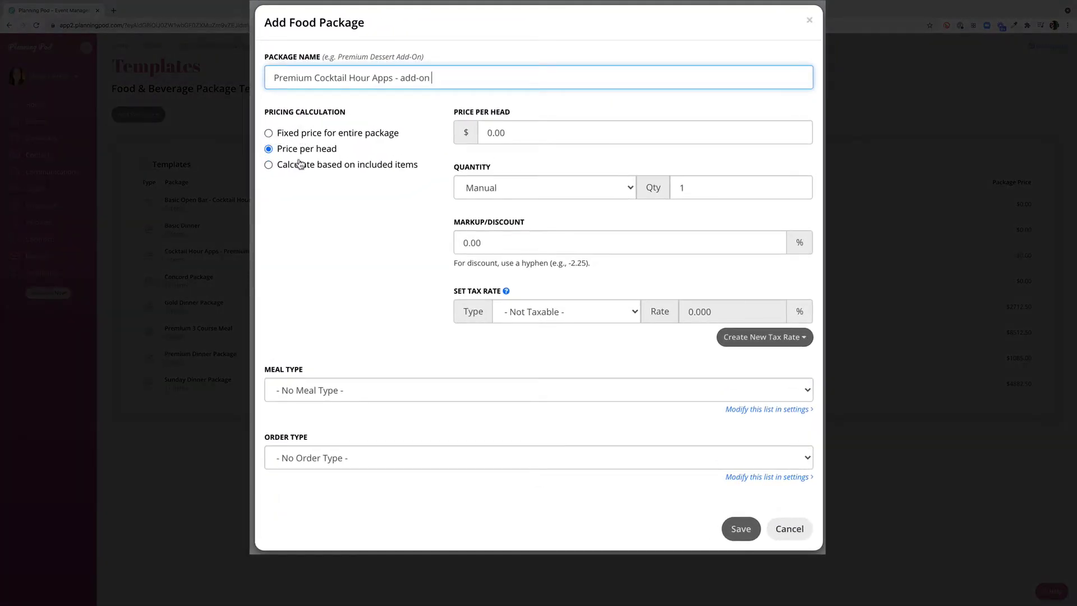
{"action": "left_click", "coordinate": [530, 136]}
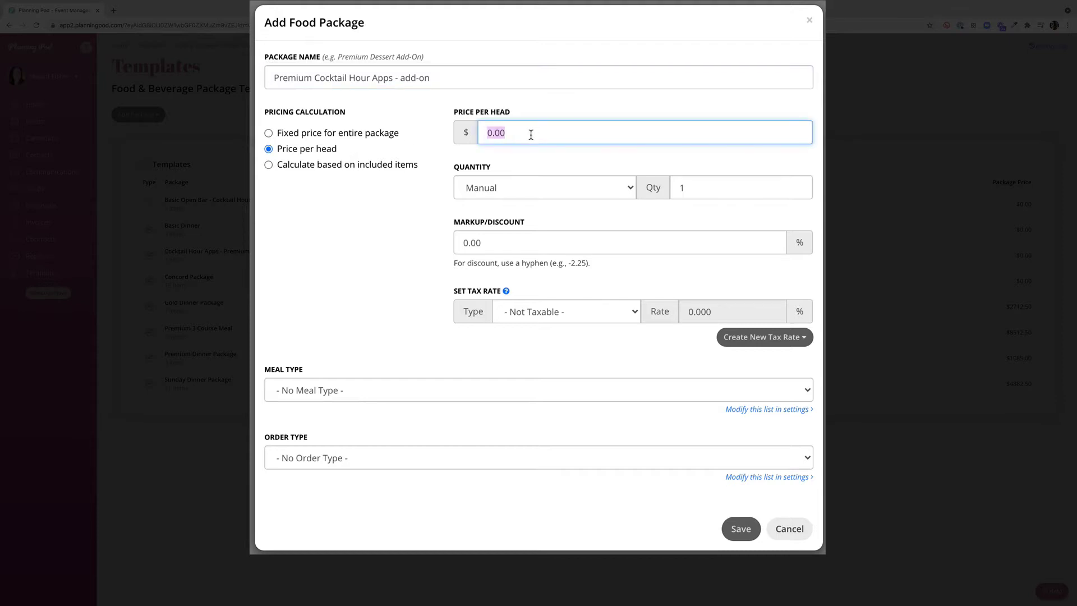
{"action": "type", "text": "26.00"}
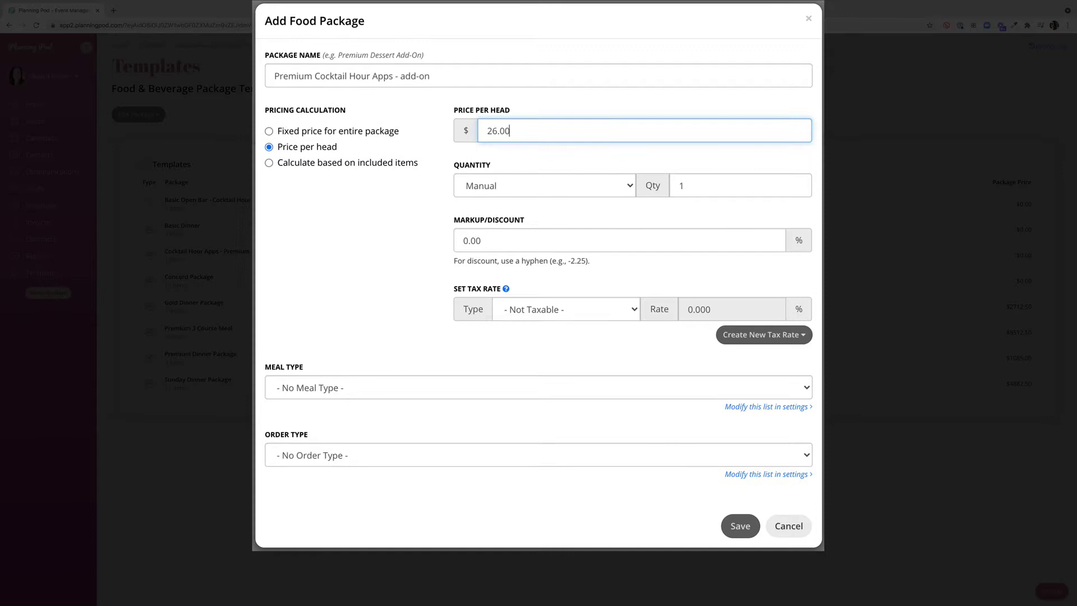
- Set quantity to estimated headcount, Food & Beverage Tax, Appetizer, On-Premise Service, and save
{"action": "left_click", "coordinate": [620, 187]}
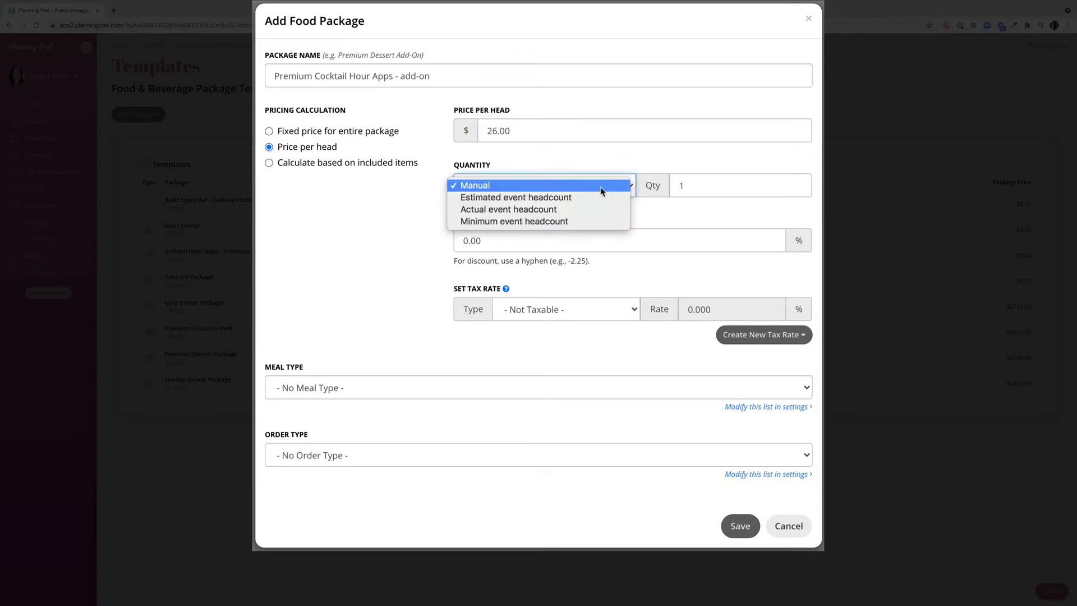
{"action": "left_click", "coordinate": [575, 199]}
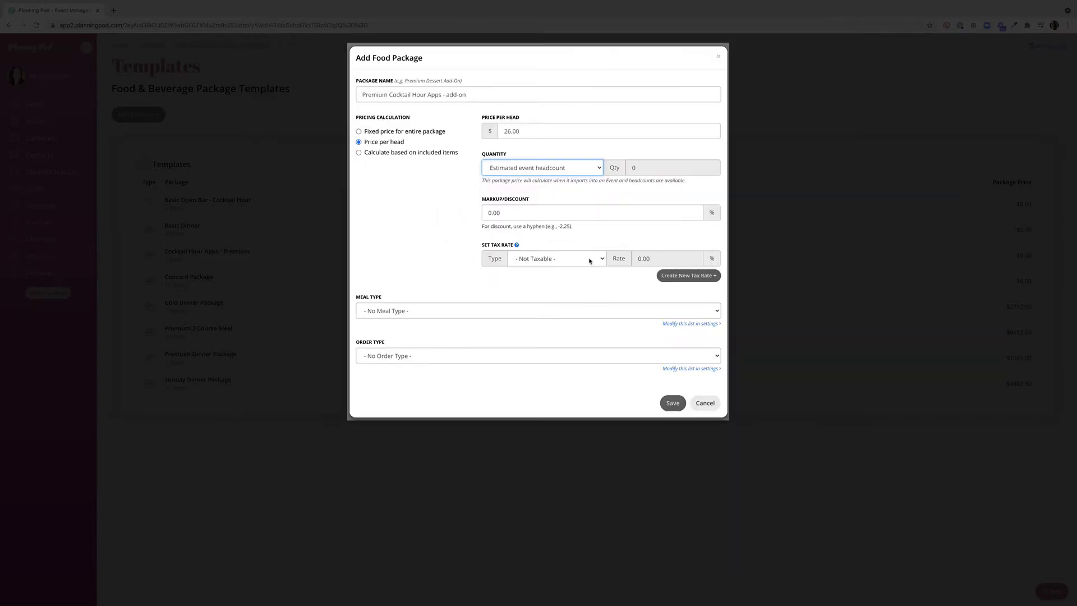
{"action": "left_click", "coordinate": [613, 325]}
{"action": "left_click", "coordinate": [585, 275]}
{"action": "left_click", "coordinate": [513, 313]}
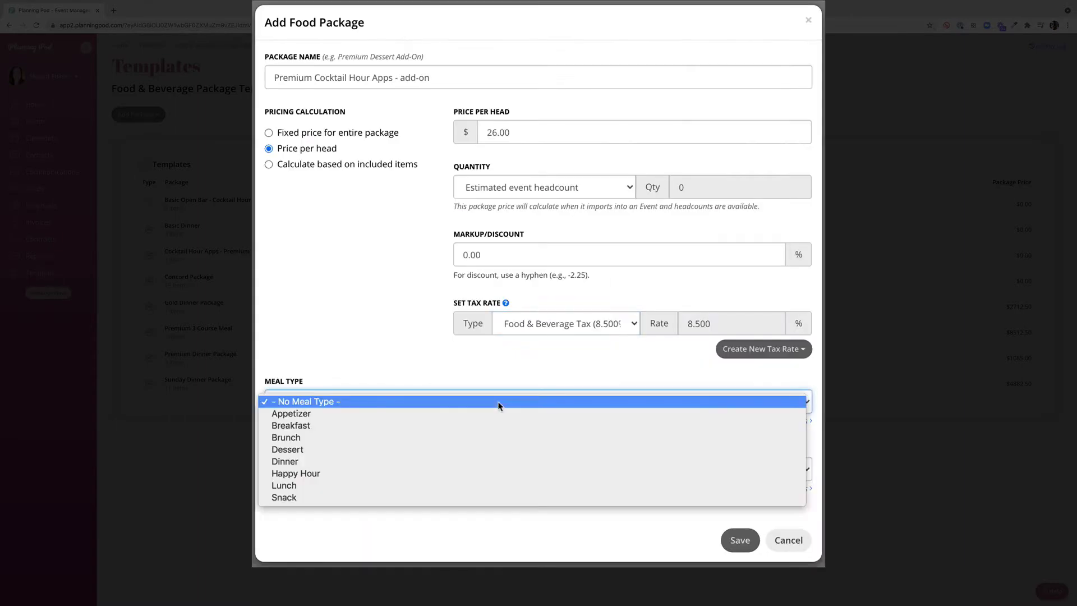
{"action": "left_click", "coordinate": [490, 413]}
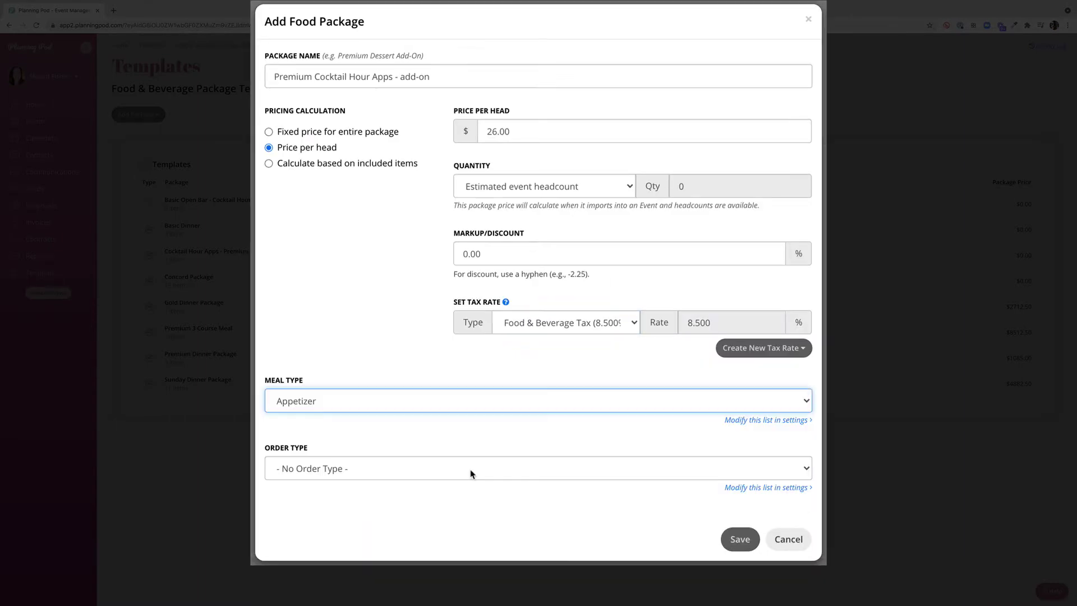
{"action": "left_click", "coordinate": [471, 474]}
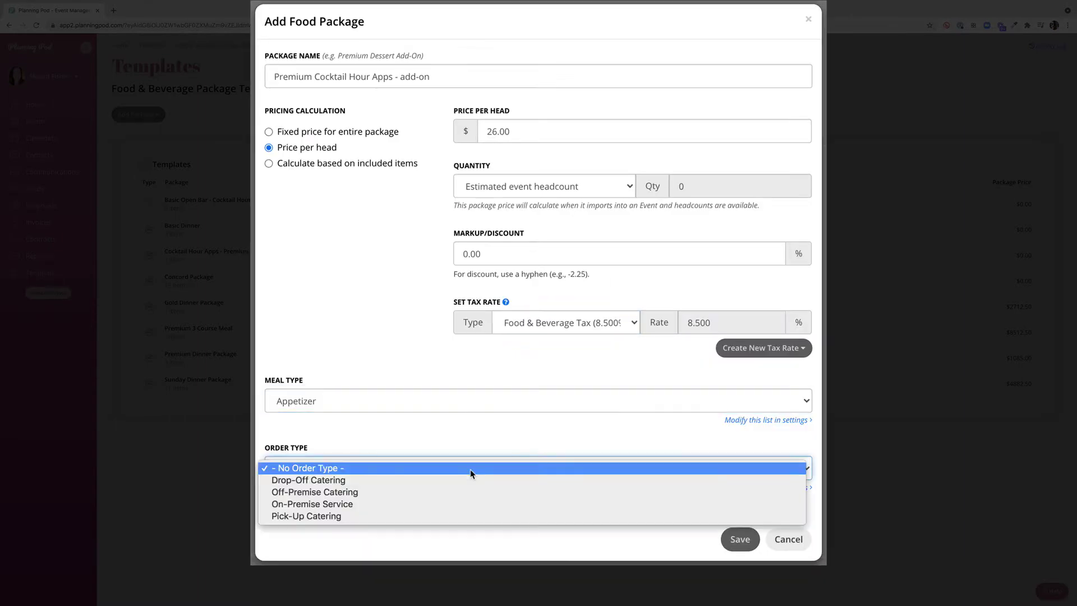
{"action": "left_click", "coordinate": [460, 504]}
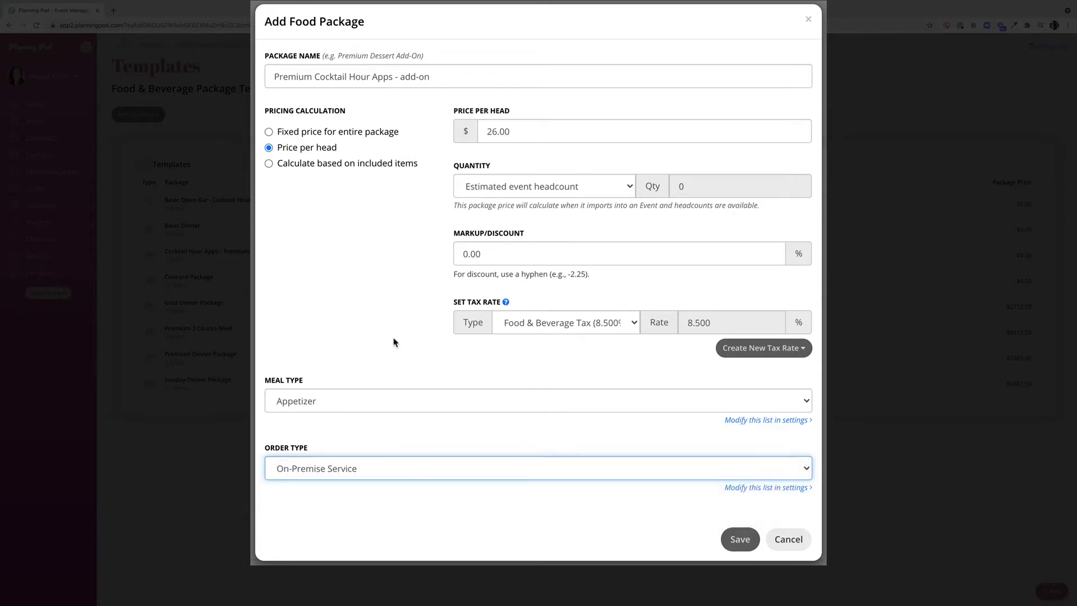
{"action": "left_click", "coordinate": [740, 540]}
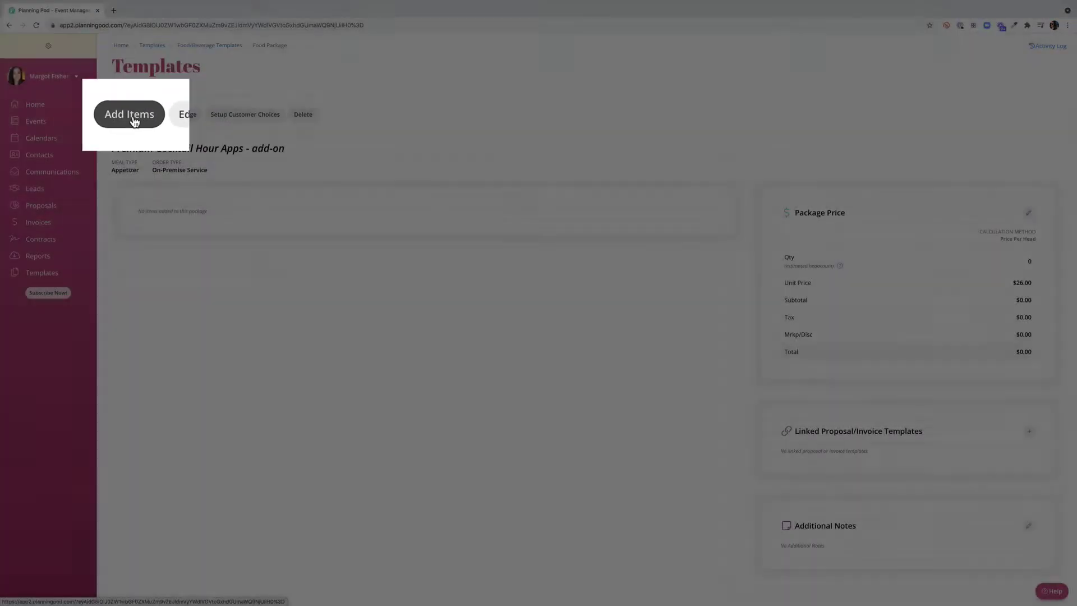
- Filter items by 'hor' and add the cheese platter and Fried Cheese Ravioli as Butler Passing
{"action": "left_click", "coordinate": [135, 124]}
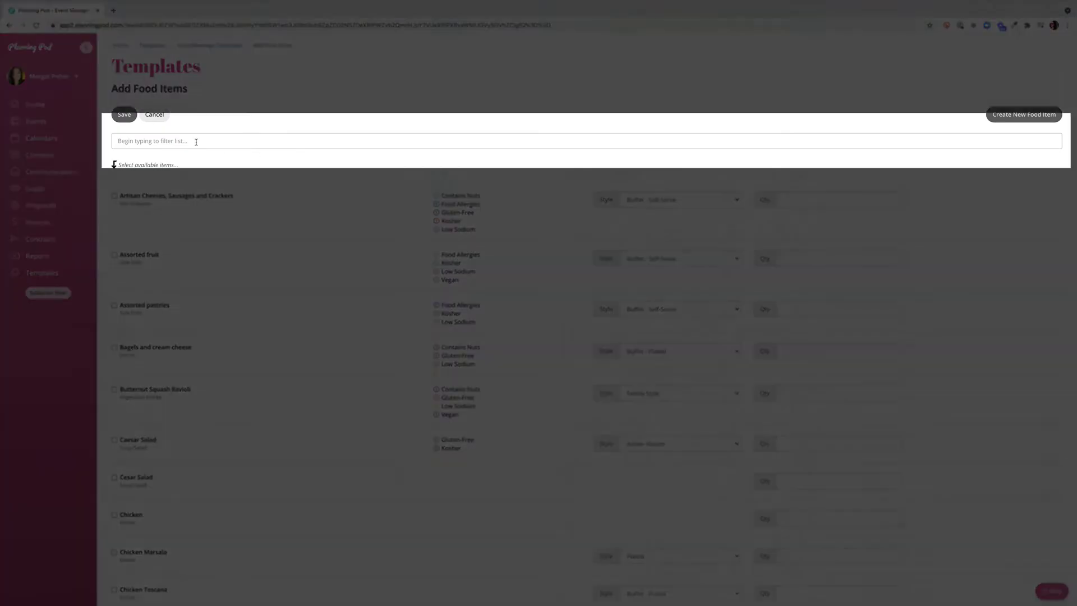
{"action": "left_click", "coordinate": [197, 141]}
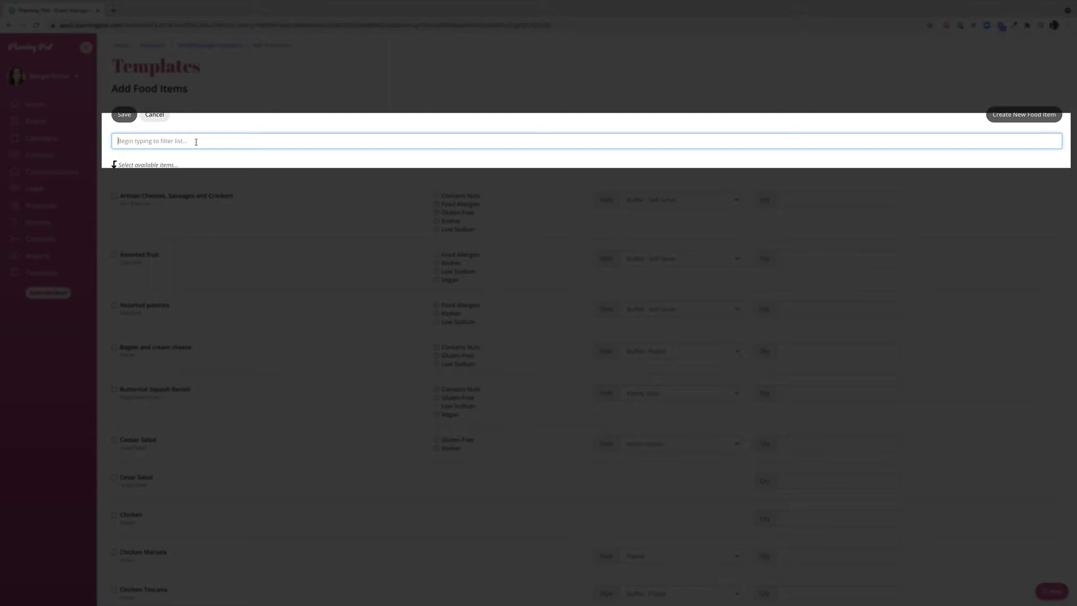
{"action": "type", "text": "hor"}
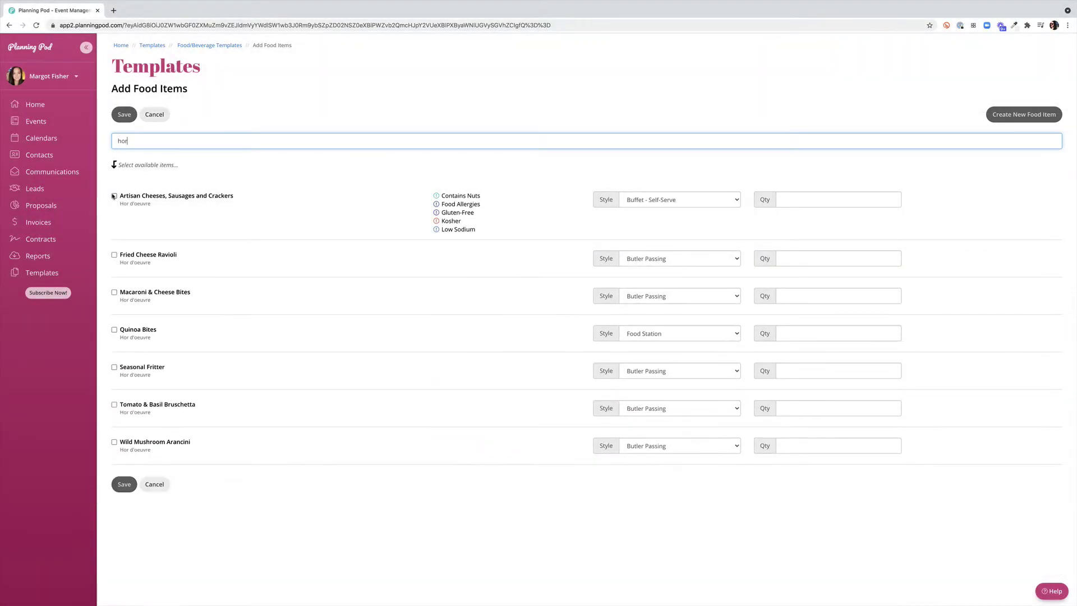
{"action": "left_click", "coordinate": [114, 196]}
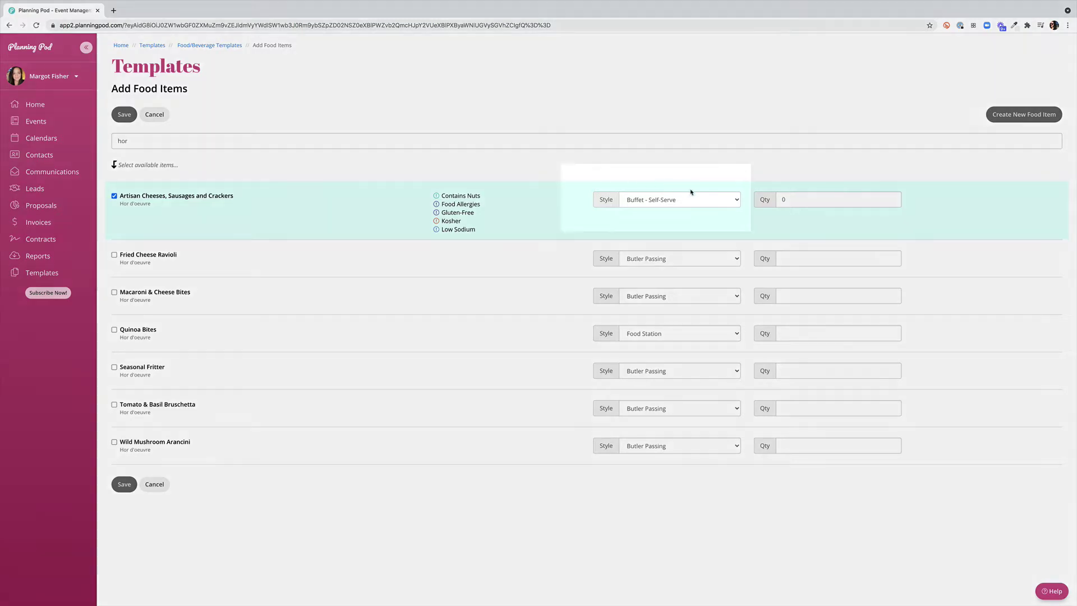
{"action": "left_click", "coordinate": [690, 197]}
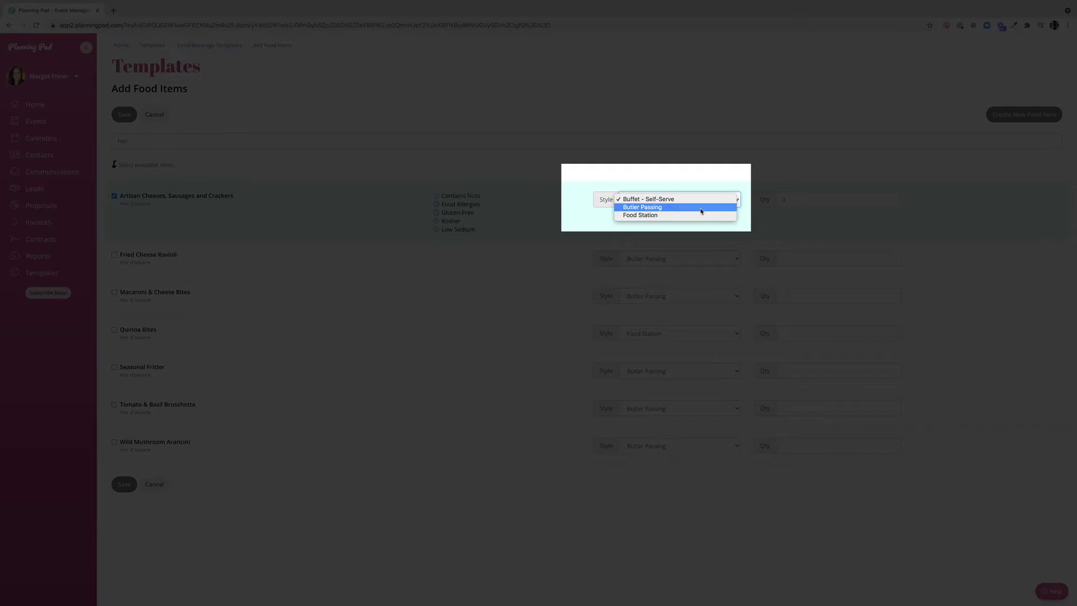
{"action": "left_click", "coordinate": [700, 210]}
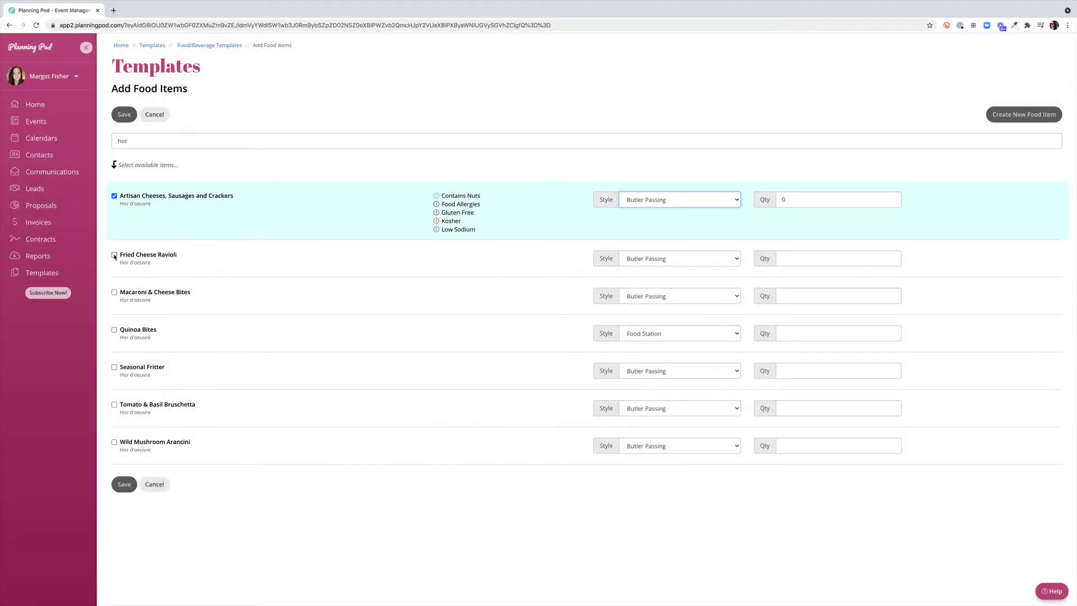
{"action": "left_click", "coordinate": [115, 256]}
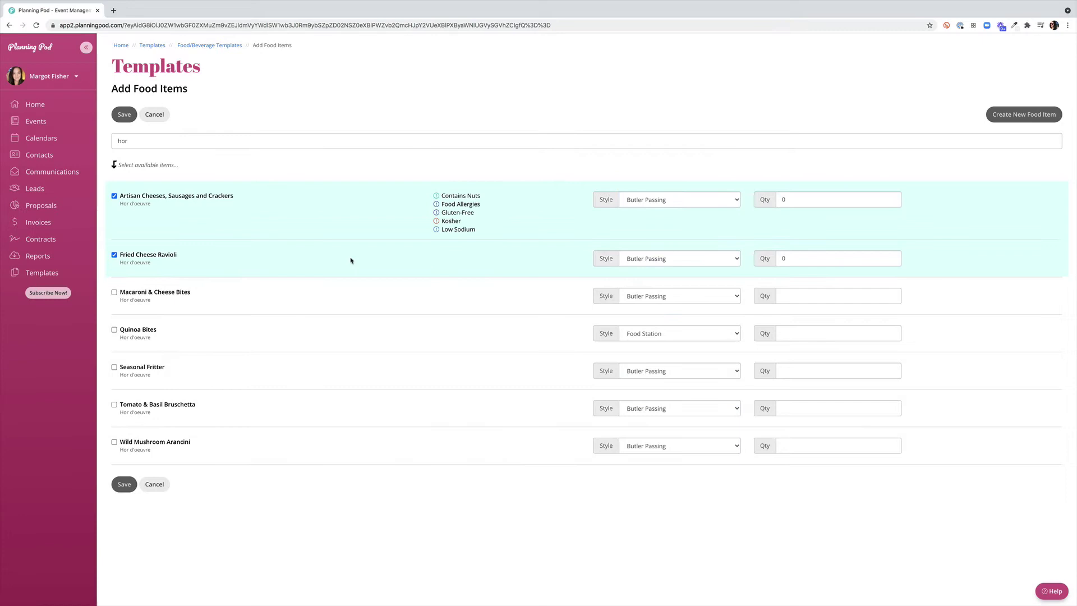
{"action": "left_click", "coordinate": [728, 261]}
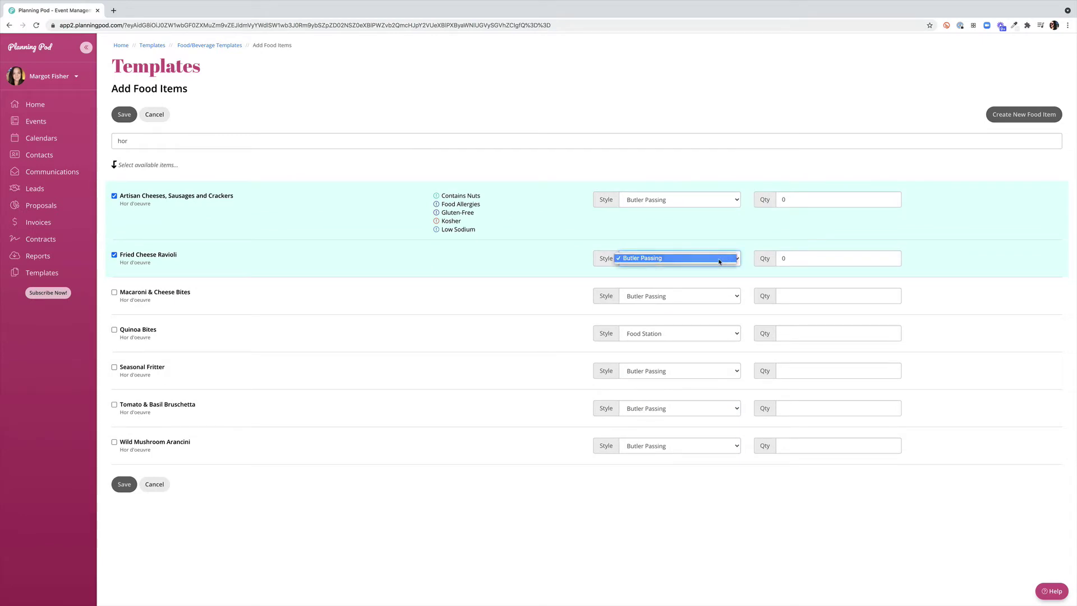
{"action": "left_click", "coordinate": [720, 261]}
- Add Mac & Cheese Bites, Quinoa Bites (Food Station), Seasonal Fritter, Bruschetta and Arancini
{"action": "left_click", "coordinate": [115, 292]}
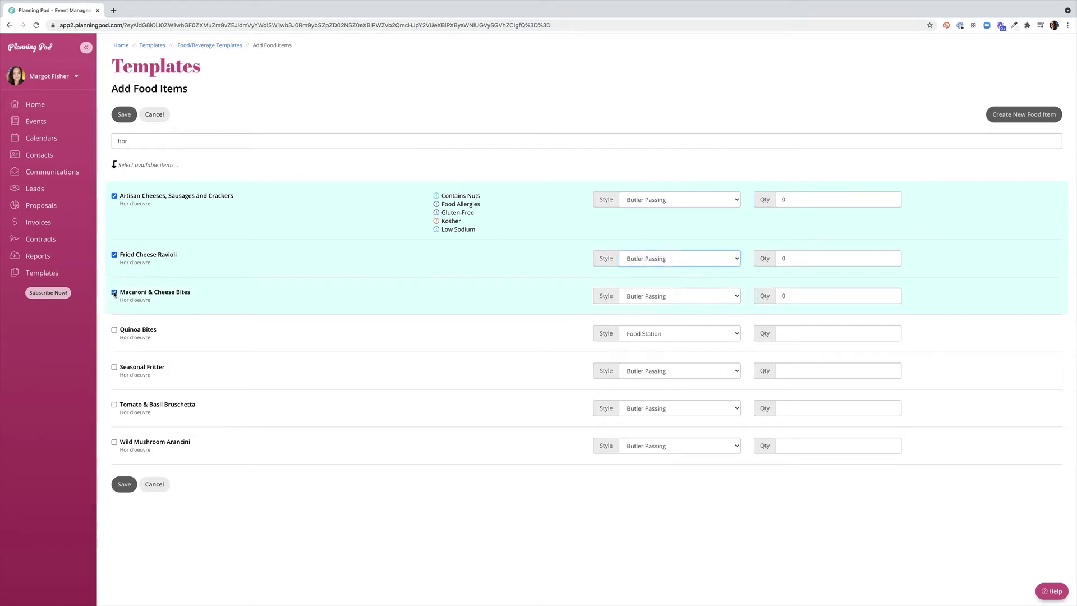
{"action": "left_click", "coordinate": [114, 331]}
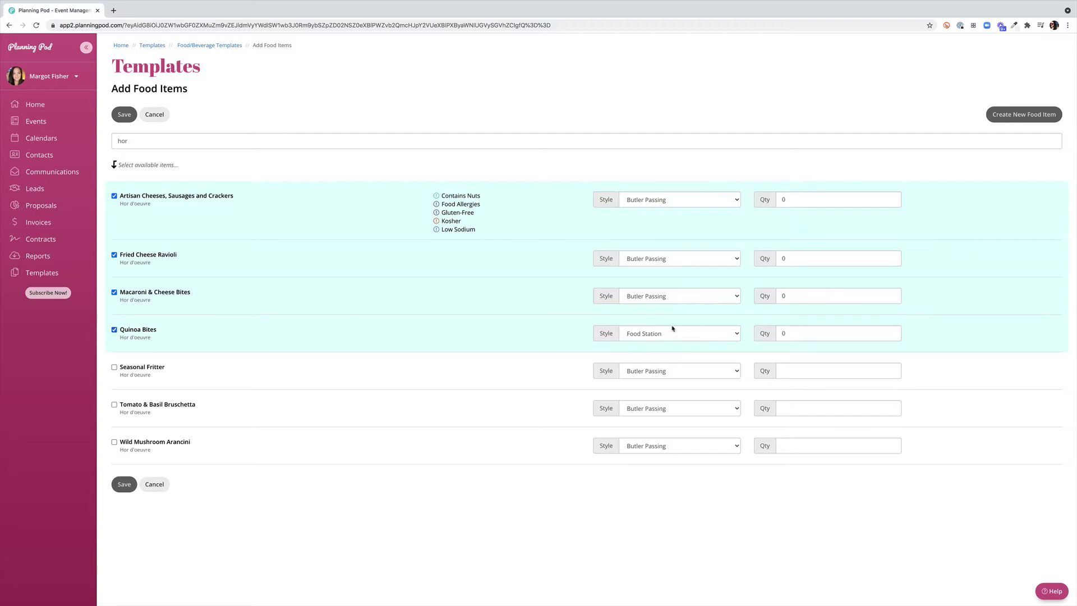
{"action": "left_click", "coordinate": [688, 333]}
{"action": "left_click", "coordinate": [688, 334]}
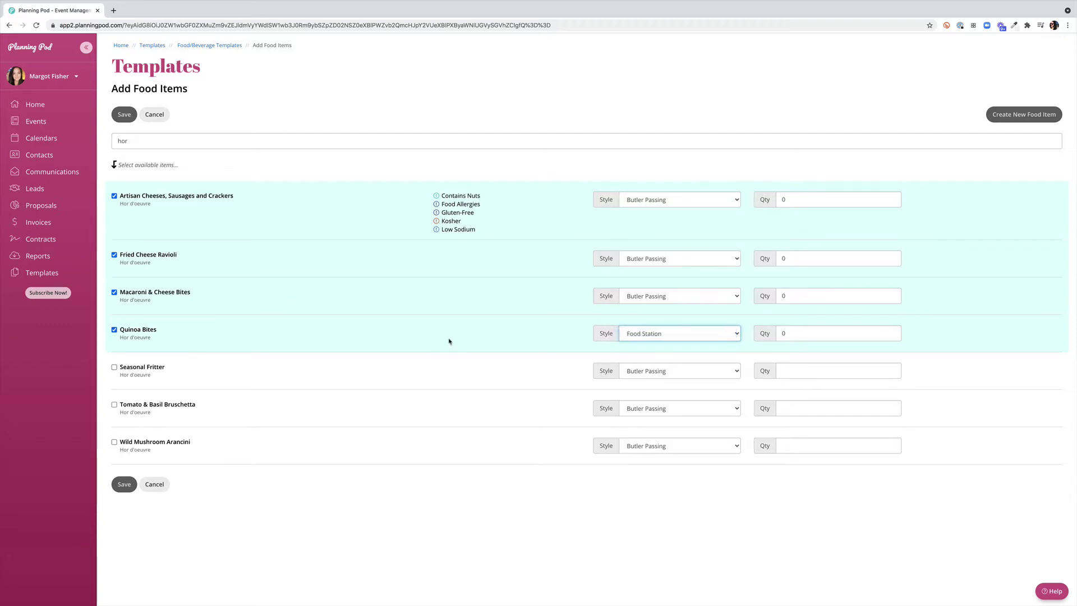
{"action": "left_click", "coordinate": [115, 368]}
{"action": "left_click", "coordinate": [114, 405]}
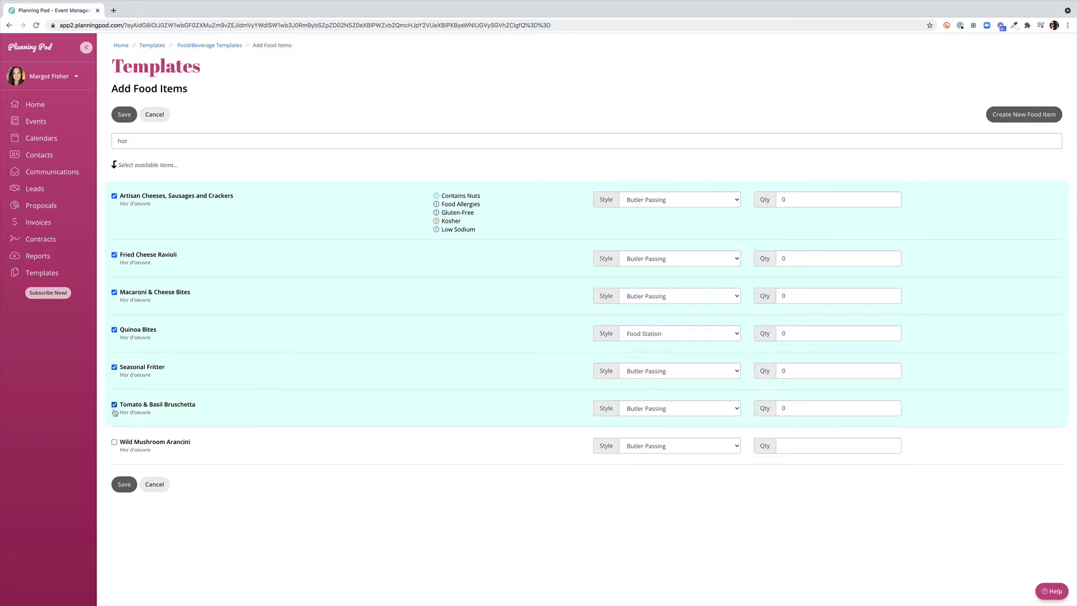
{"action": "left_click", "coordinate": [115, 443]}
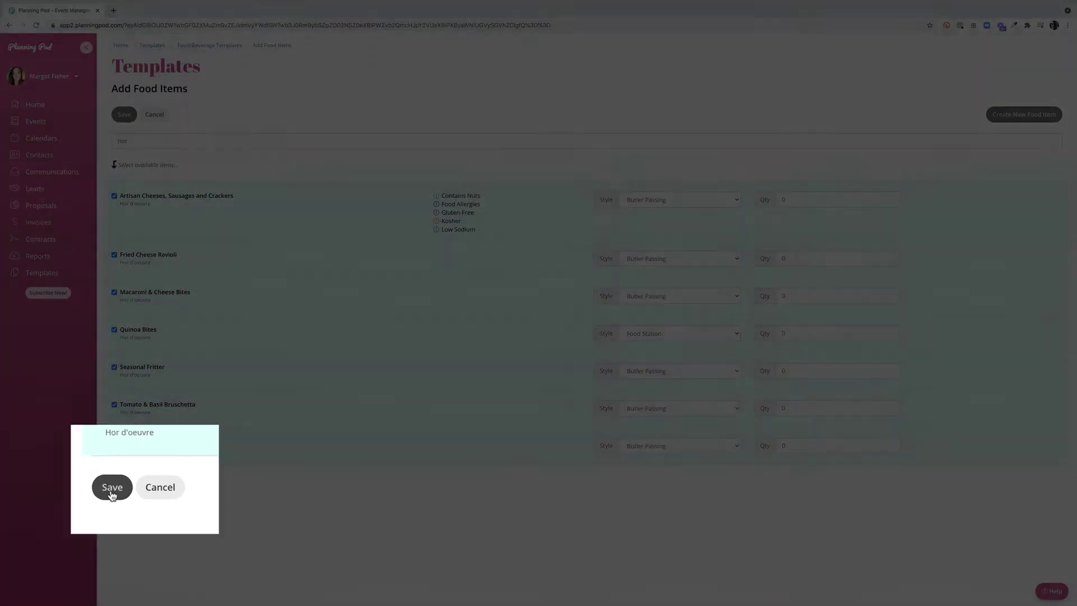
- Save the seven selected hors d'oeuvres to the package
{"action": "left_click", "coordinate": [123, 489]}
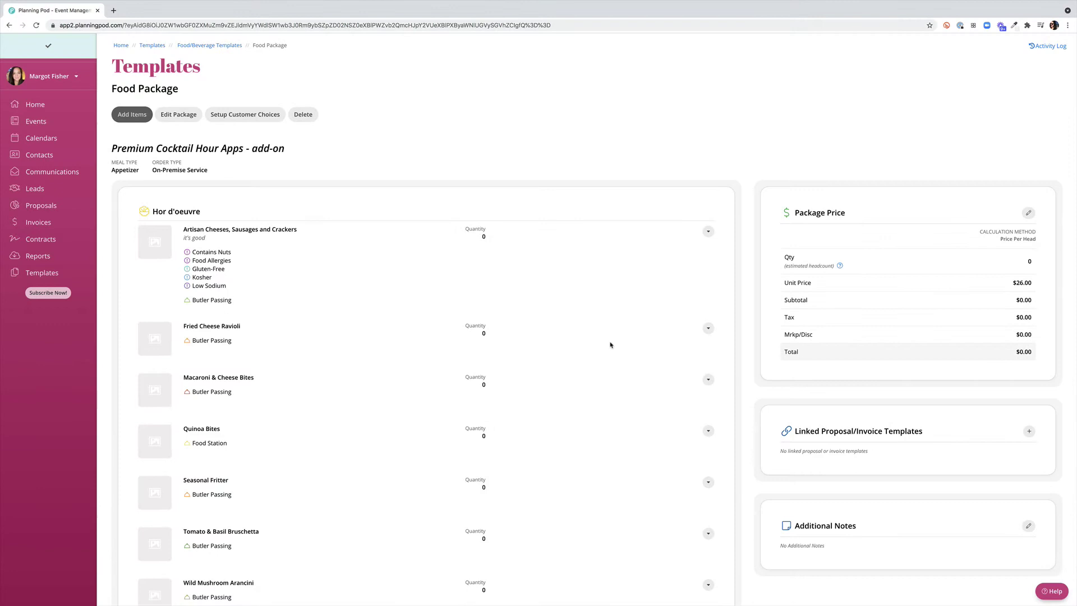
{"action": "scroll", "coordinate": [610, 345], "scroll_direction": "down", "scroll_amount": 2}
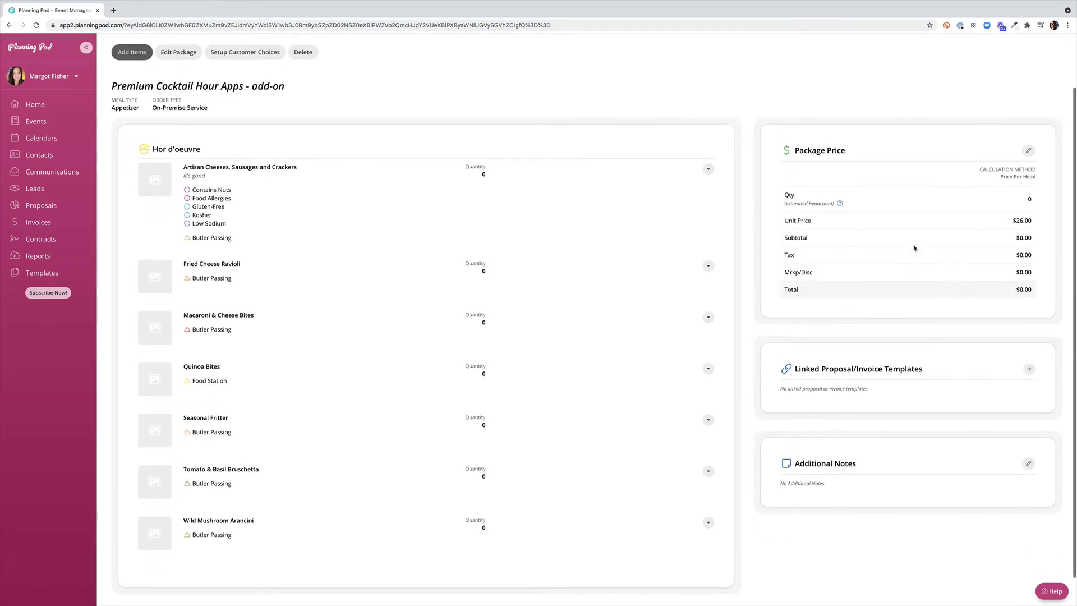
{"action": "scroll", "coordinate": [915, 248], "scroll_direction": "up", "scroll_amount": 2}
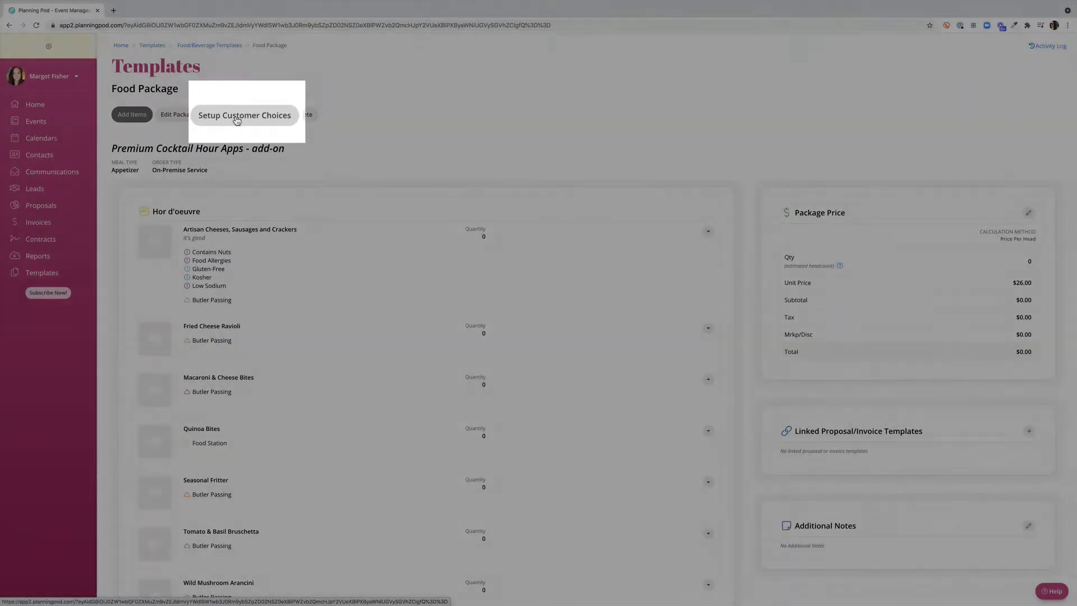
- Turn on customer choice for hors d'oeuvres with a maximum of 4 items
{"action": "left_click", "coordinate": [233, 114]}
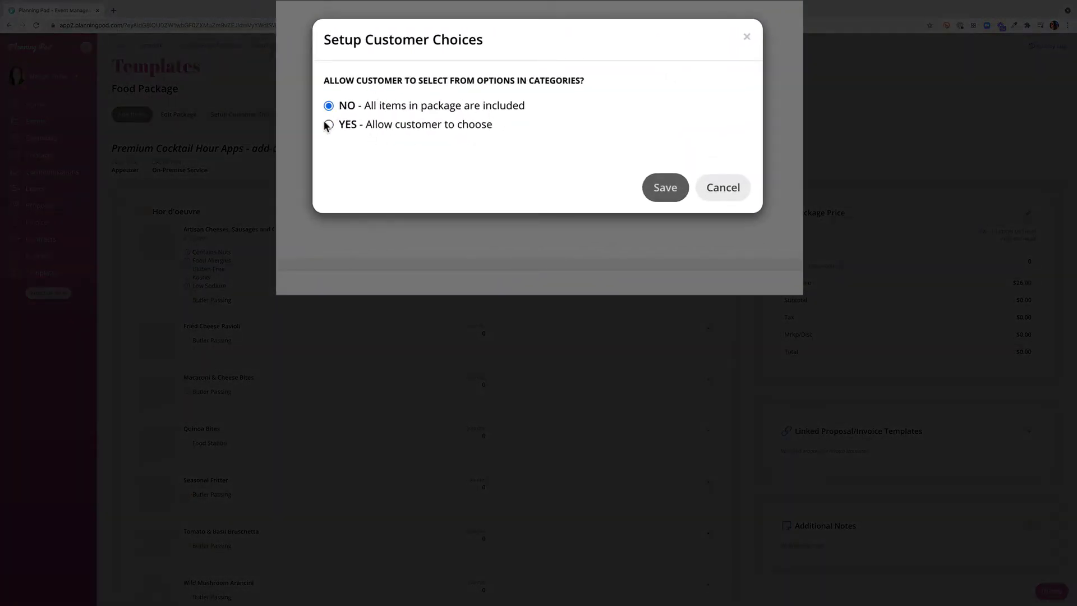
{"action": "left_click", "coordinate": [328, 124]}
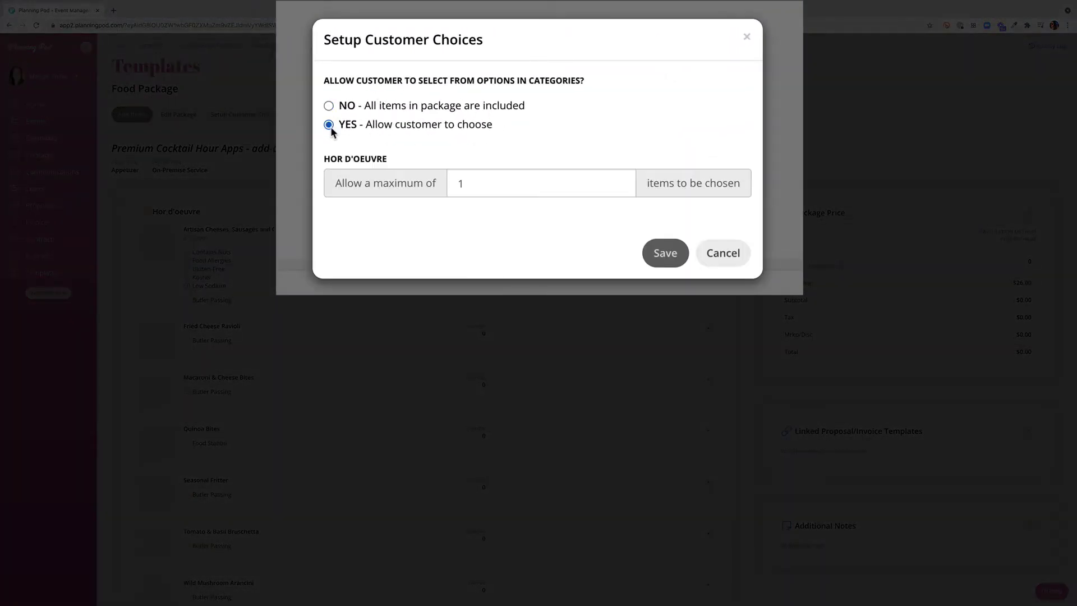
{"action": "left_click", "coordinate": [475, 183]}
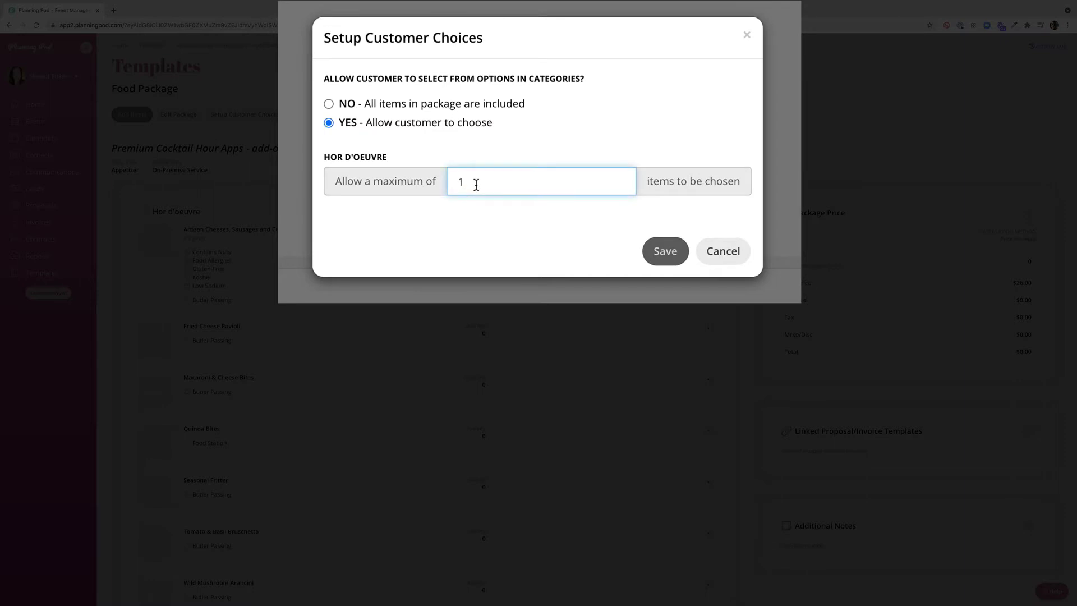
{"action": "key", "text": "BackSpace"}
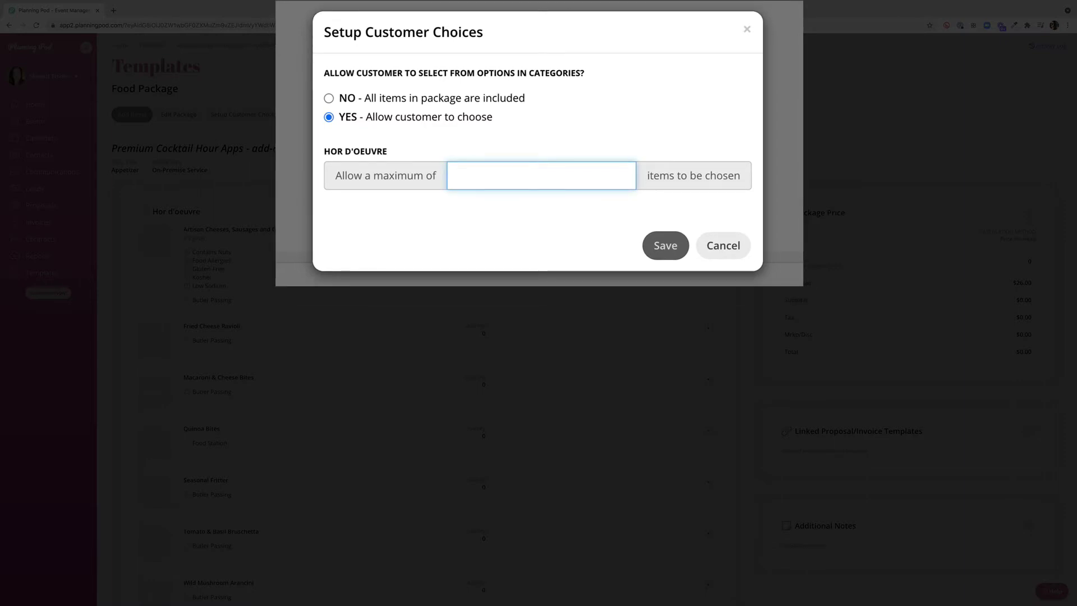
{"action": "type", "text": "4"}
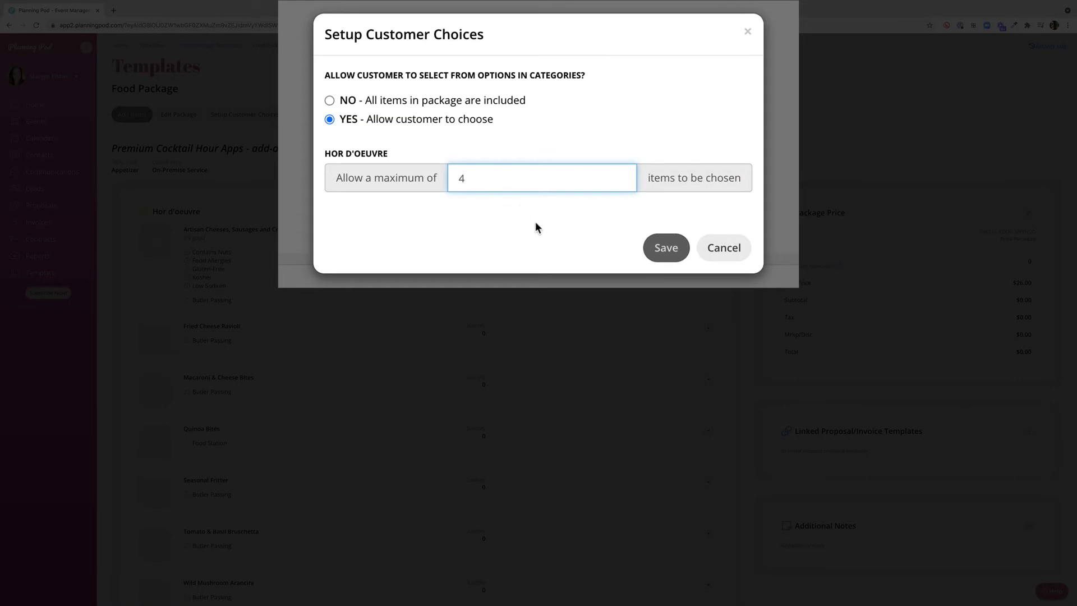
{"action": "left_click", "coordinate": [562, 227]}
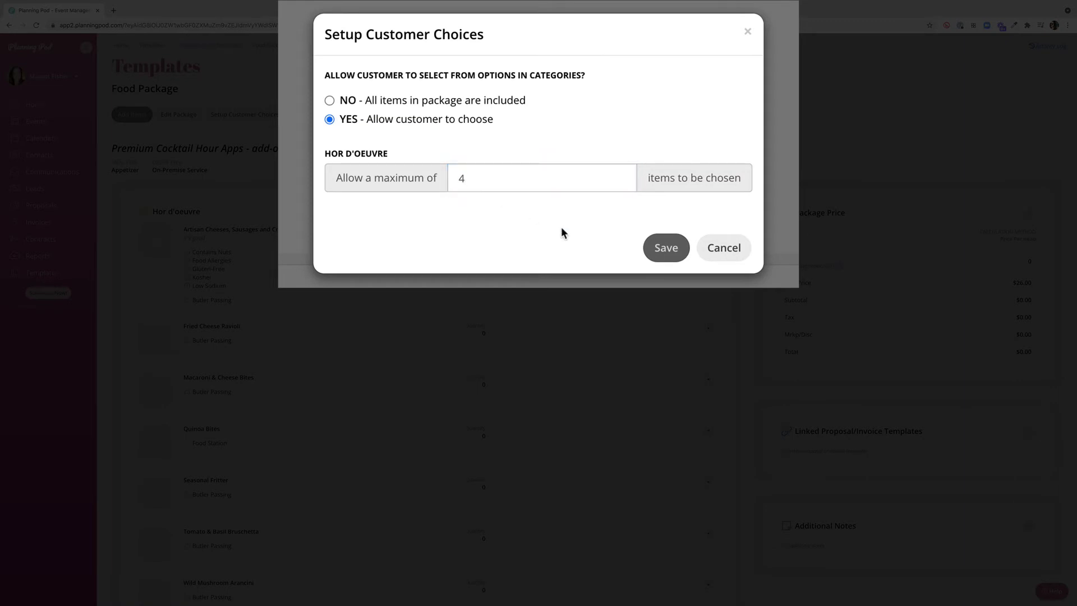
{"action": "left_click", "coordinate": [668, 252]}
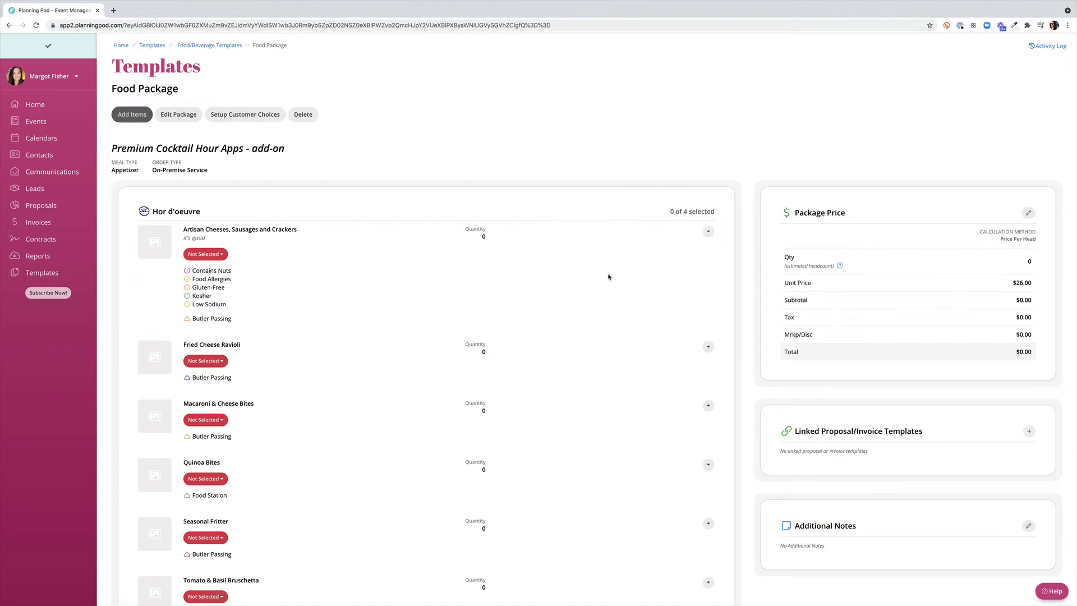
- Scroll down to the package's hors d'oeuvre items
{"action": "scroll", "coordinate": [608, 277], "scroll_direction": "down", "scroll_amount": 3}
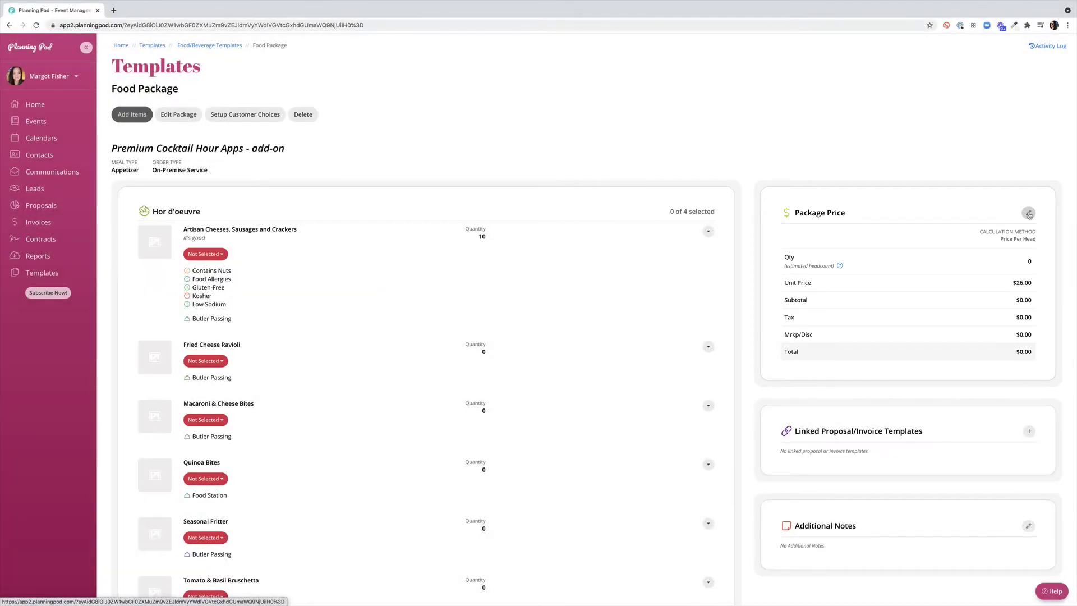
- Switch the package to a fixed $1000 price for the entire package
{"action": "left_click", "coordinate": [1029, 213]}
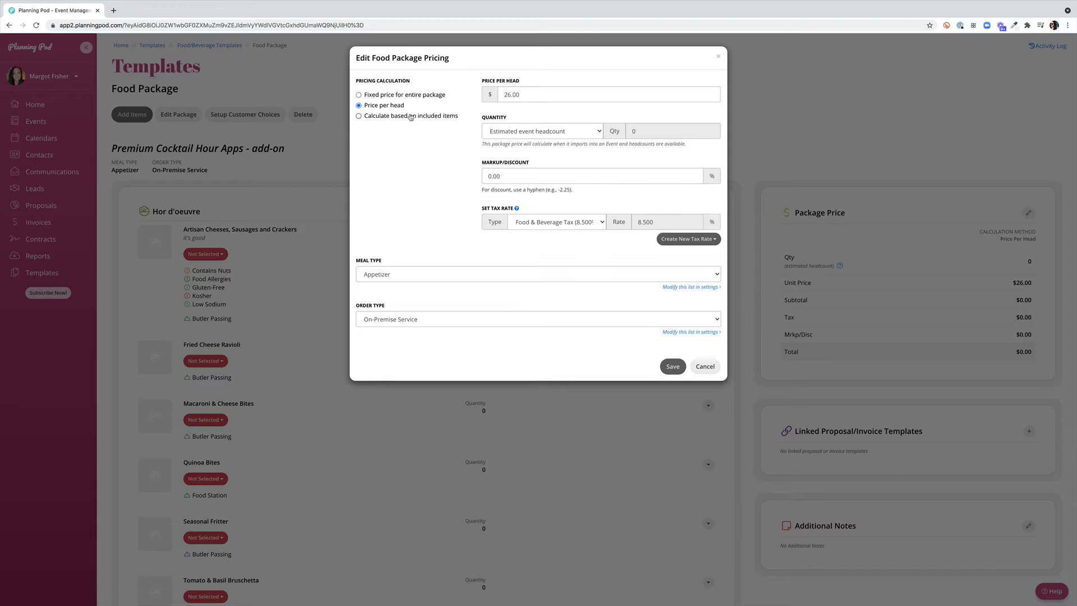
{"action": "left_click", "coordinate": [358, 96]}
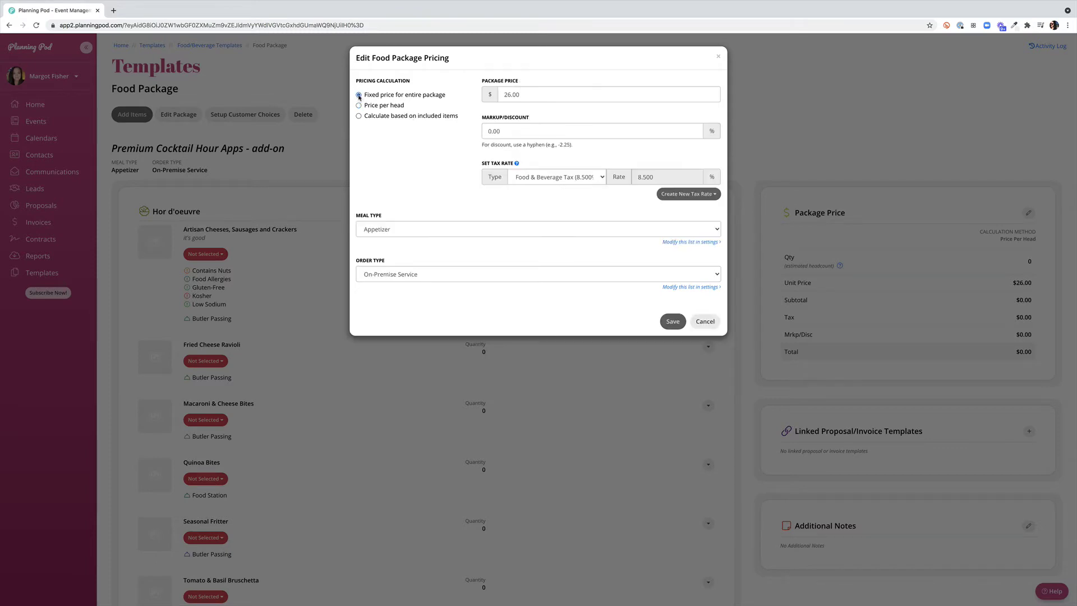
{"action": "left_click", "coordinate": [536, 95]}
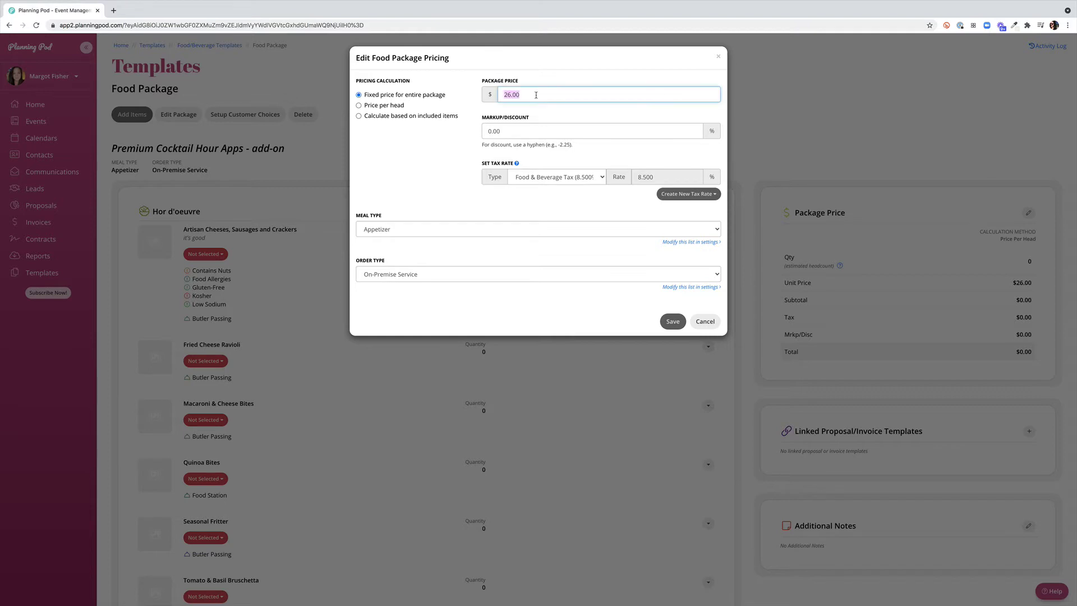
{"action": "type", "text": "1000"}
{"action": "left_click", "coordinate": [429, 179]}
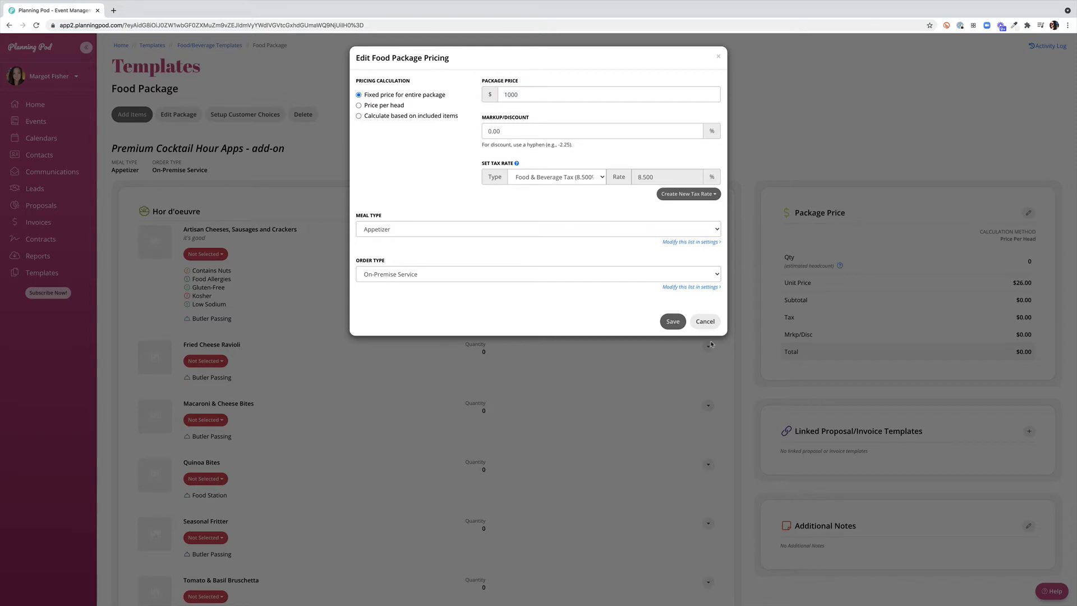
{"action": "left_click", "coordinate": [672, 321]}
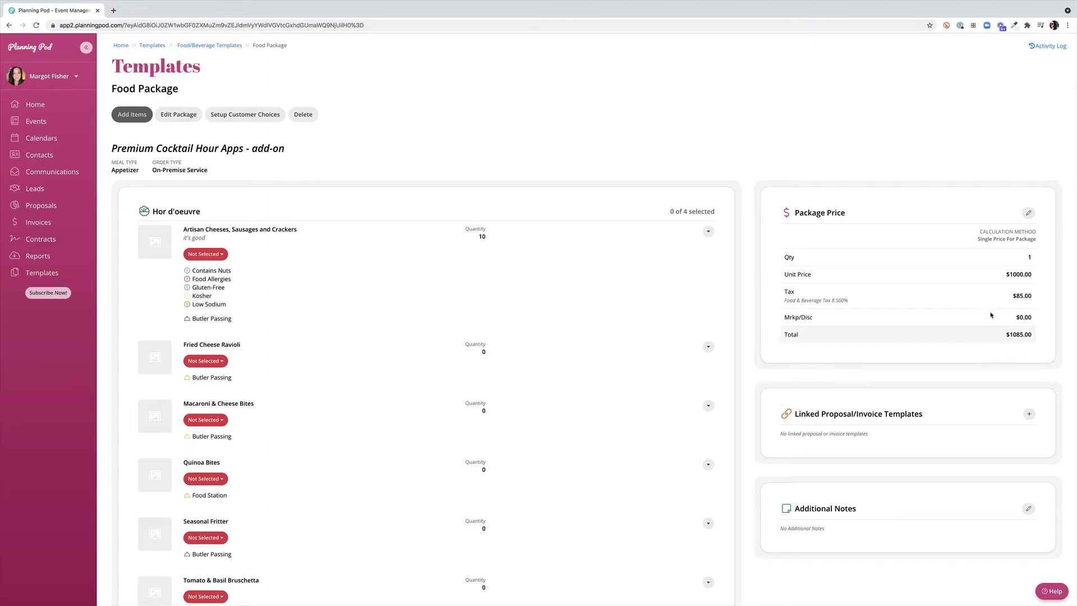
- Set the quantity to 10 for Macaroni & Cheese Bites and Fried Cheese Ravioli
{"action": "scroll", "coordinate": [991, 315], "scroll_direction": "down", "scroll_amount": 3}
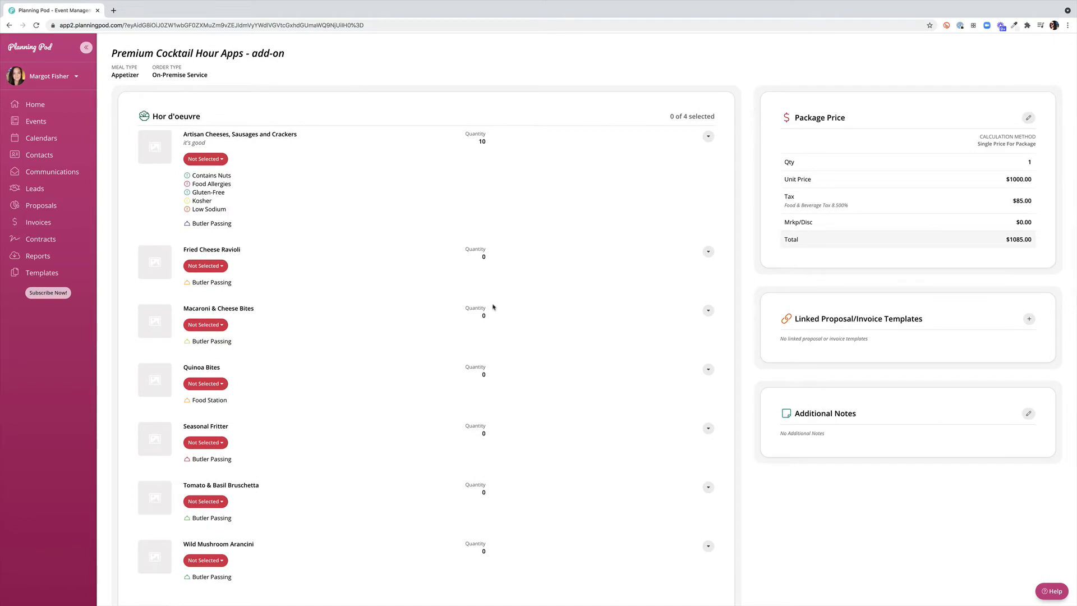
{"action": "left_click", "coordinate": [708, 310]}
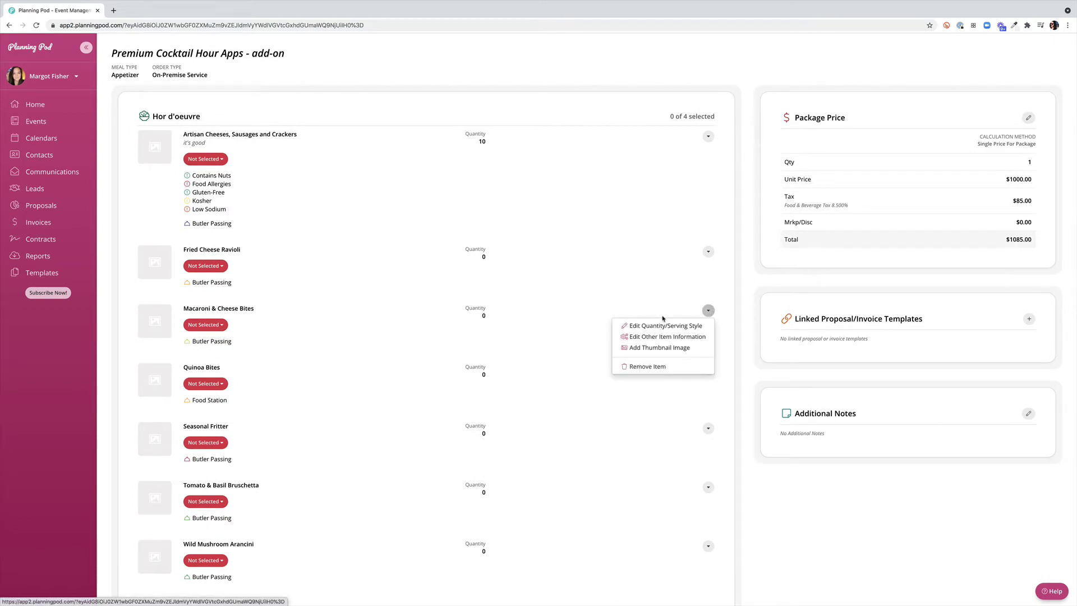
{"action": "left_click", "coordinate": [666, 325]}
{"action": "left_click", "coordinate": [469, 96]}
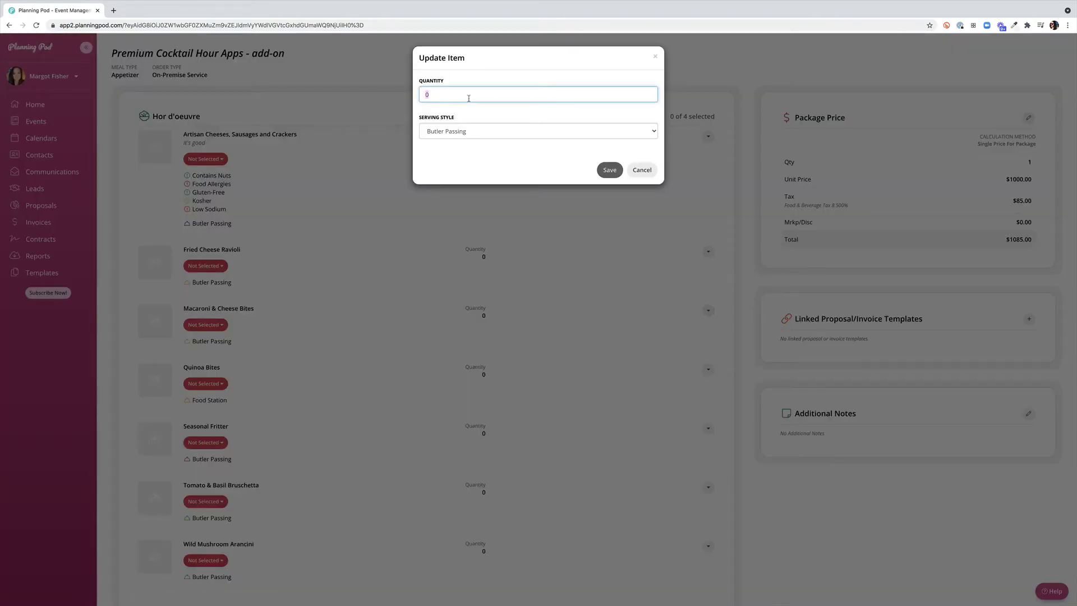
{"action": "type", "text": "10"}
{"action": "left_click", "coordinate": [610, 170]}
{"action": "left_click", "coordinate": [708, 251]}
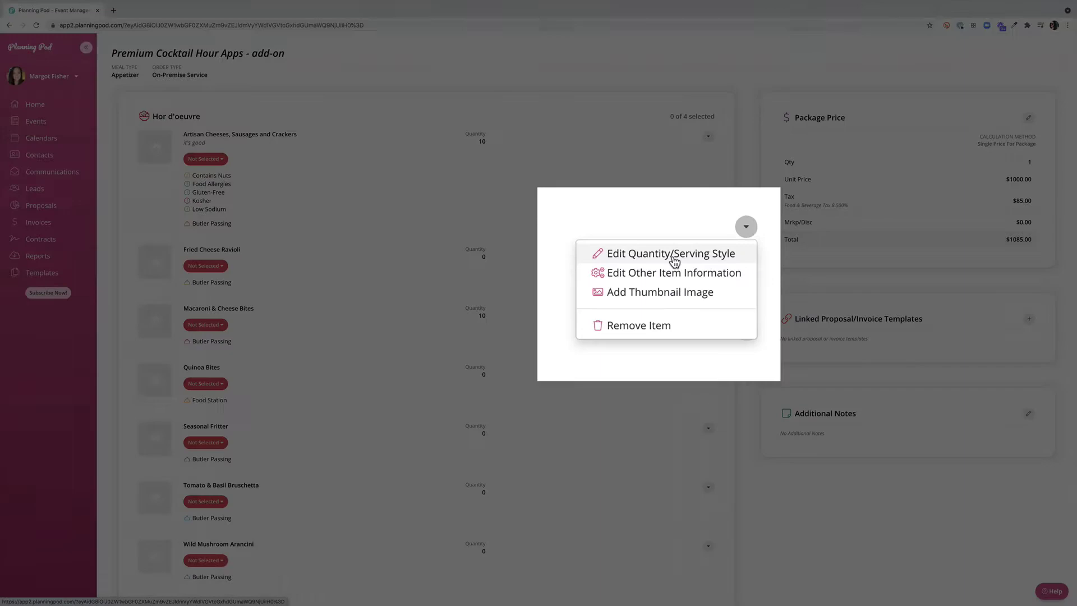
{"action": "left_click", "coordinate": [665, 273]}
{"action": "double_click", "coordinate": [450, 97]}
{"action": "type", "text": "10"}
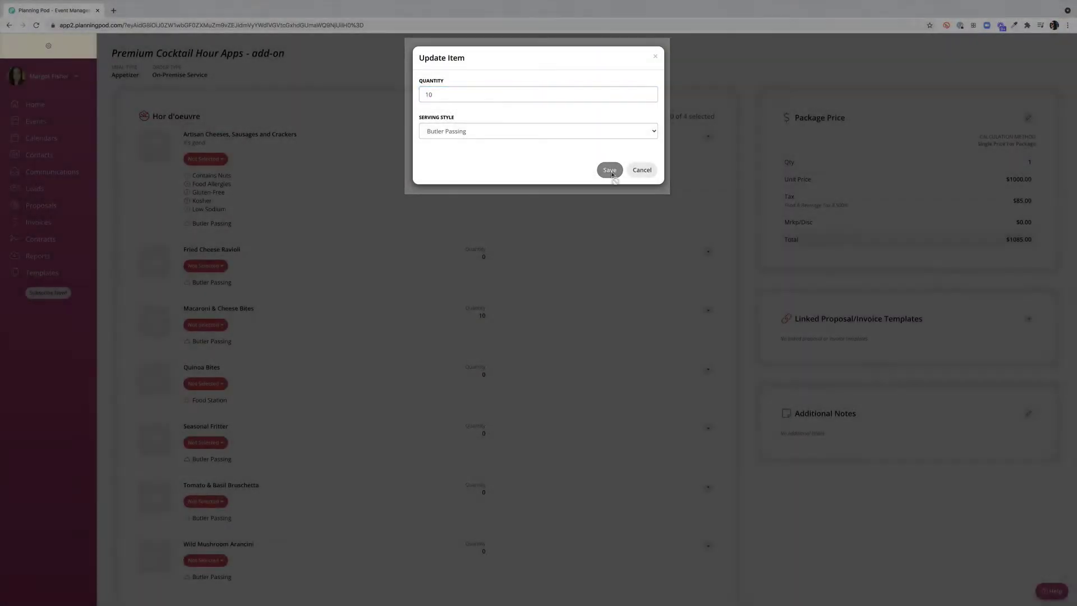
{"action": "left_click", "coordinate": [609, 170]}
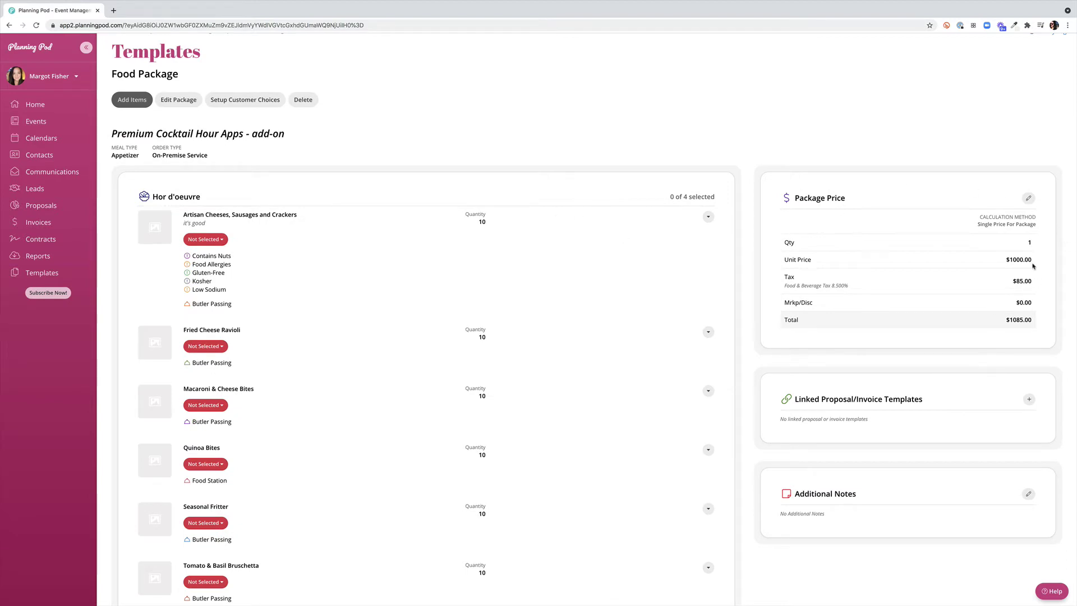
- Change package pricing to 'Calculate based on included items' and review the item prices
{"action": "left_click_drag", "start_coordinate": [1038, 265], "coordinate": [1008, 259]}
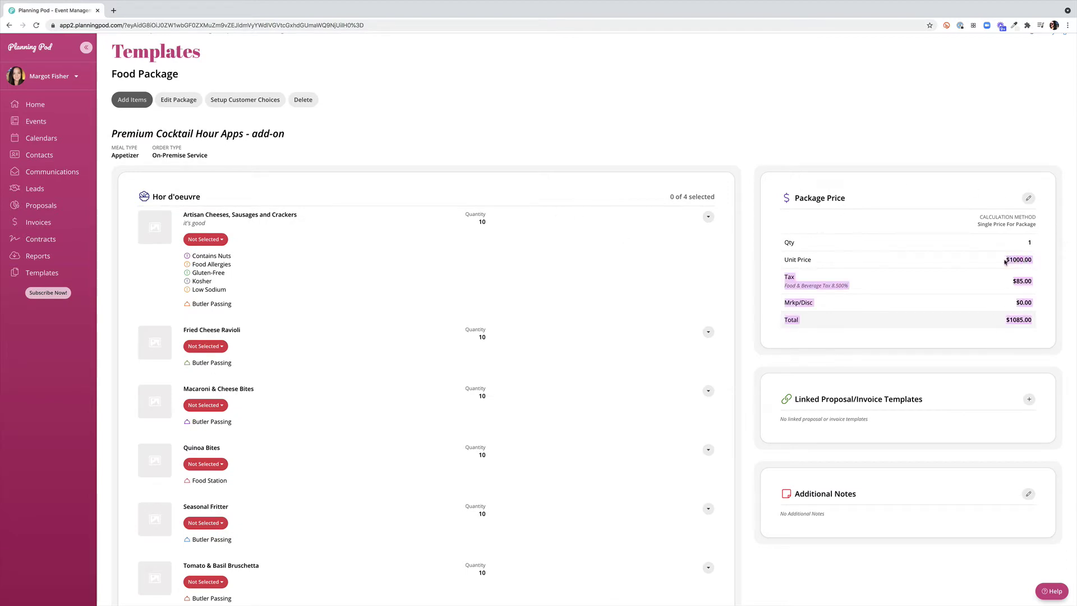
{"action": "left_click", "coordinate": [977, 264]}
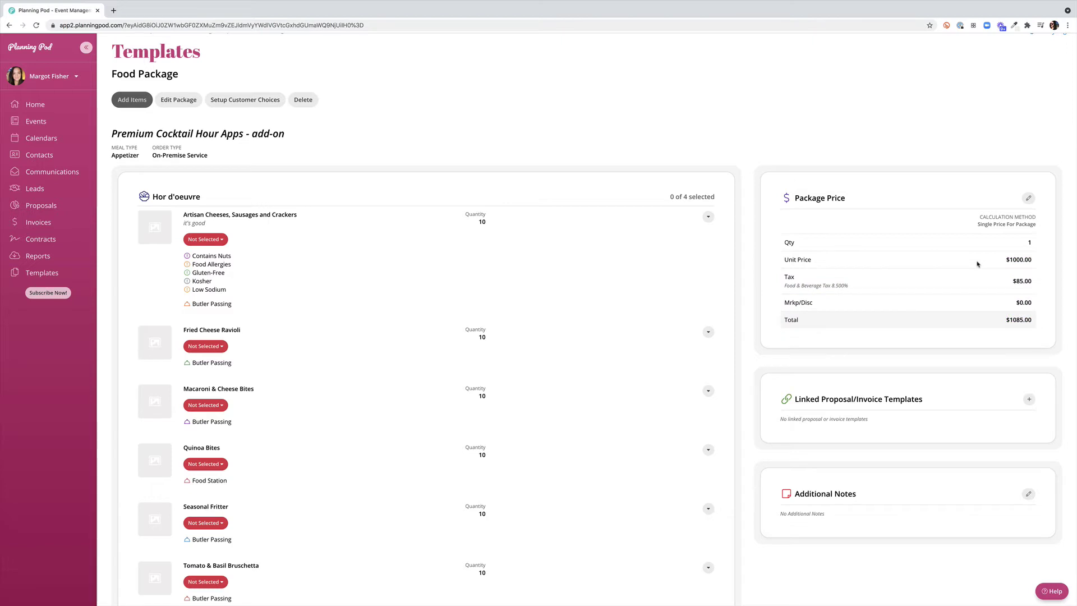
{"action": "left_click", "coordinate": [1029, 199]}
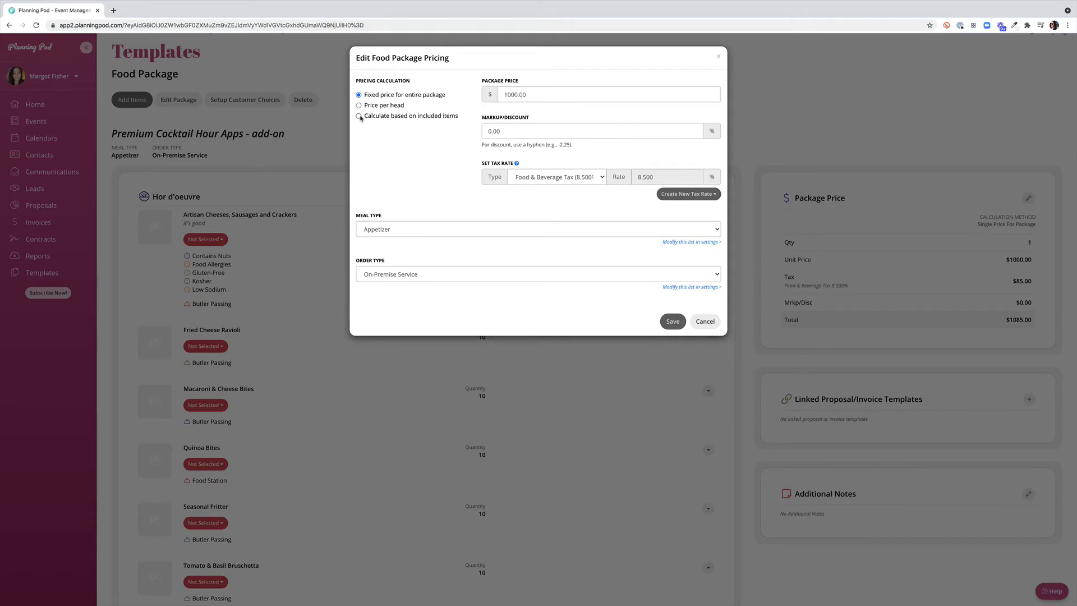
{"action": "left_click", "coordinate": [359, 116]}
{"action": "left_click", "coordinate": [672, 321]}
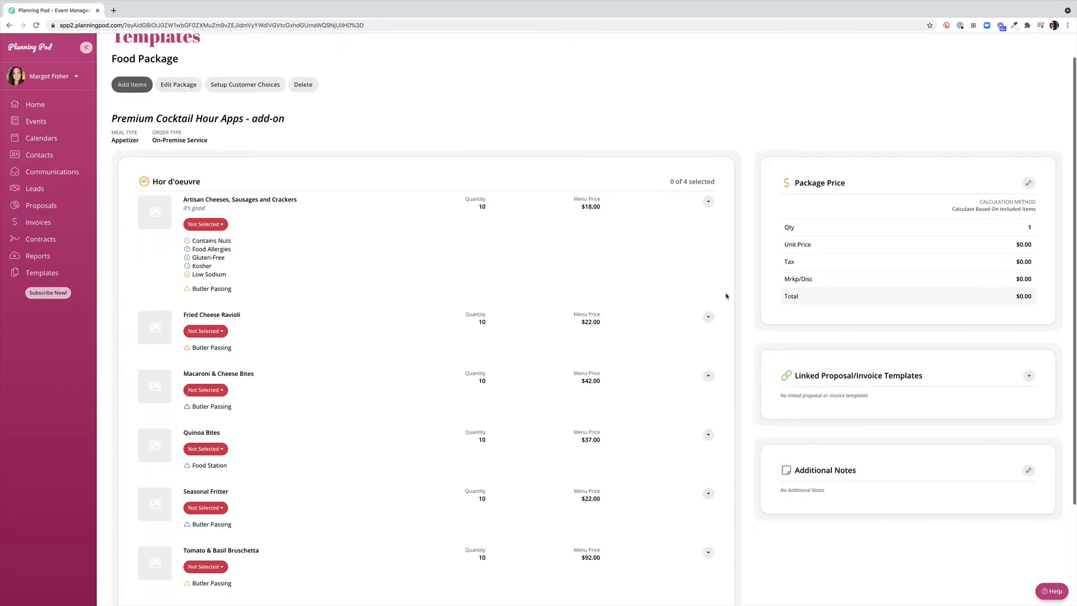
{"action": "scroll", "coordinate": [726, 296], "scroll_direction": "down", "scroll_amount": 2}
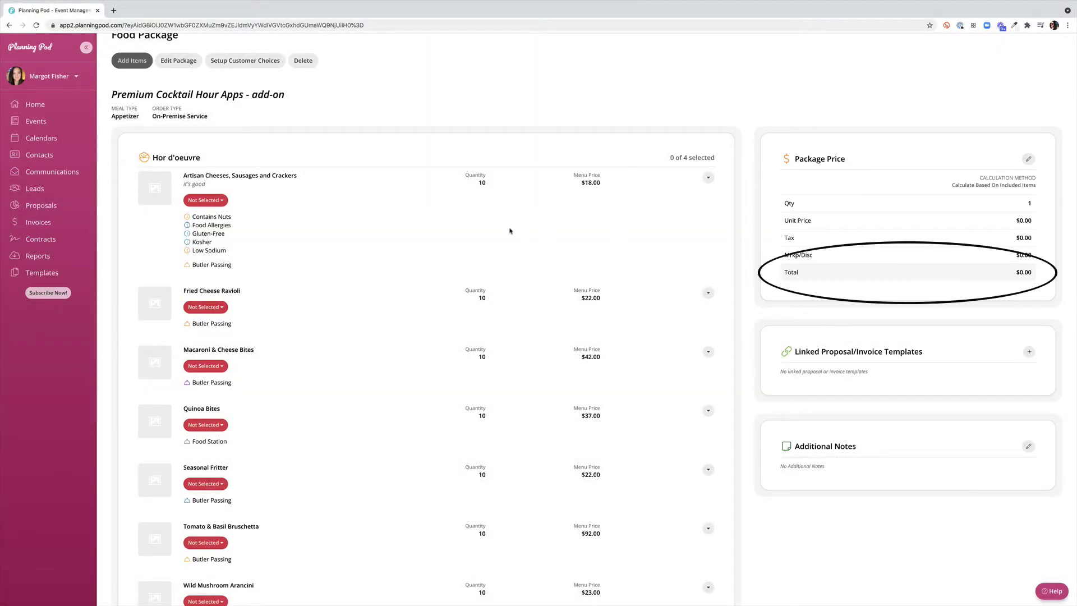
{"action": "scroll", "coordinate": [355, 243], "scroll_direction": "down", "scroll_amount": 1}
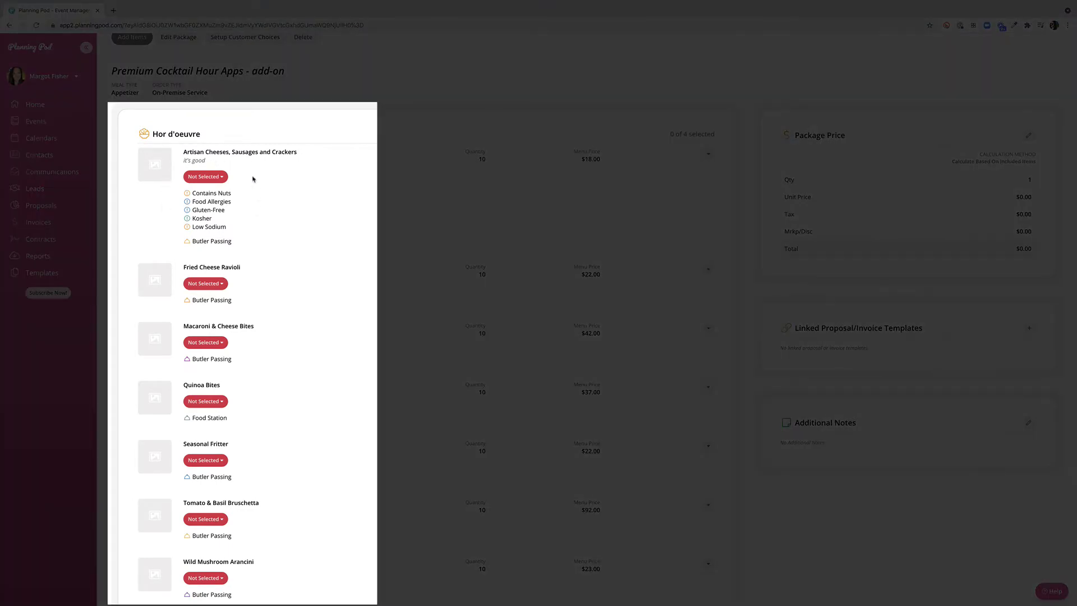
{"action": "left_click", "coordinate": [216, 176]}
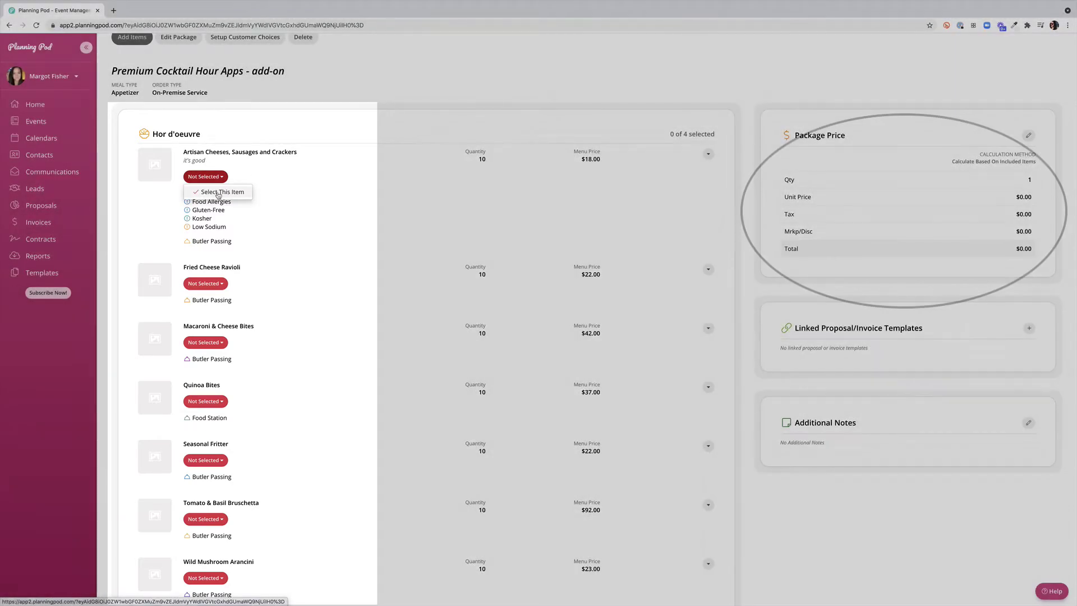
{"action": "left_click", "coordinate": [220, 192]}
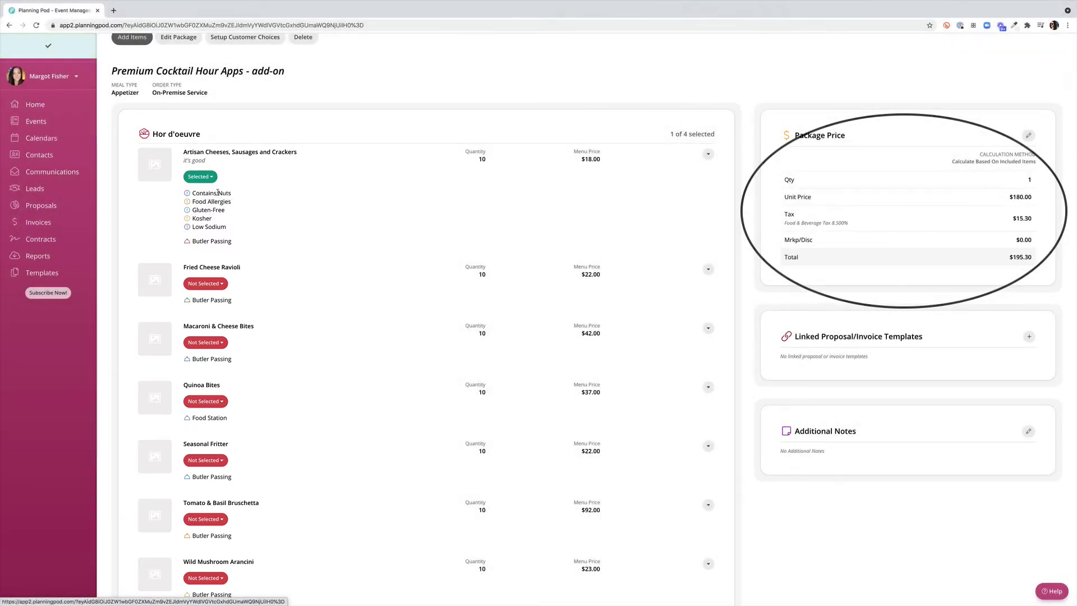
{"action": "left_click", "coordinate": [207, 342]}
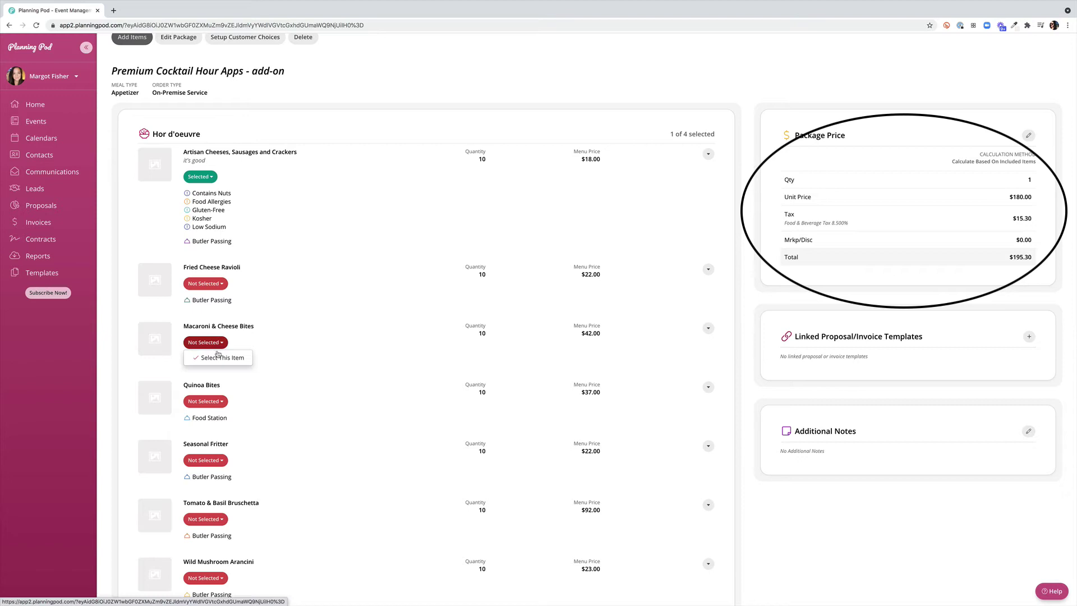
{"action": "left_click", "coordinate": [218, 358]}
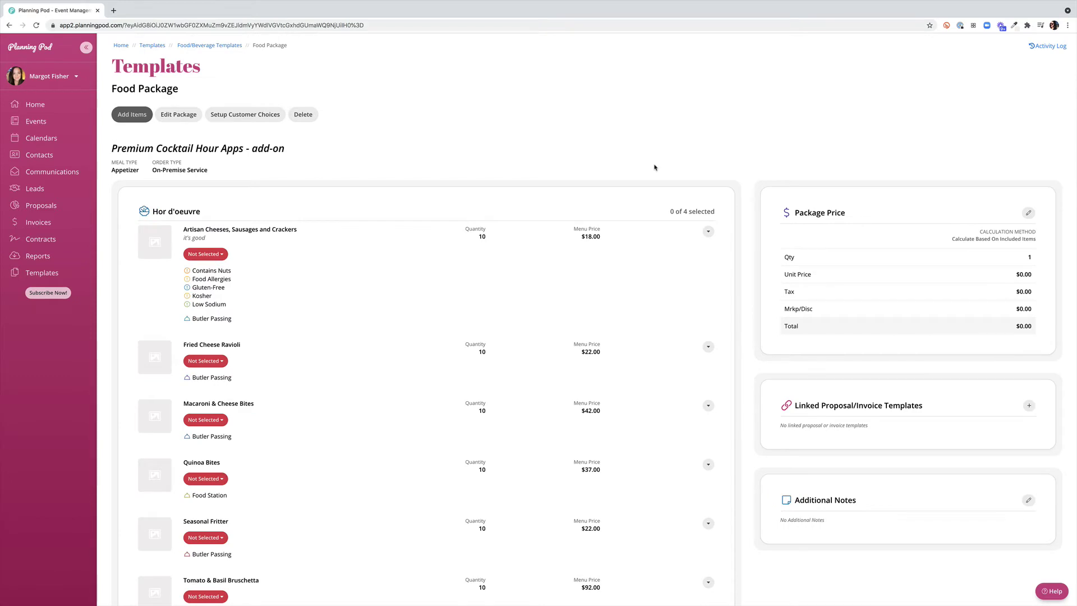
{"action": "scroll", "coordinate": [654, 167], "scroll_direction": "down", "scroll_amount": 3}
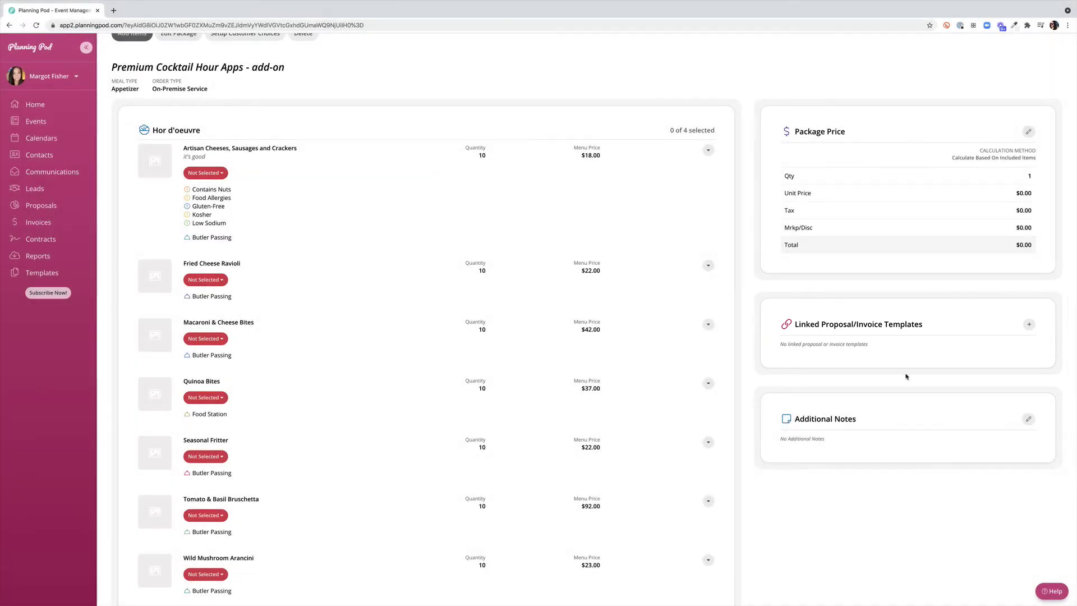
- Link 'INVOICE - Event Invoice Template - SAMPLE' to the package
{"action": "left_click", "coordinate": [1029, 324]}
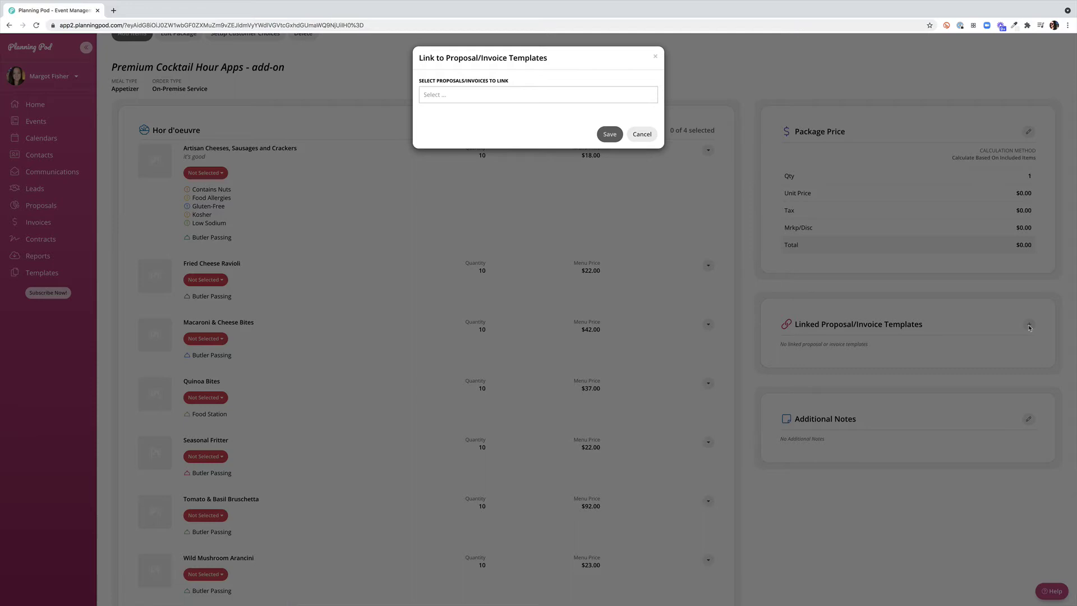
{"action": "left_click", "coordinate": [473, 97]}
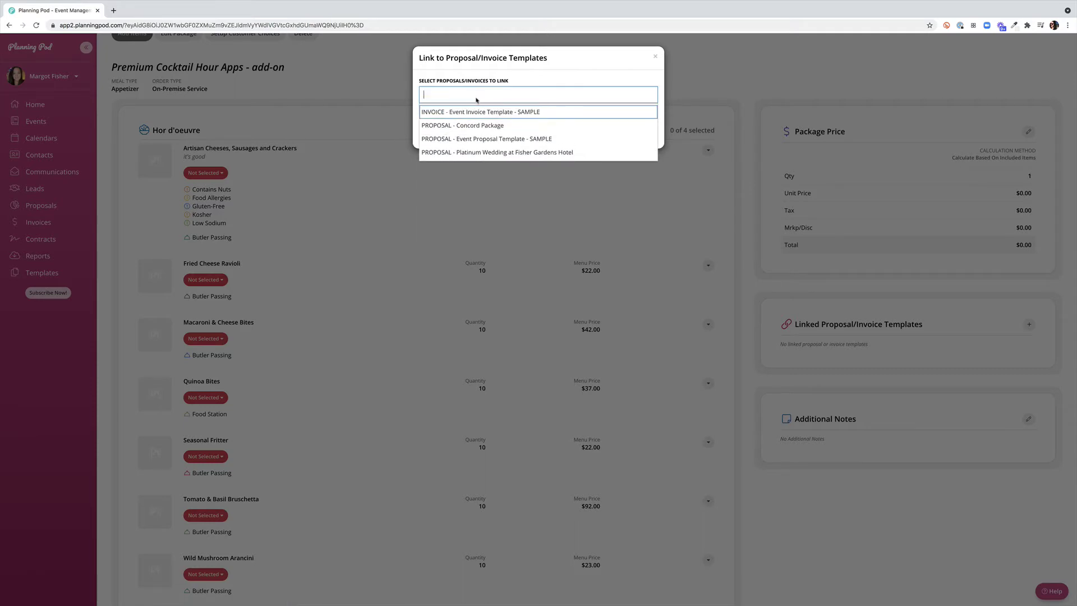
{"action": "left_click", "coordinate": [533, 112]}
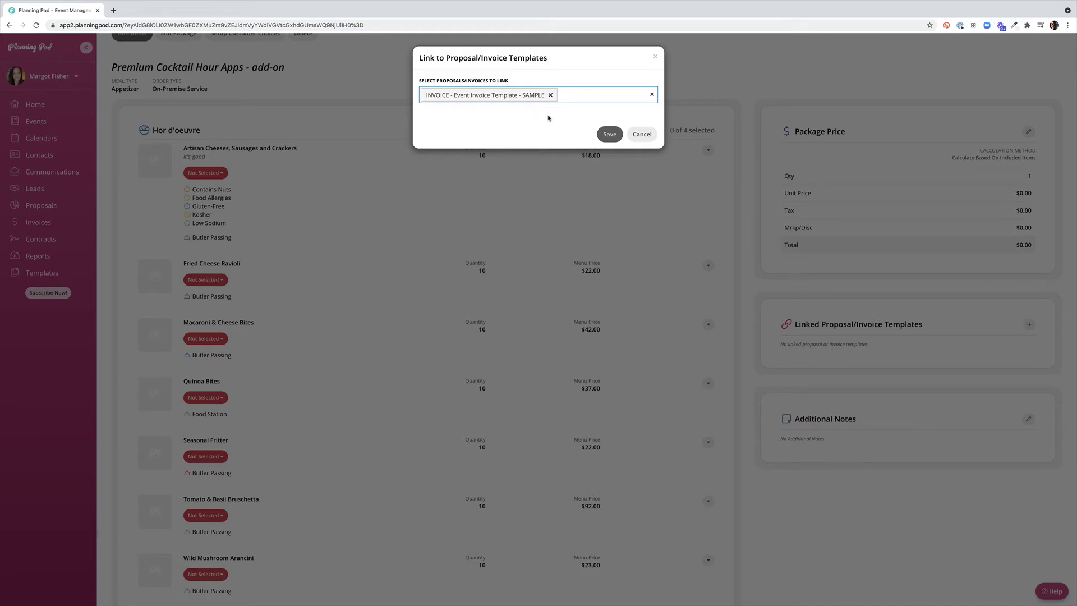
{"action": "left_click", "coordinate": [609, 135]}
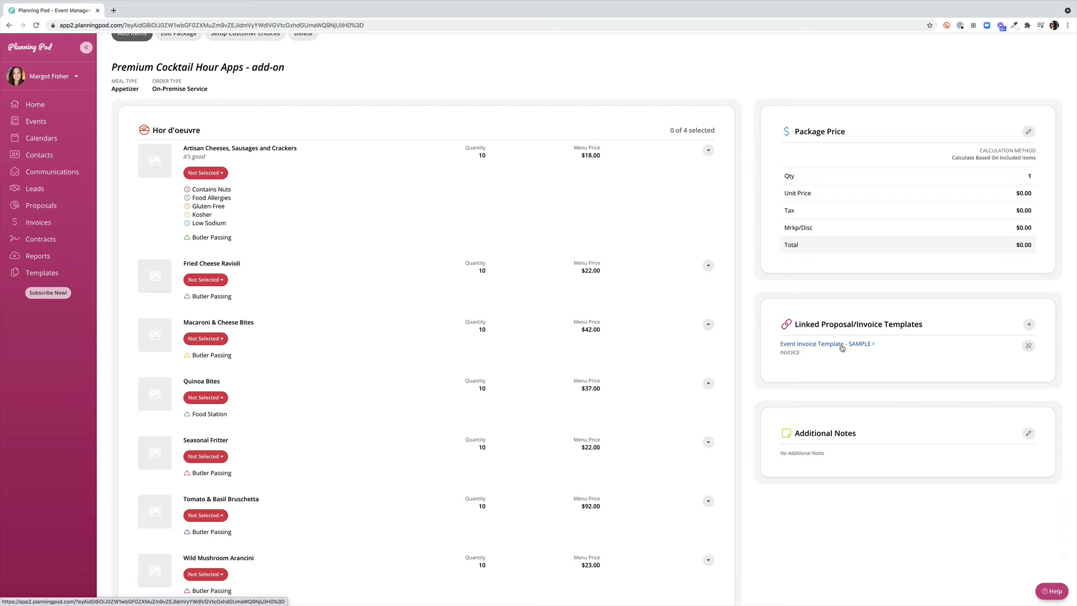
- From the linked sample invoice, edit the Premium Cocktail Hour Apps package line
{"action": "left_click", "coordinate": [841, 345]}
{"action": "scroll", "coordinate": [583, 343], "scroll_direction": "down", "scroll_amount": 5}
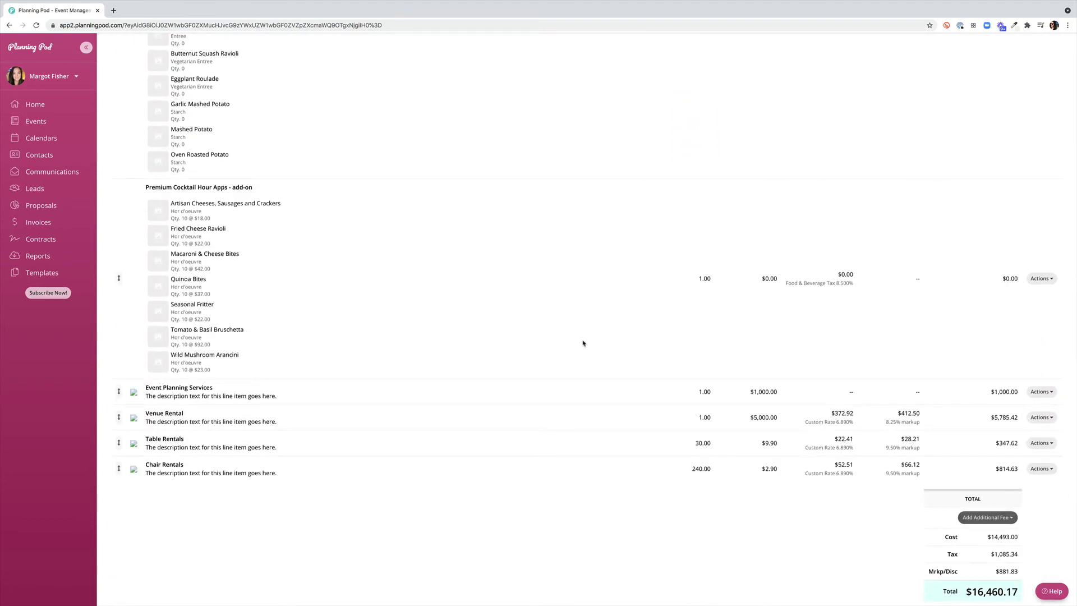
{"action": "scroll", "coordinate": [582, 334], "scroll_direction": "up", "scroll_amount": 1}
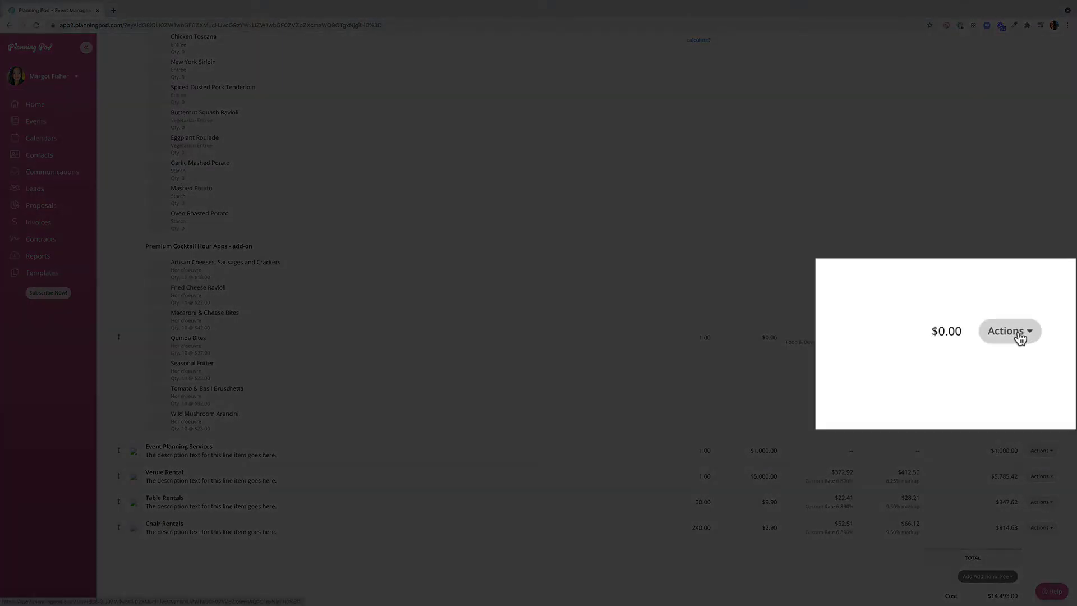
{"action": "left_click", "coordinate": [1020, 339]}
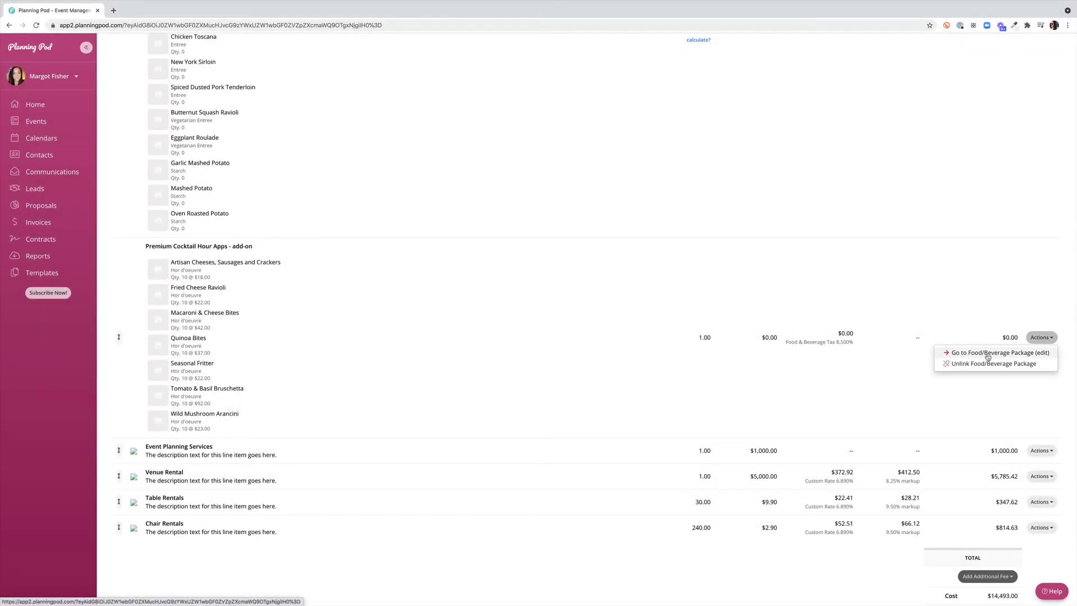
{"action": "left_click", "coordinate": [988, 354]}
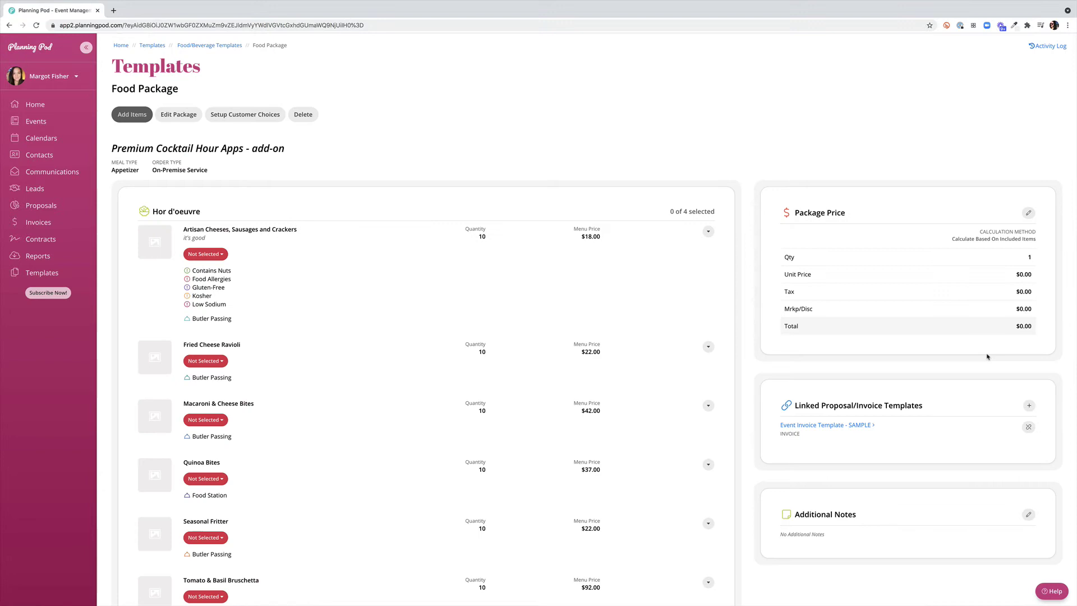
- Switch to the Leads list showing the six open leads
{"action": "scroll", "coordinate": [668, 439], "scroll_direction": "down", "scroll_amount": 3}
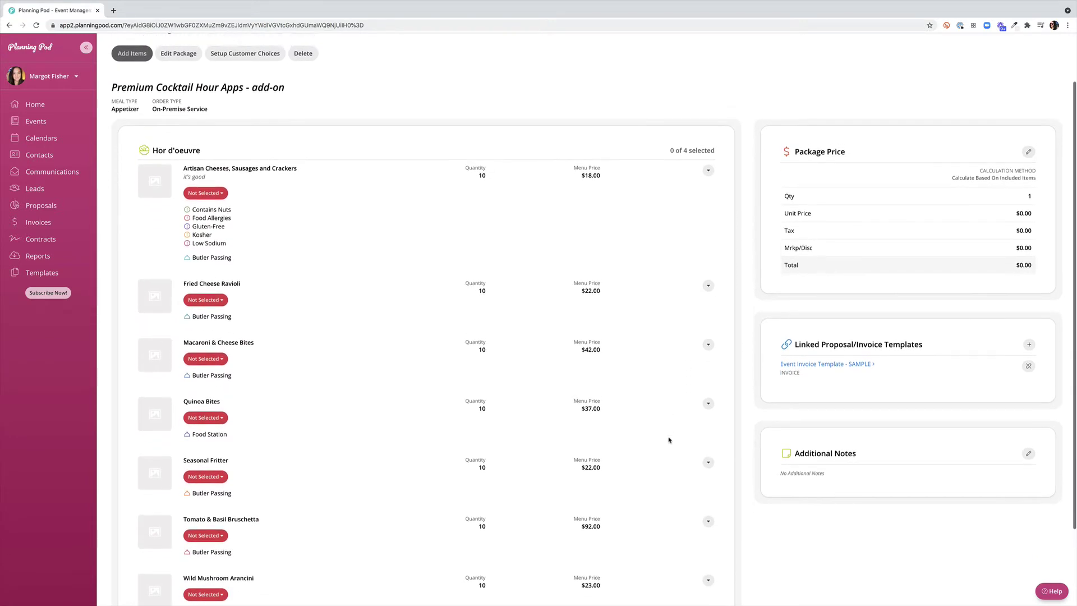
{"action": "scroll", "coordinate": [668, 439], "scroll_direction": "up", "scroll_amount": 3}
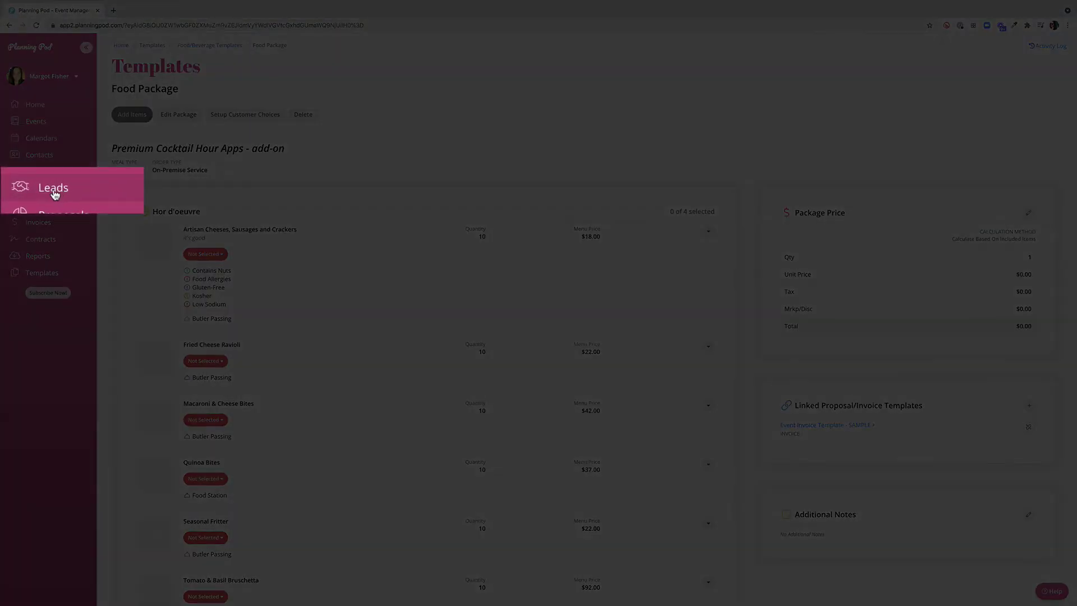
{"action": "left_click", "coordinate": [55, 194]}
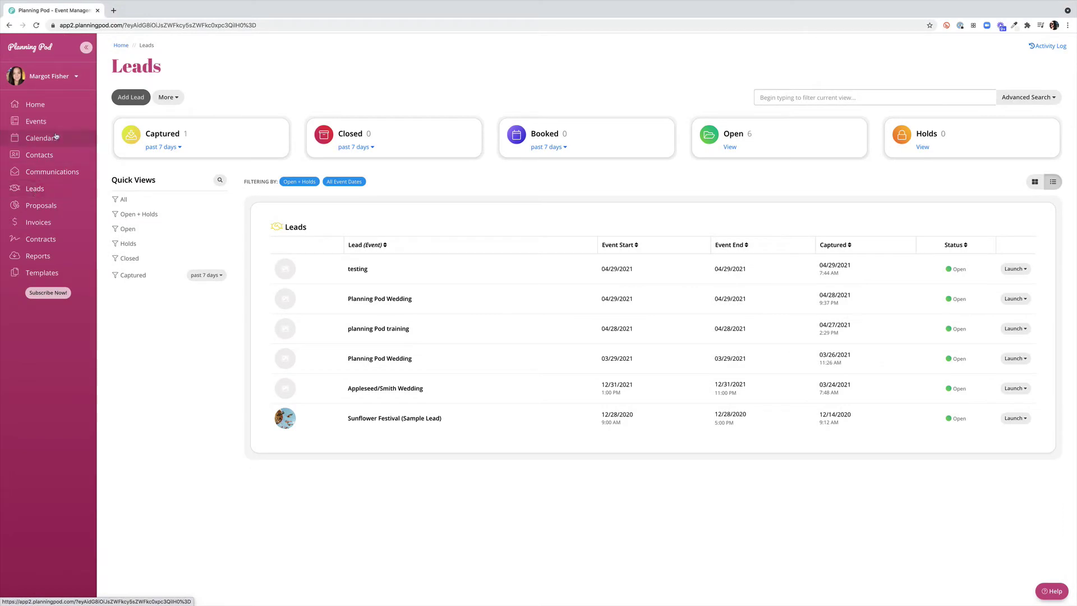
- Create the Weatherly Wedding lead linked to an existing client contact
{"action": "left_click", "coordinate": [131, 97]}
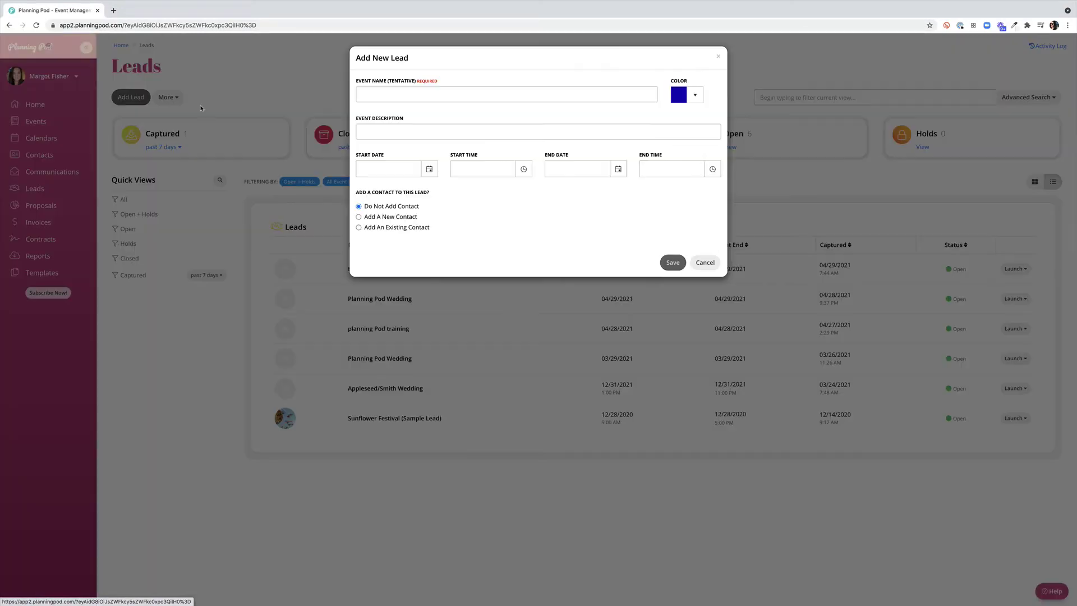
{"action": "left_click", "coordinate": [406, 94]}
{"action": "type", "text": "Weatherly Wedding"}
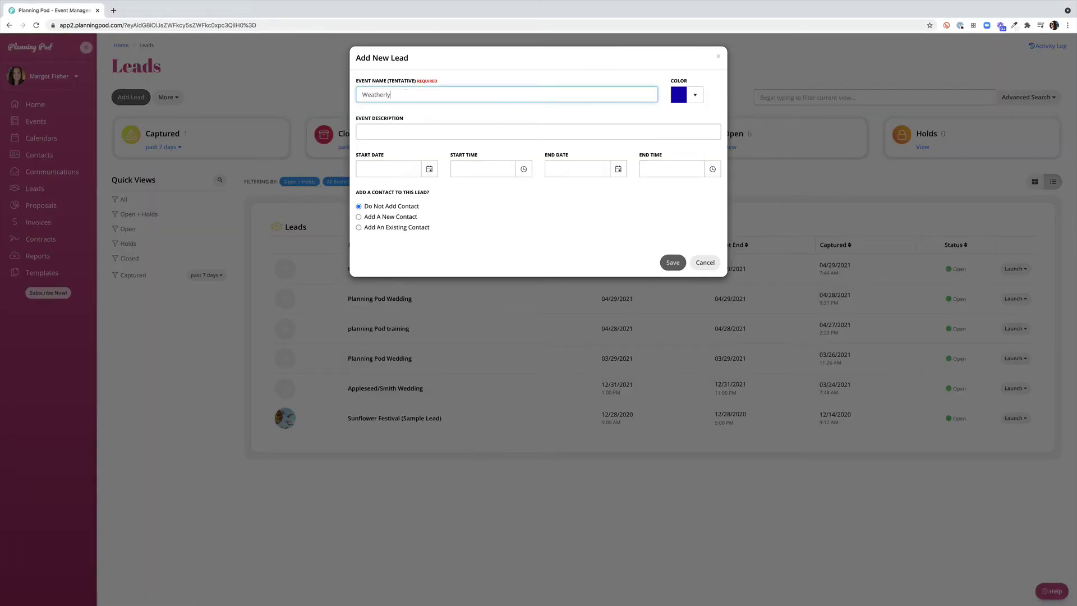
{"action": "left_click", "coordinate": [427, 171]}
{"action": "left_click", "coordinate": [377, 228]}
{"action": "left_click", "coordinate": [396, 260]}
{"action": "left_click", "coordinate": [404, 279]}
{"action": "left_click", "coordinate": [682, 299]}
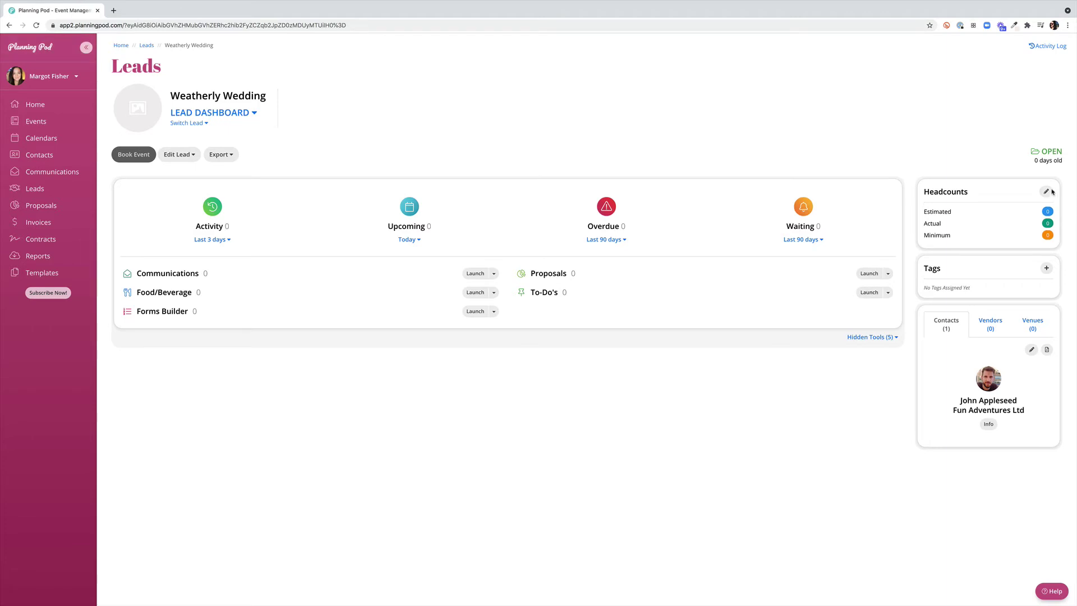
- Set the lead's estimated headcount to 500
{"action": "left_click", "coordinate": [1046, 191]}
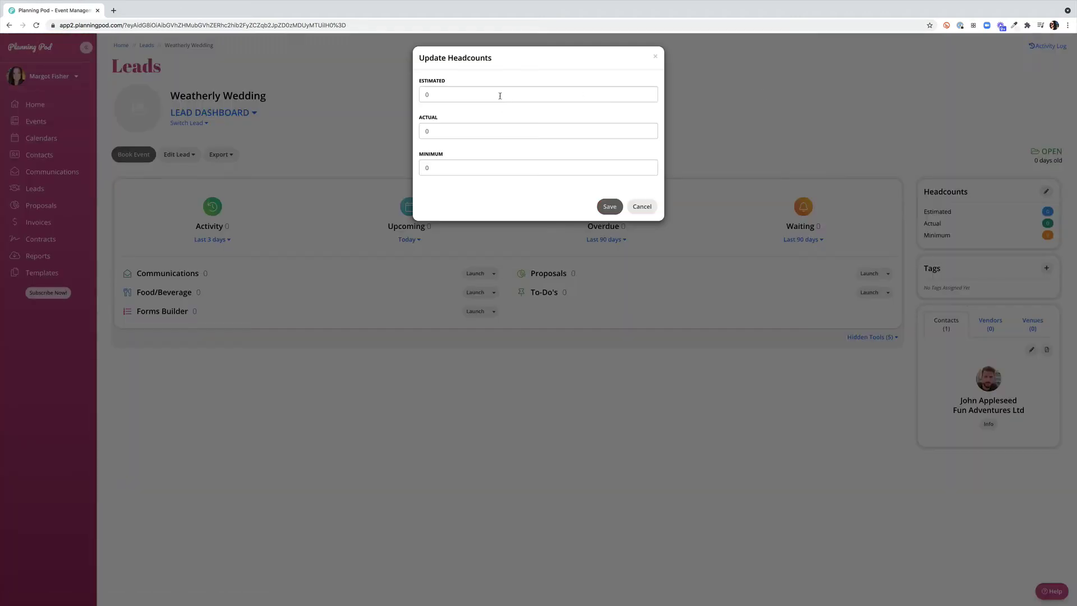
{"action": "double_click", "coordinate": [500, 95]}
{"action": "type", "text": "500"}
{"action": "left_click", "coordinate": [609, 206]}
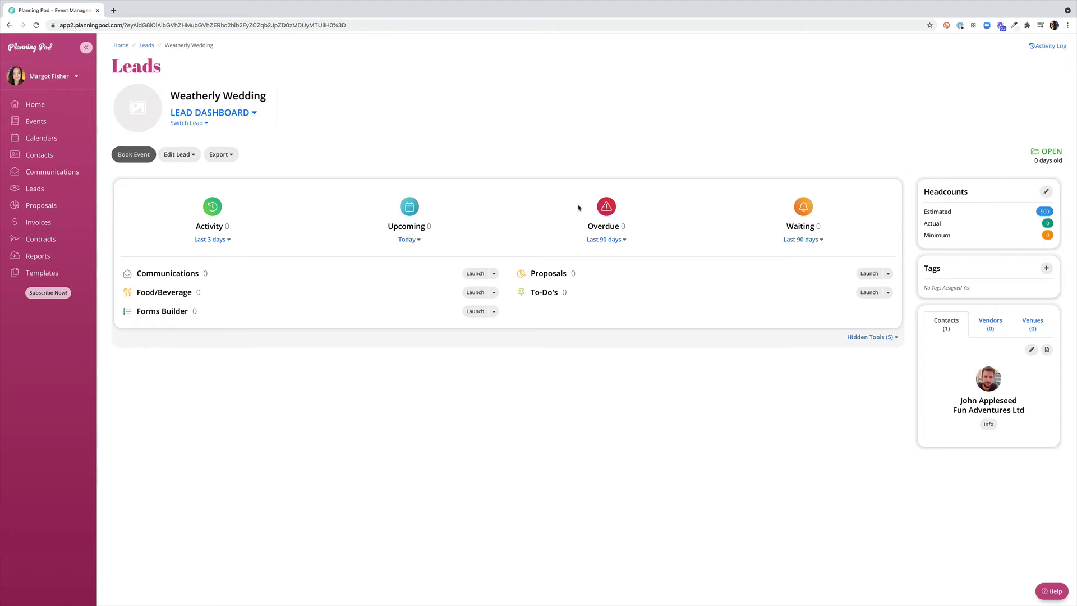
- Import the Concord Package template as a new Weatherly Wedding proposal
{"action": "left_click", "coordinate": [554, 277]}
{"action": "left_click", "coordinate": [198, 156]}
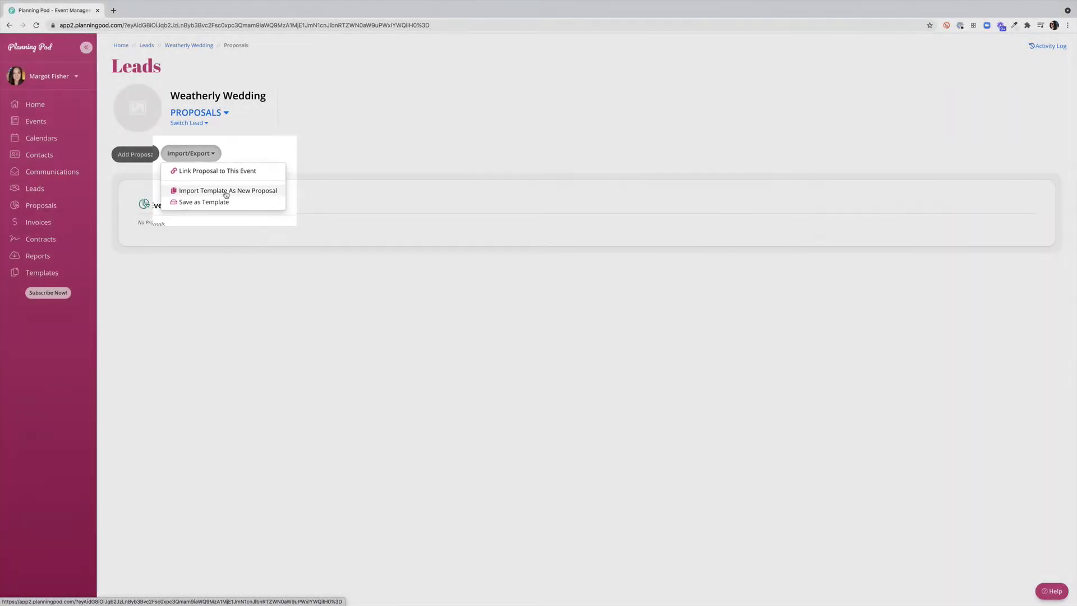
{"action": "left_click", "coordinate": [226, 192]}
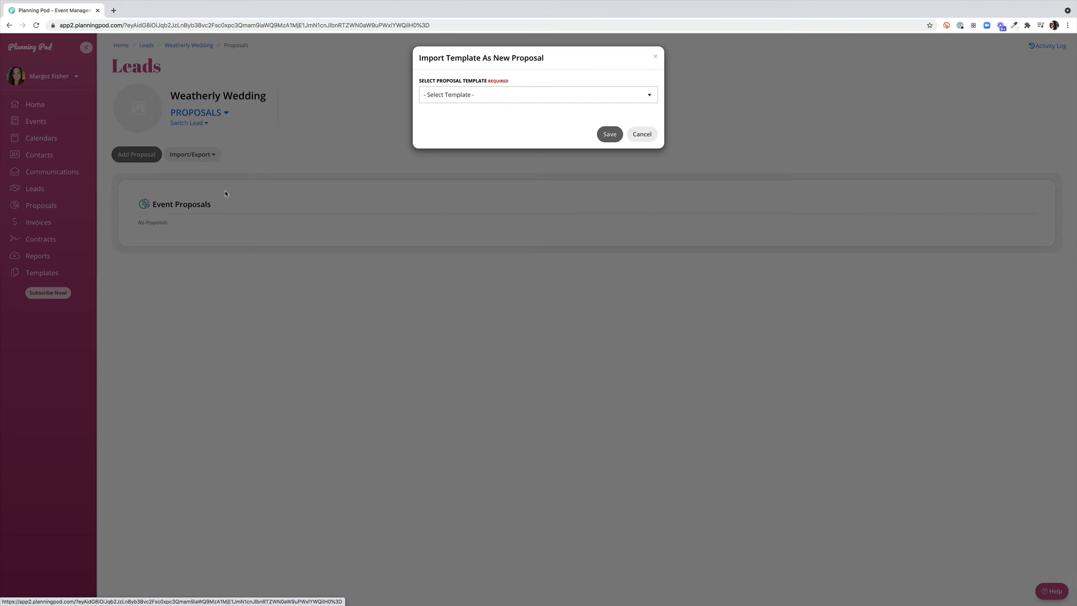
{"action": "left_click", "coordinate": [518, 99]}
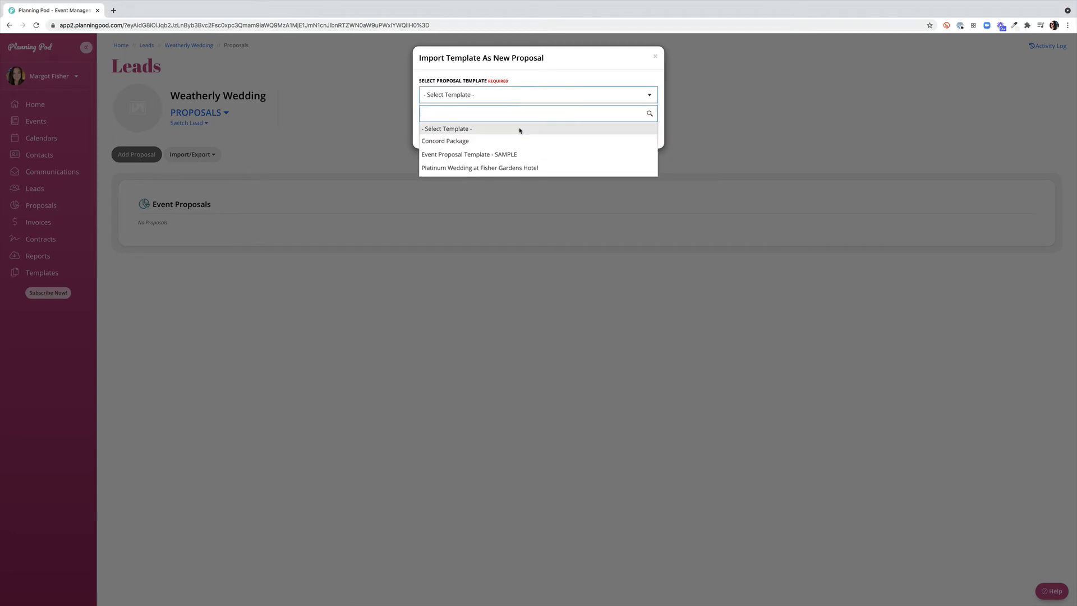
{"action": "left_click", "coordinate": [447, 141]}
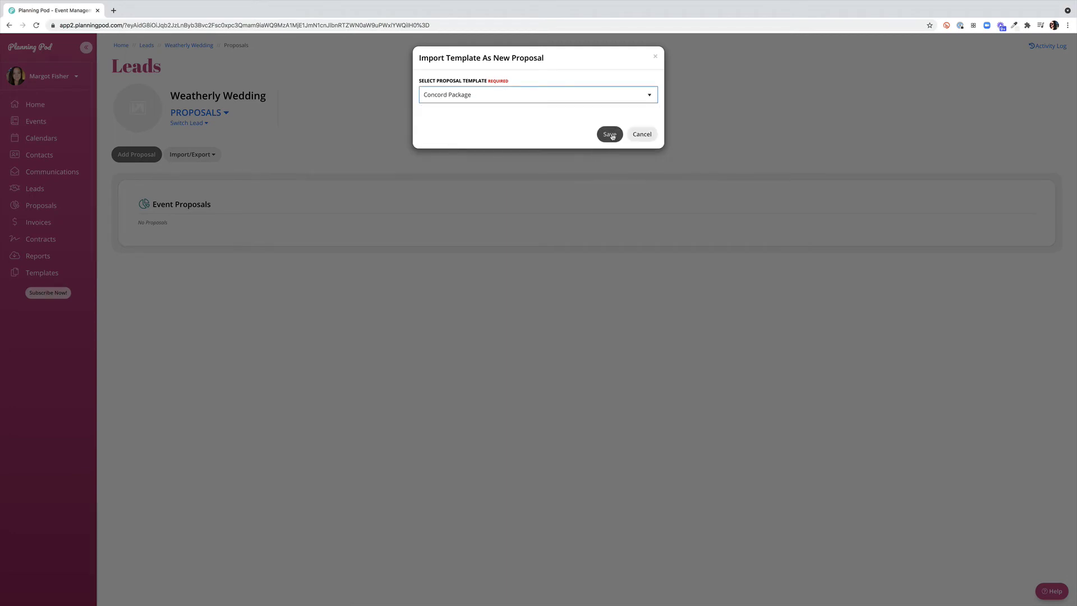
- Create Proposal No. 1028 from Concord Package and review its 500 × $150.00 line items
{"action": "left_click", "coordinate": [610, 135]}
{"action": "scroll", "coordinate": [599, 267], "scroll_direction": "down", "scroll_amount": 5}
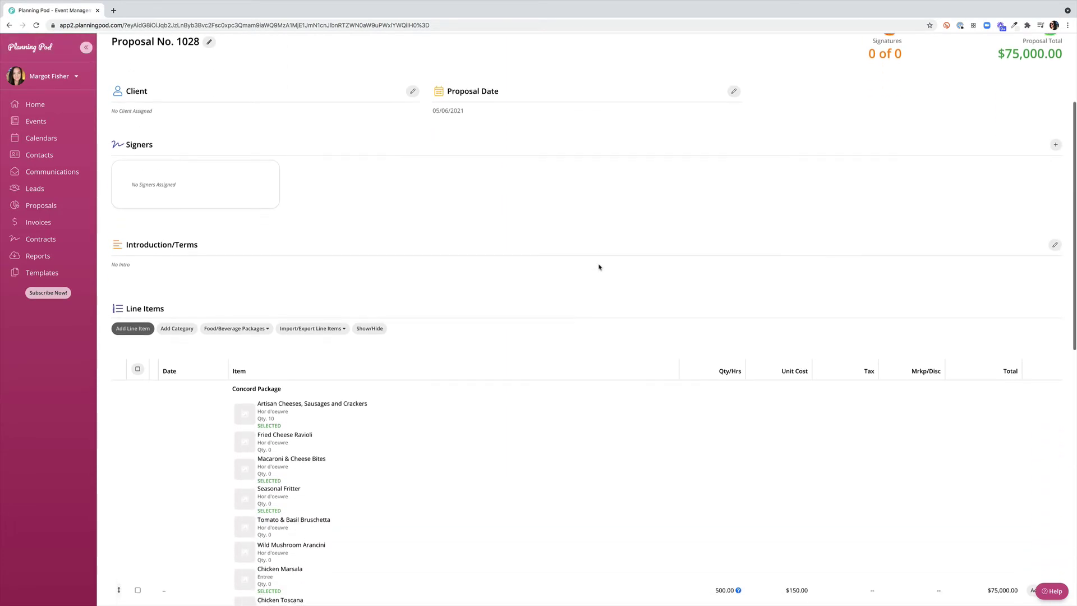
{"action": "scroll", "coordinate": [599, 267], "scroll_direction": "down", "scroll_amount": 2}
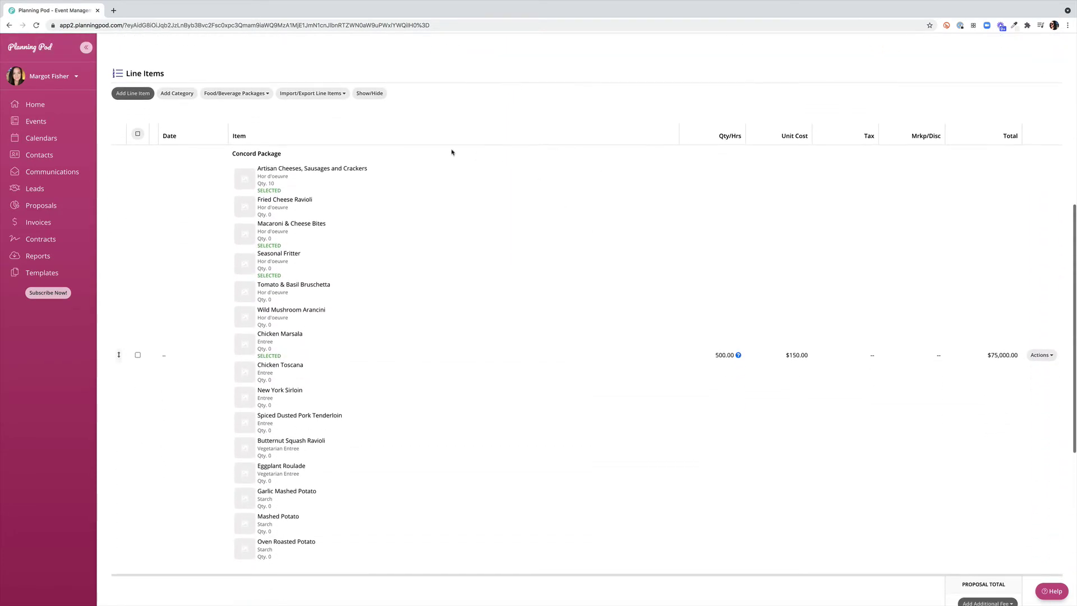
{"action": "scroll", "coordinate": [487, 431], "scroll_direction": "down", "scroll_amount": 2}
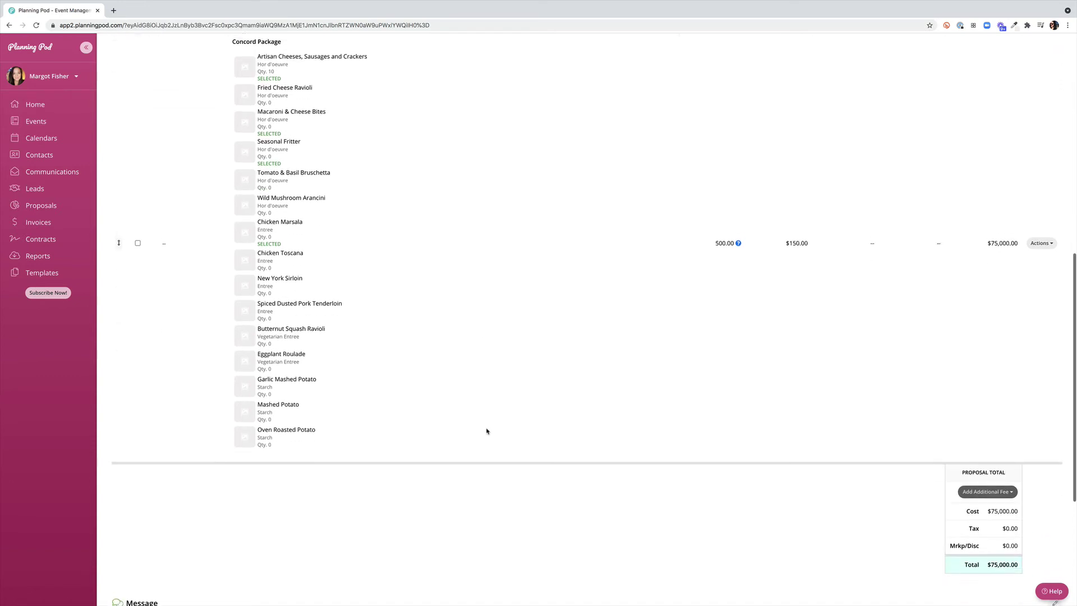
{"action": "scroll", "coordinate": [486, 431], "scroll_direction": "up", "scroll_amount": 2}
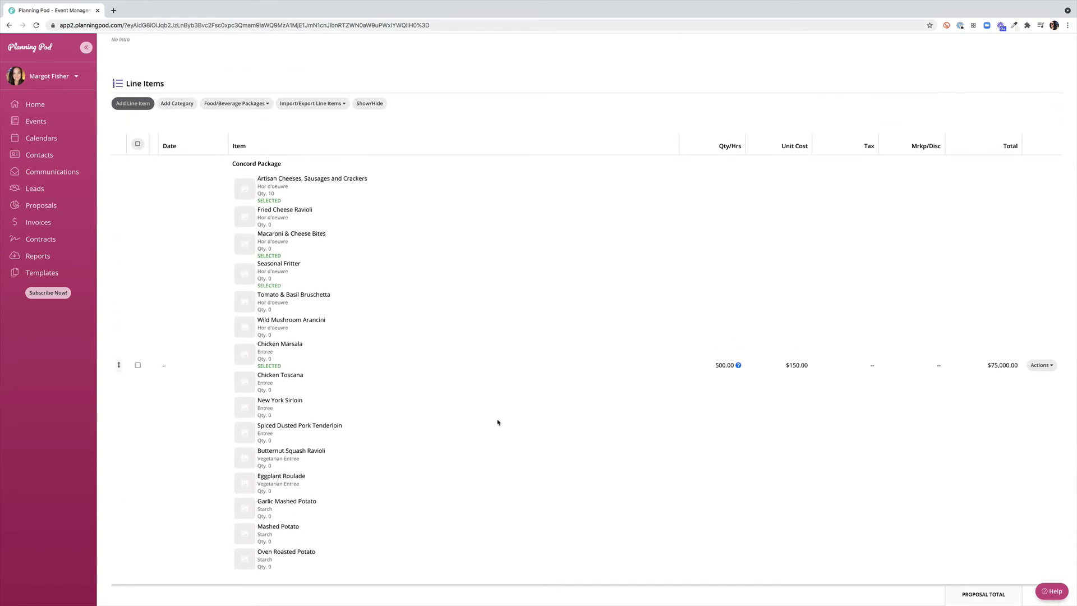
{"action": "left_click", "coordinate": [1041, 366]}
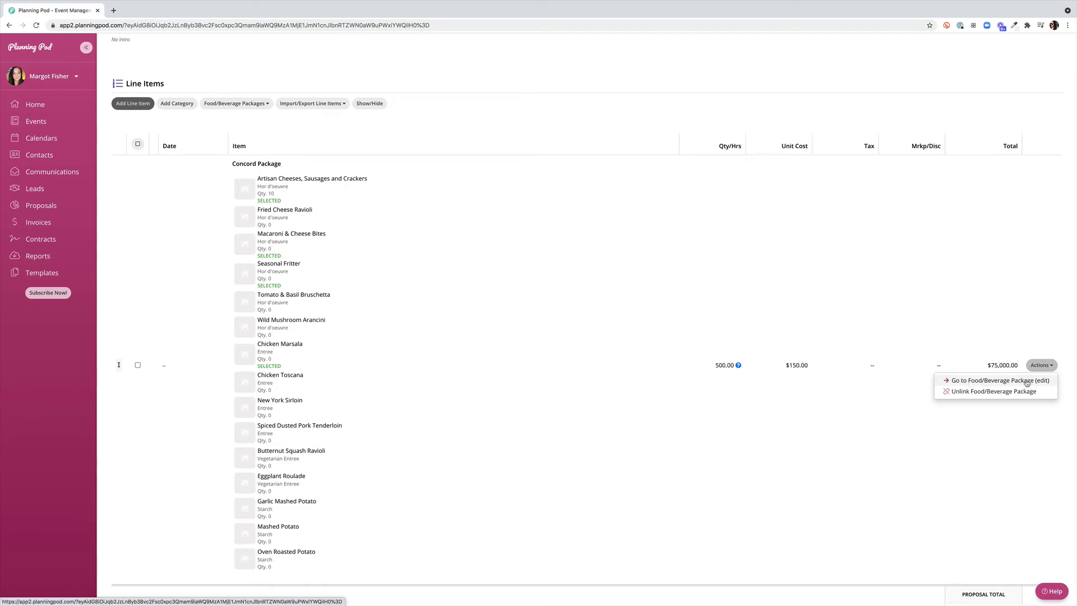
{"action": "scroll", "coordinate": [427, 275], "scroll_direction": "up", "scroll_amount": 4}
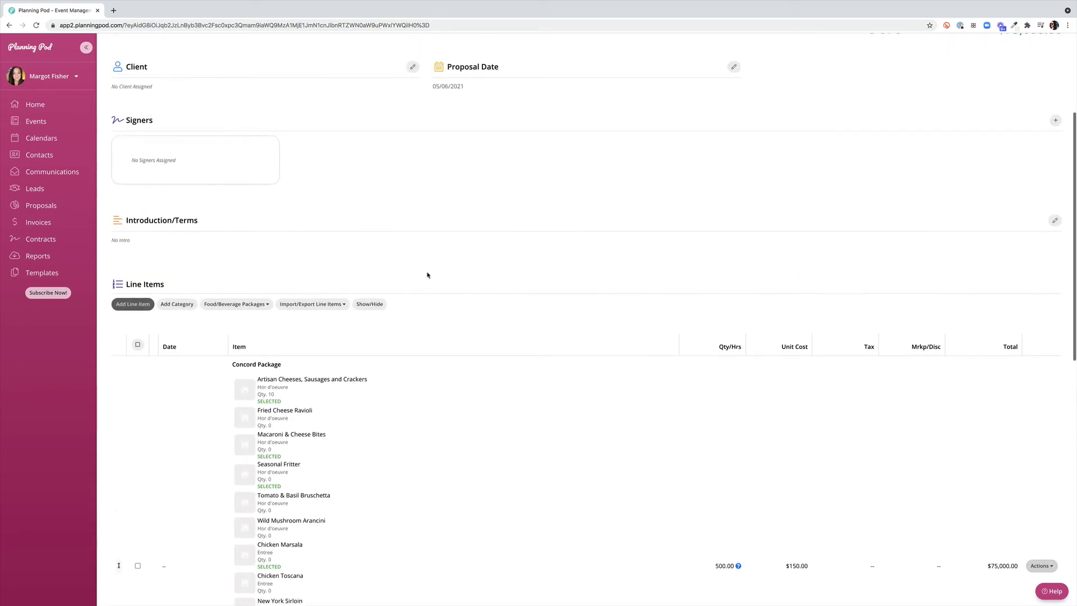
{"action": "scroll", "coordinate": [427, 274], "scroll_direction": "up", "scroll_amount": 2}
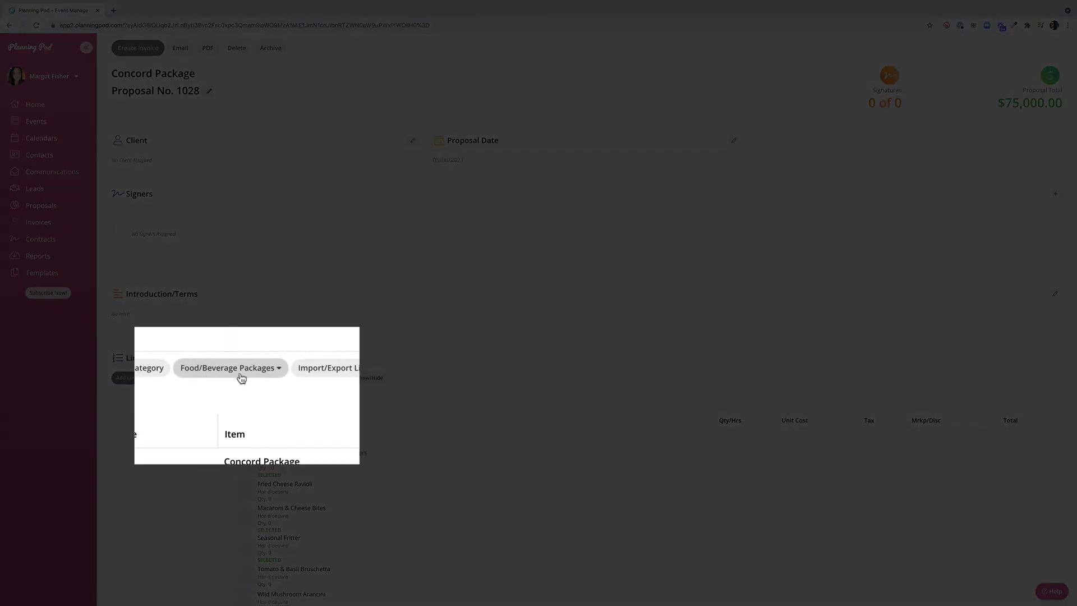
- Import the Premium Cocktail Hour Apps - add-on and Basic Open Bar - Cocktail Hour templates
{"action": "left_click", "coordinate": [242, 378]}
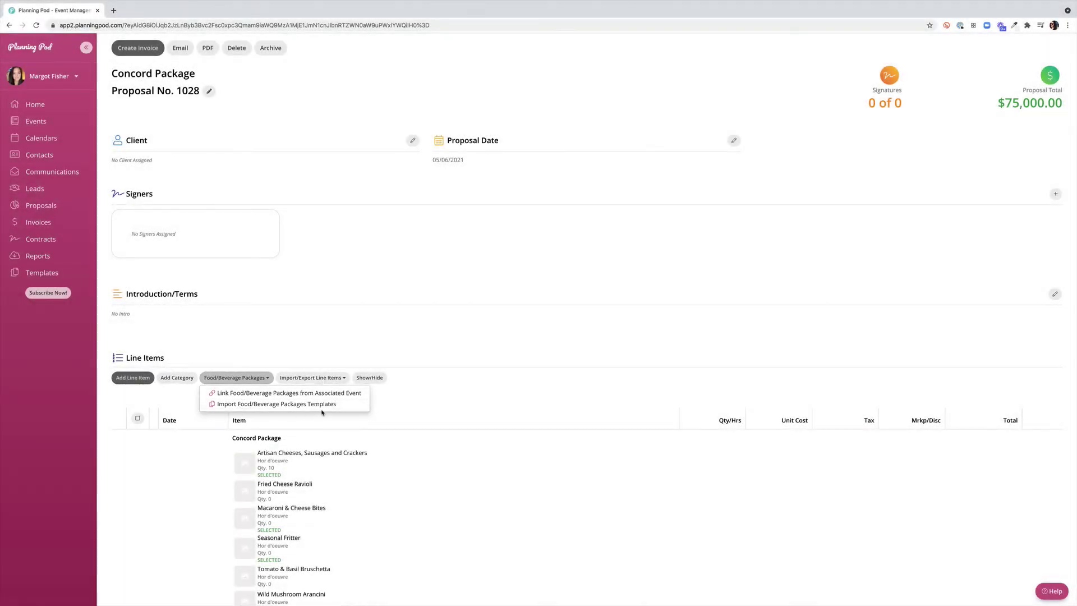
{"action": "left_click", "coordinate": [273, 405]}
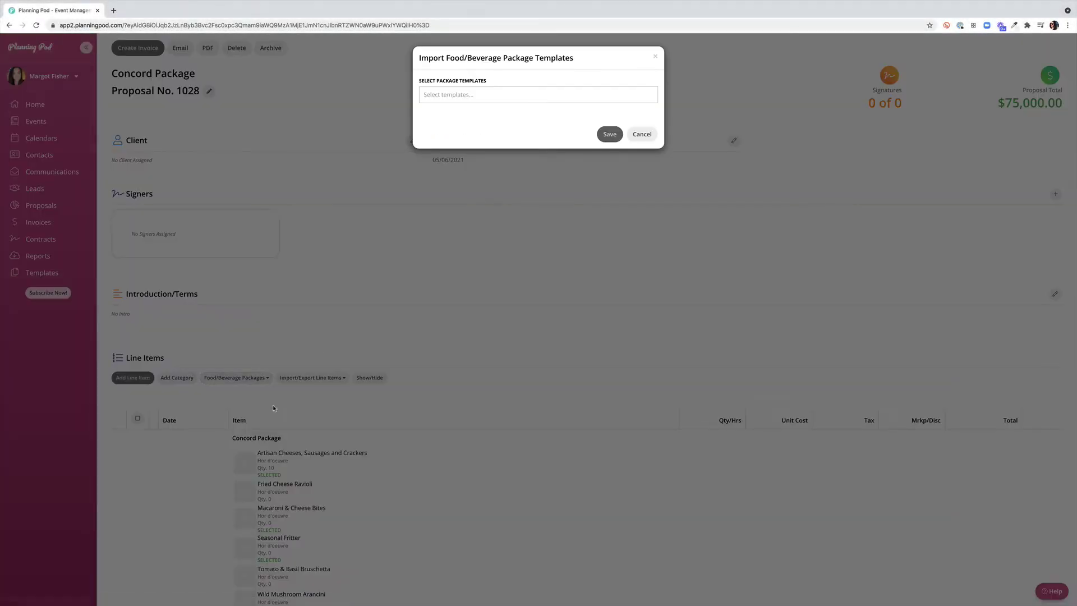
{"action": "left_click", "coordinate": [512, 95]}
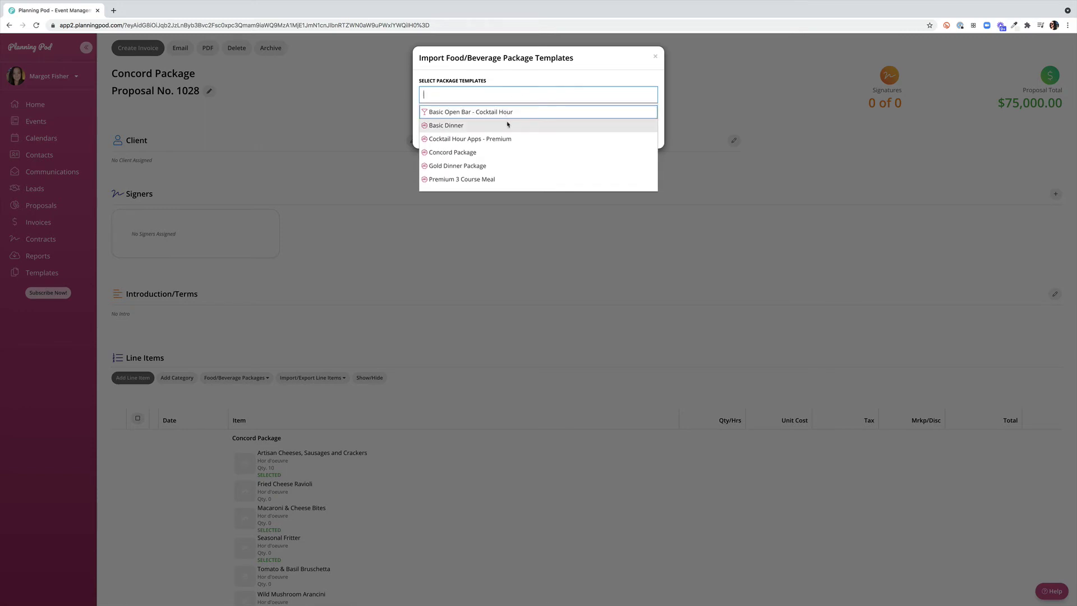
{"action": "scroll", "coordinate": [506, 127], "scroll_direction": "down", "scroll_amount": 2}
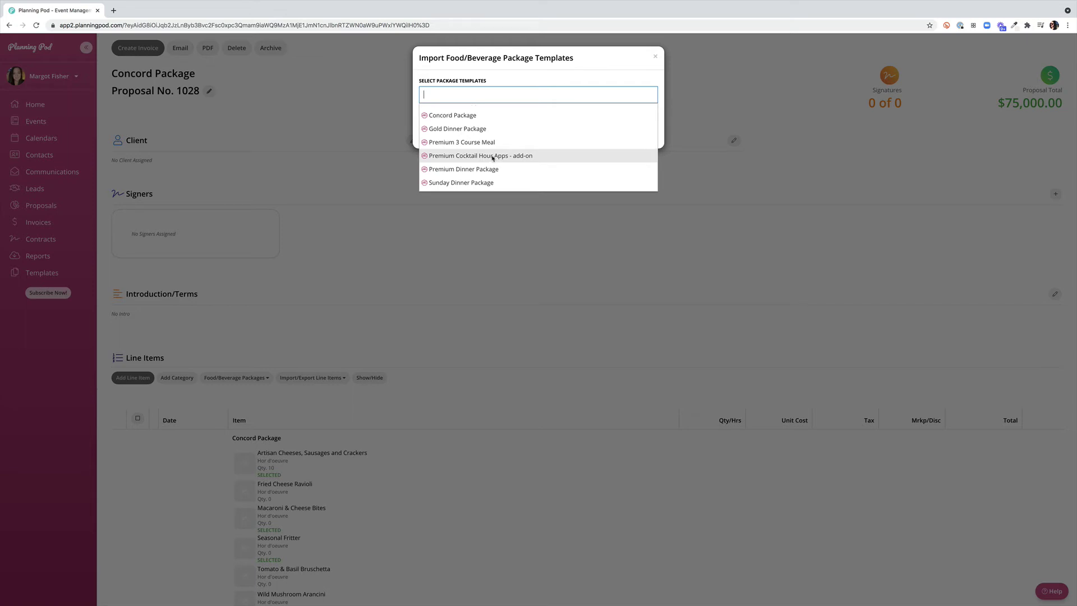
{"action": "left_click", "coordinate": [493, 158]}
{"action": "scroll", "coordinate": [543, 132], "scroll_direction": "up", "scroll_amount": 2}
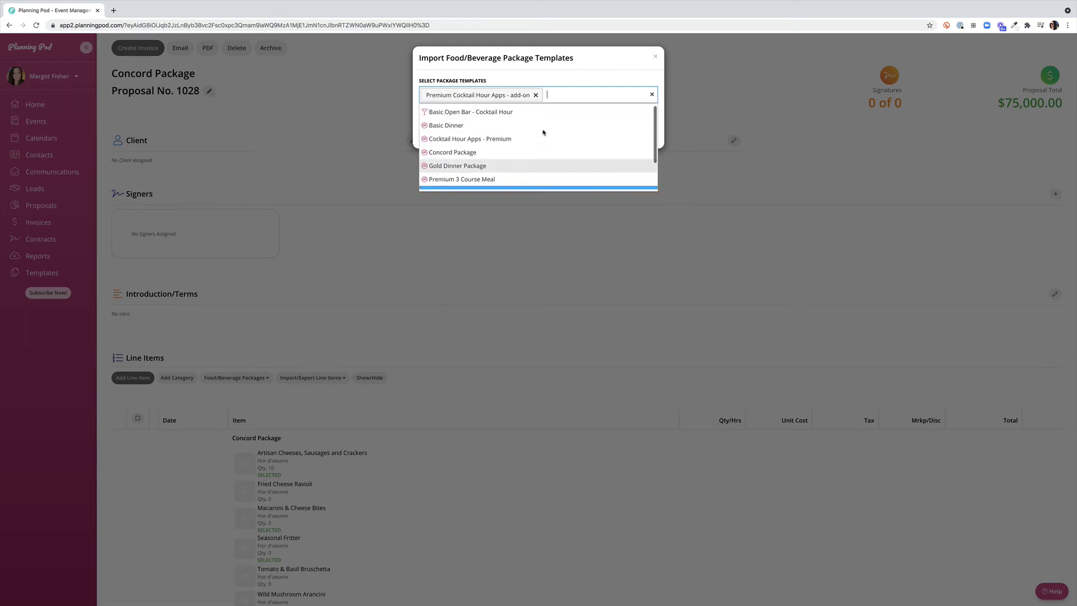
{"action": "left_click", "coordinate": [497, 114]}
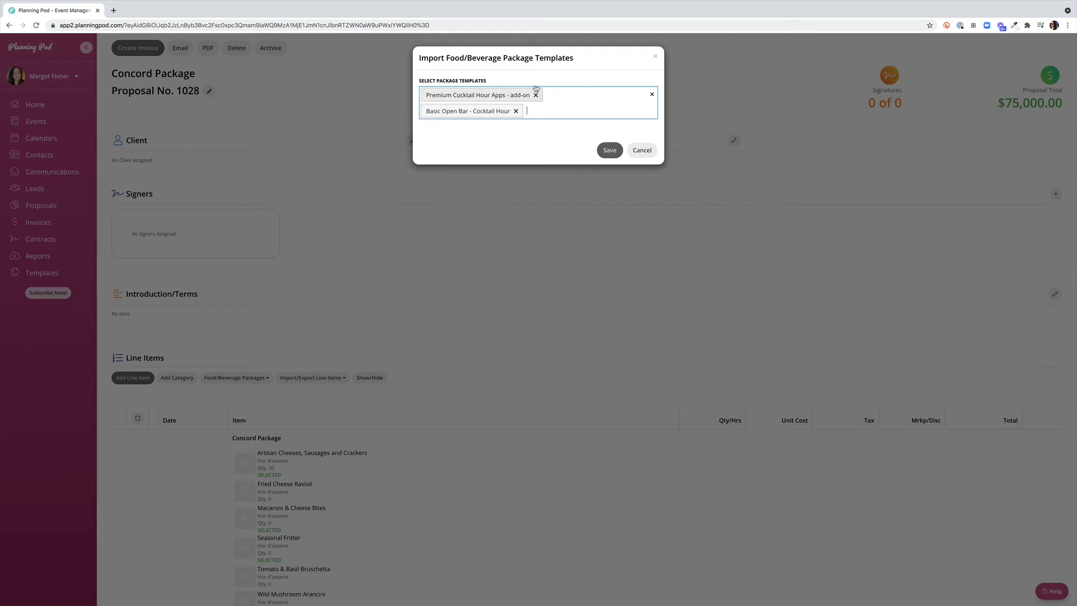
{"action": "left_click", "coordinate": [610, 151]}
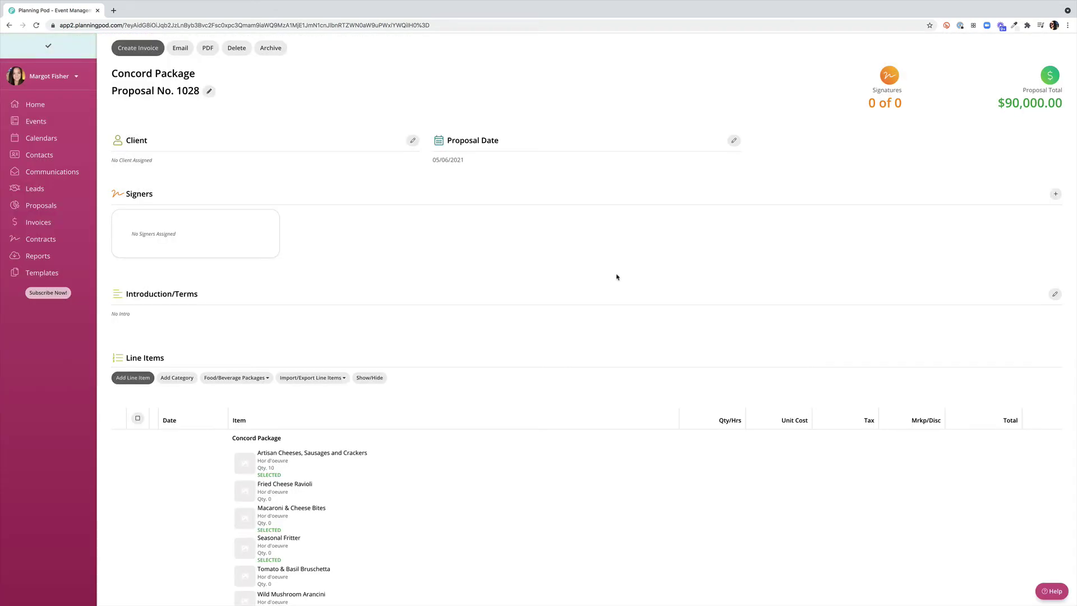
- Open the Actions menu on the Premium Cocktail Hour Apps - add-on row
{"action": "scroll", "coordinate": [596, 291], "scroll_direction": "down", "scroll_amount": 8}
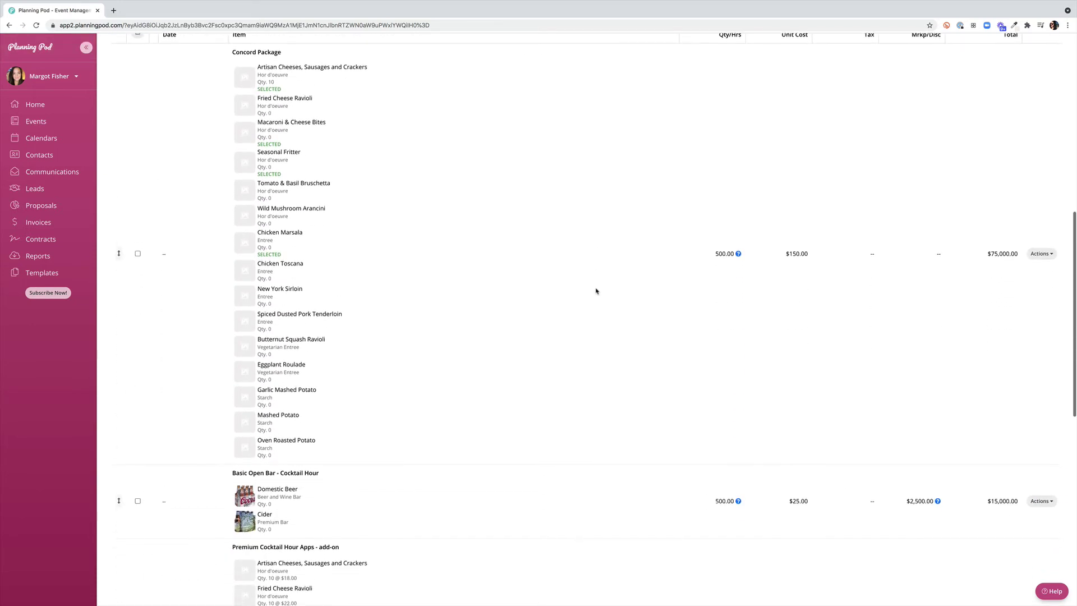
{"action": "scroll", "coordinate": [596, 290], "scroll_direction": "down", "scroll_amount": 4}
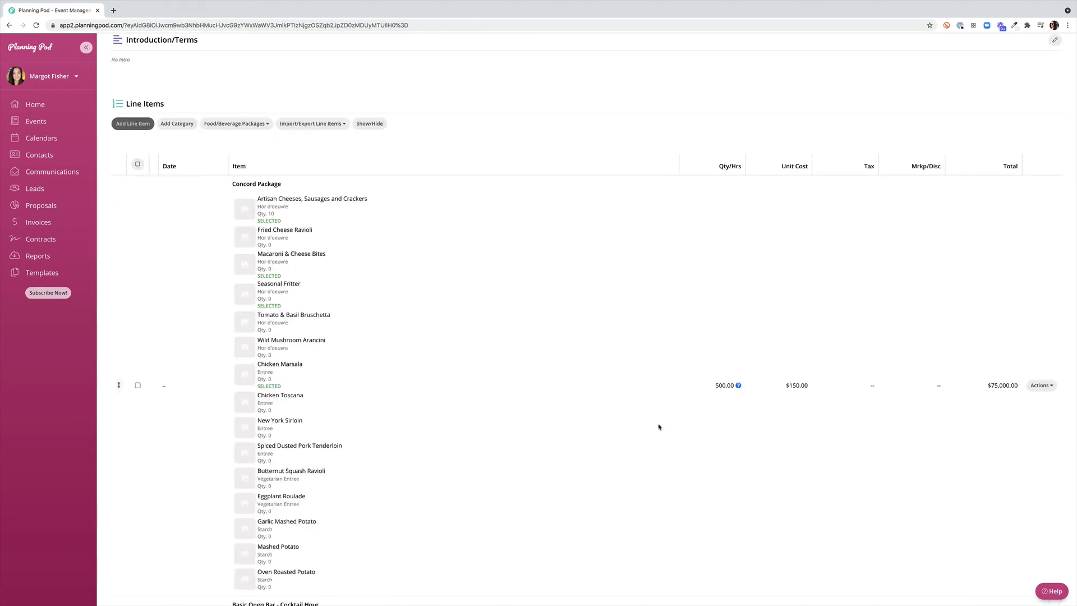
{"action": "scroll", "coordinate": [658, 425], "scroll_direction": "down", "scroll_amount": 1}
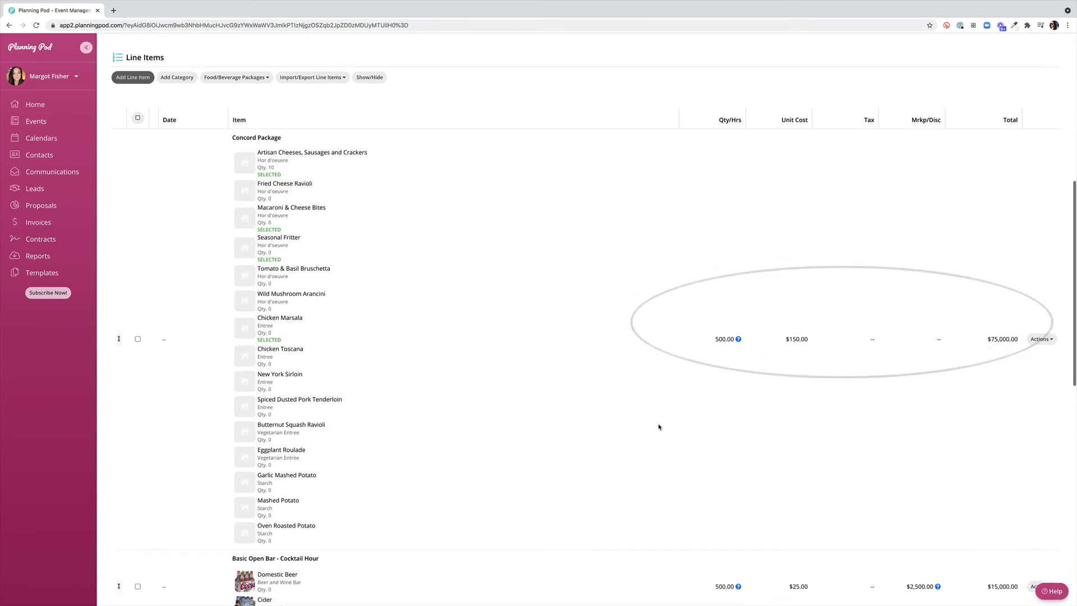
{"action": "scroll", "coordinate": [658, 426], "scroll_direction": "down", "scroll_amount": 1}
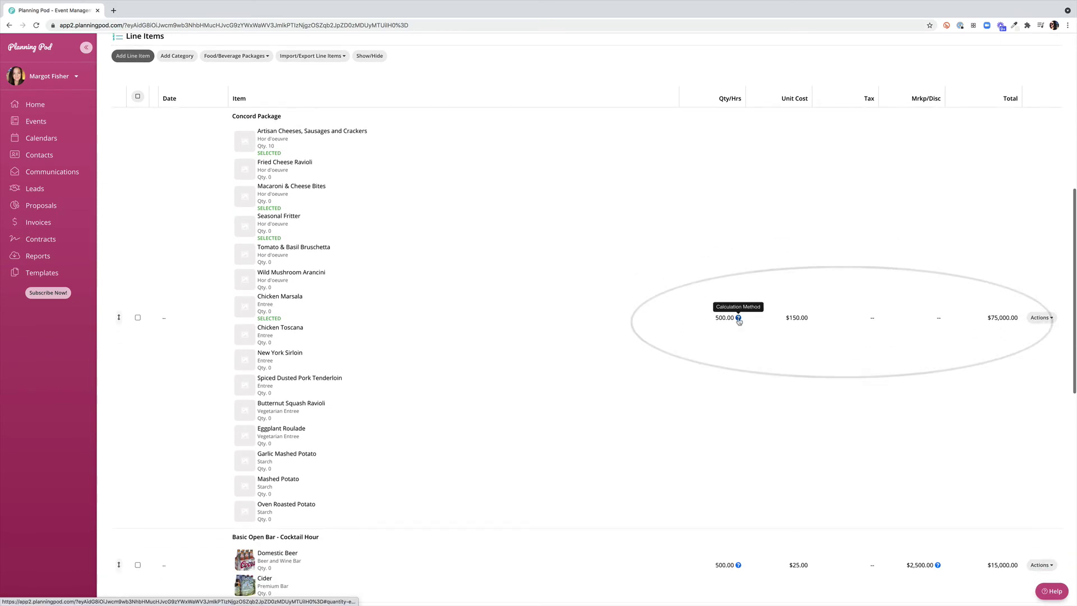
{"action": "scroll", "coordinate": [675, 312], "scroll_direction": "down", "scroll_amount": 7}
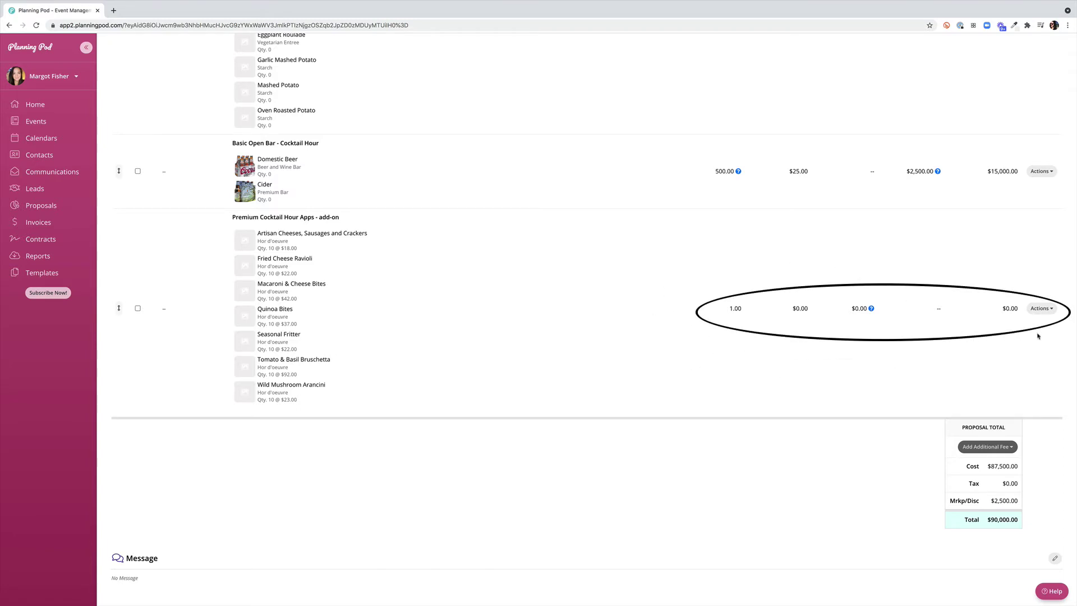
{"action": "left_click", "coordinate": [1048, 310]}
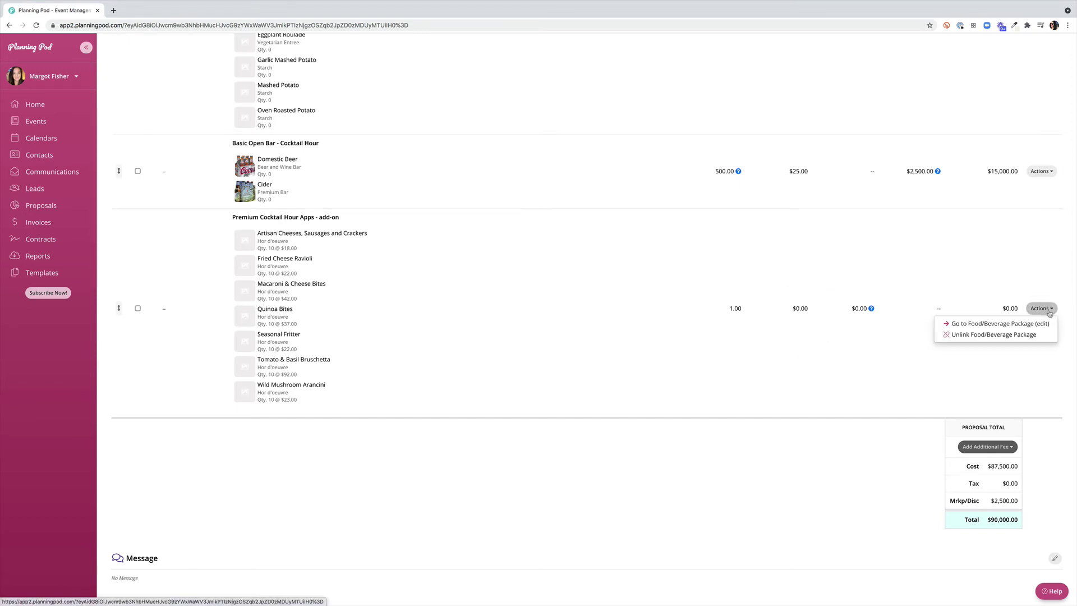
- Open the Premium Cocktail Hour Apps add-on's package edit page
{"action": "left_click", "coordinate": [1004, 323]}
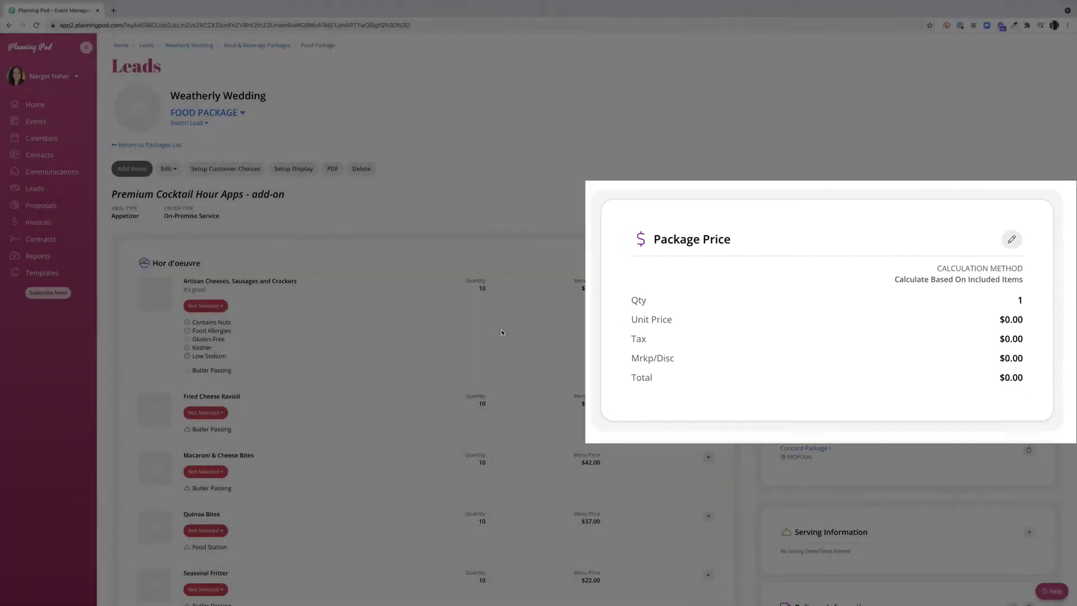
{"action": "scroll", "coordinate": [502, 333], "scroll_direction": "down", "scroll_amount": 1}
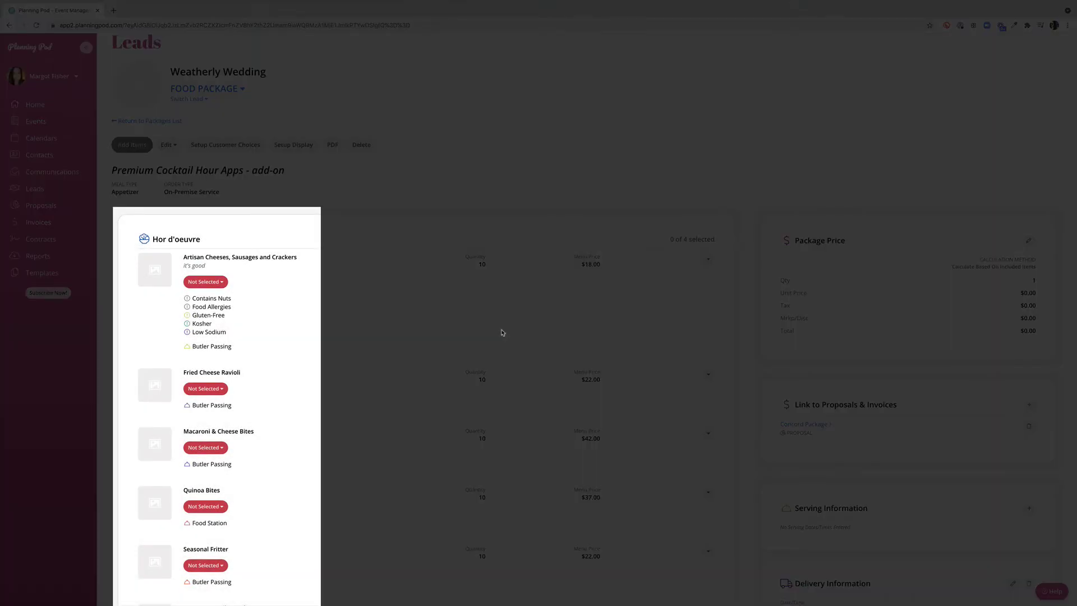
{"action": "scroll", "coordinate": [286, 361], "scroll_direction": "down", "scroll_amount": 3}
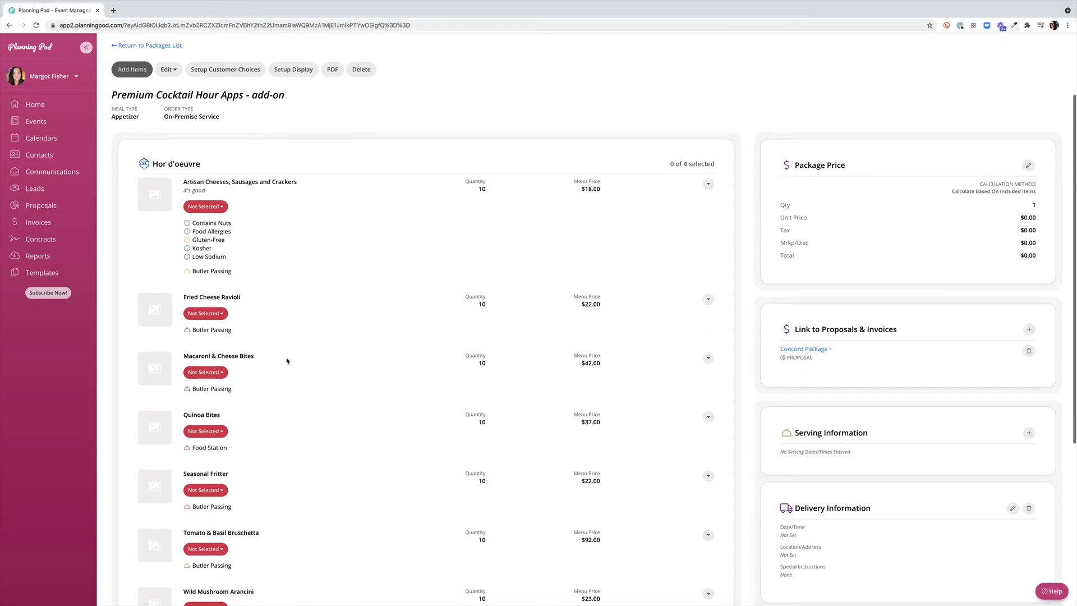
{"action": "scroll", "coordinate": [262, 327], "scroll_direction": "down", "scroll_amount": 3}
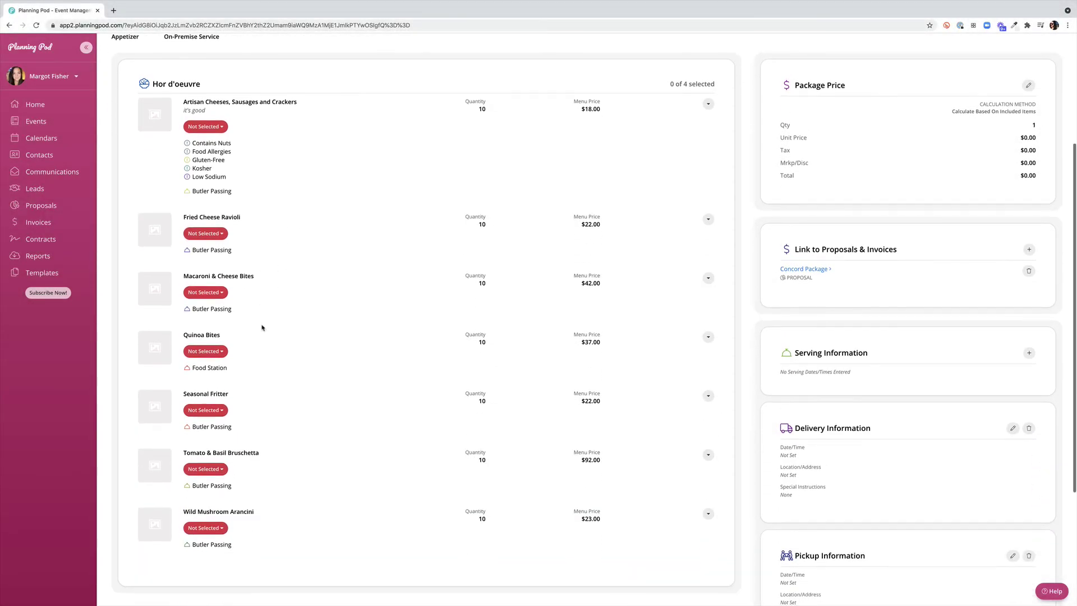
- Select Fried Cheese Ravioli, Macaroni & Cheese Bites, Quinoa Bites and Tomato & Basil Bruschetta
{"action": "left_click", "coordinate": [206, 233]}
{"action": "left_click", "coordinate": [222, 248]}
{"action": "left_click", "coordinate": [206, 292]}
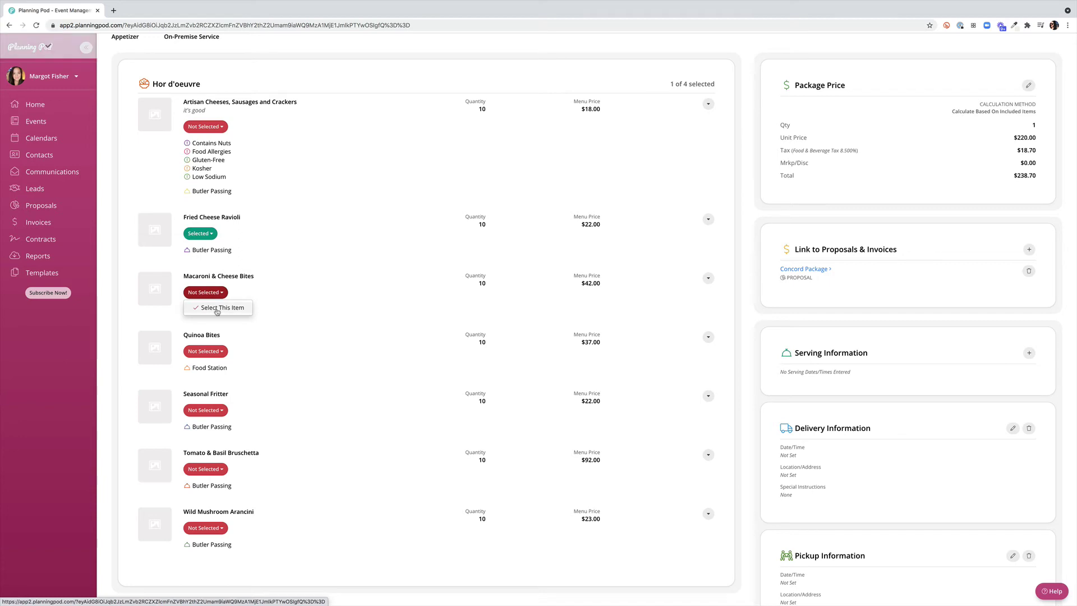
{"action": "left_click", "coordinate": [220, 308]}
{"action": "left_click", "coordinate": [205, 351]}
{"action": "left_click", "coordinate": [218, 369]}
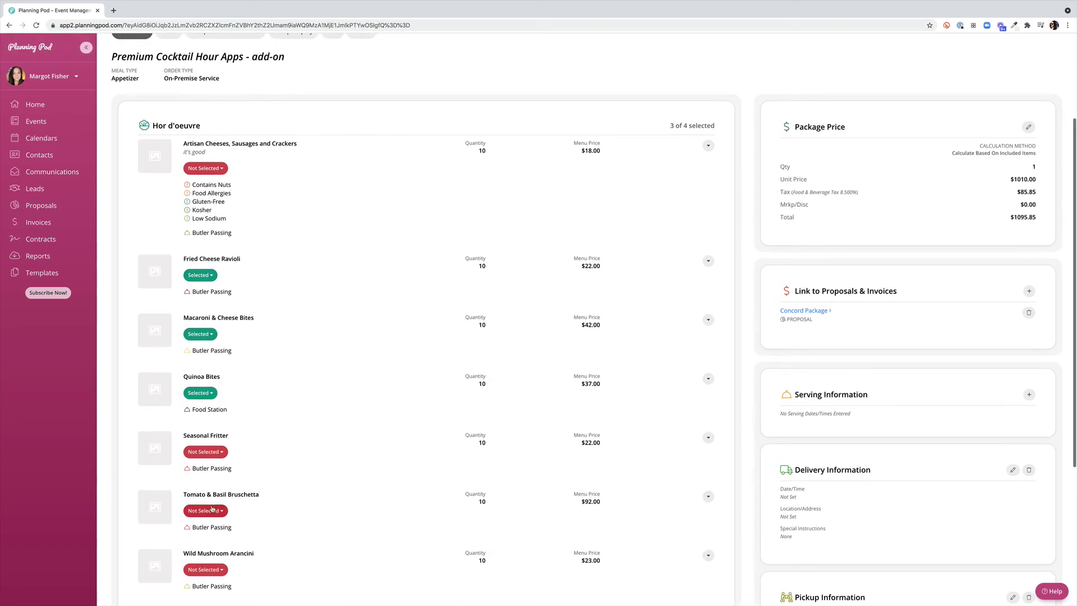
{"action": "left_click", "coordinate": [206, 510]}
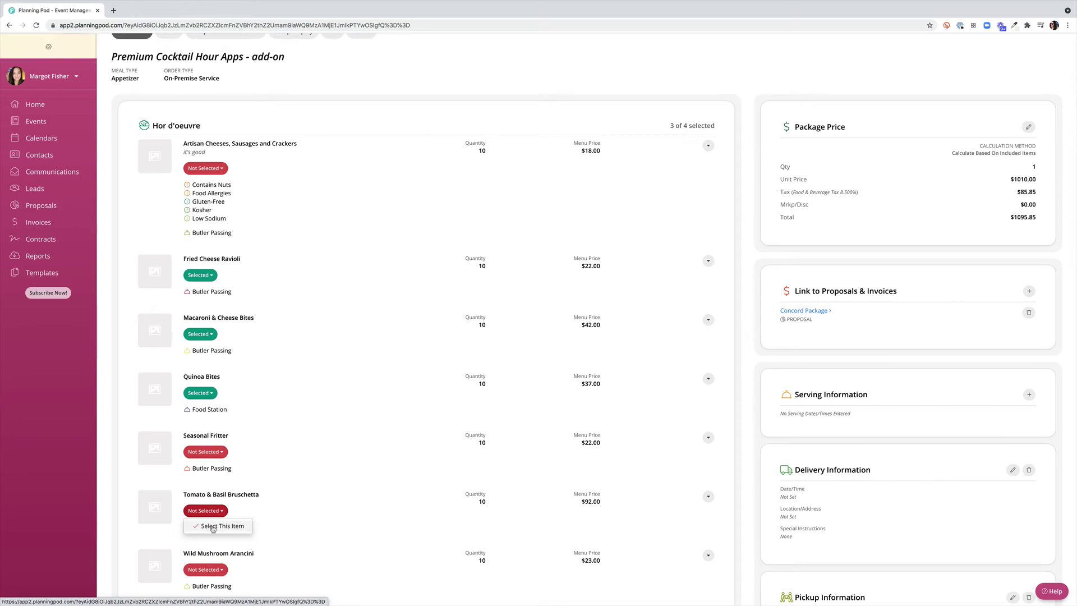
{"action": "left_click", "coordinate": [212, 528]}
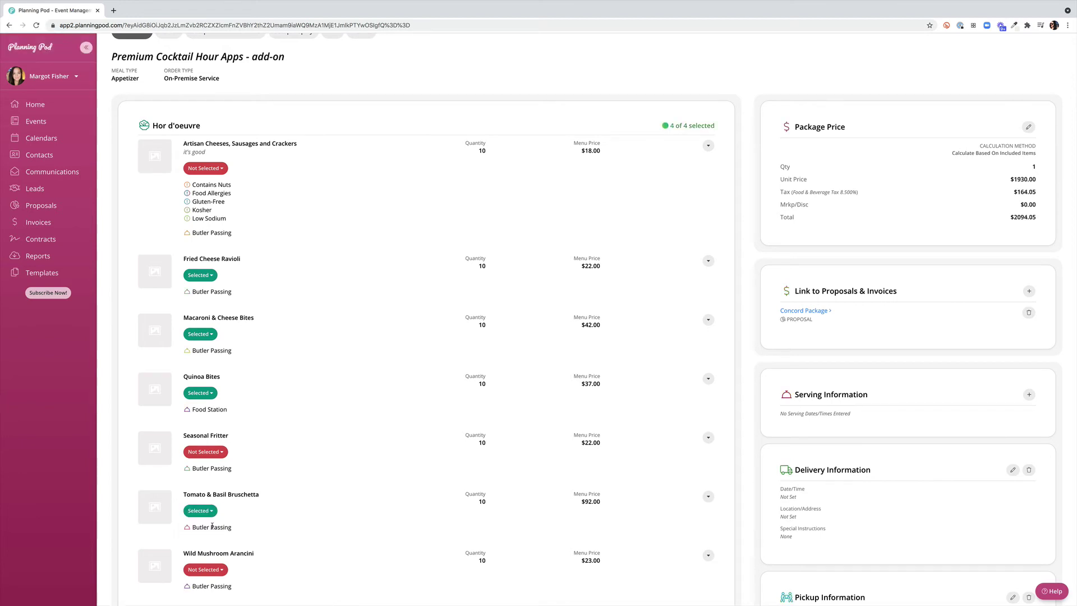
{"action": "scroll", "coordinate": [698, 499], "scroll_direction": "down", "scroll_amount": 4}
{"action": "scroll", "coordinate": [737, 409], "scroll_direction": "up", "scroll_amount": 3}
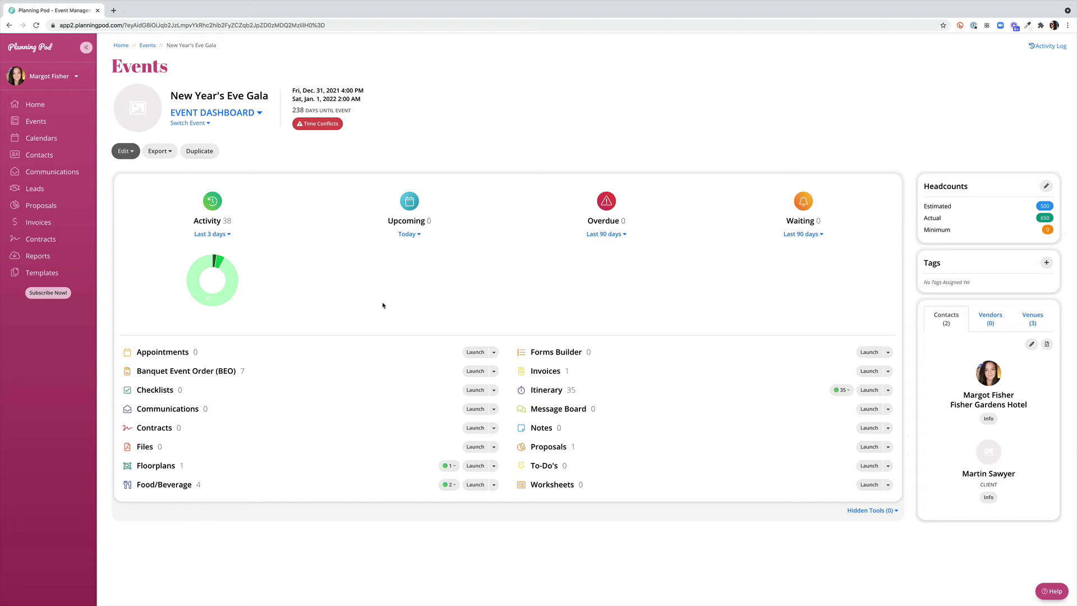
- Open the Top Shelf Open Bar package from the event's Food/Beverage Packages
{"action": "left_click", "coordinate": [174, 486]}
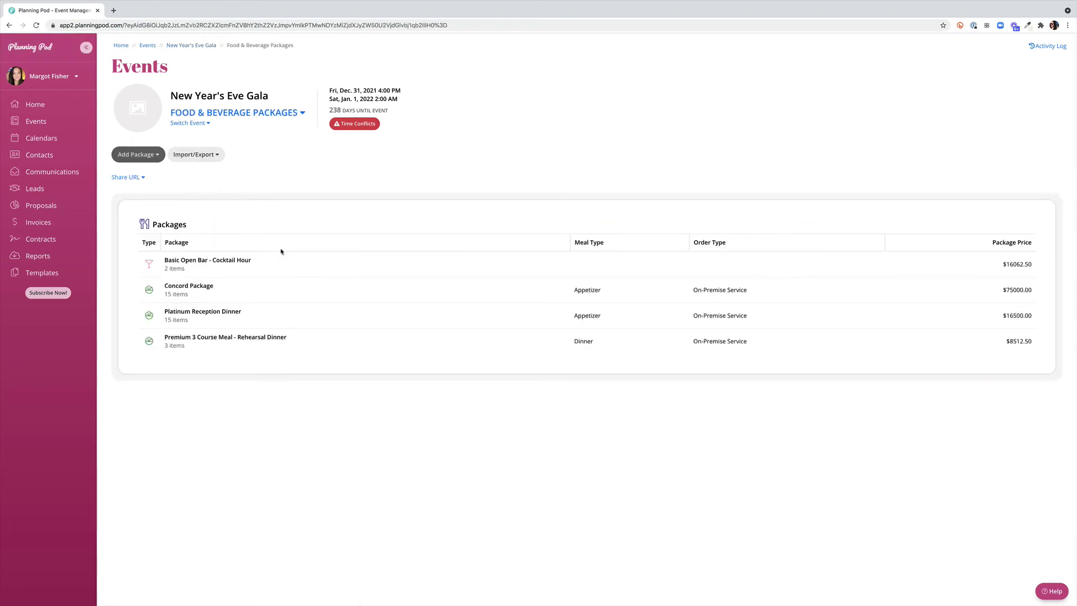
{"action": "left_click", "coordinate": [209, 156]}
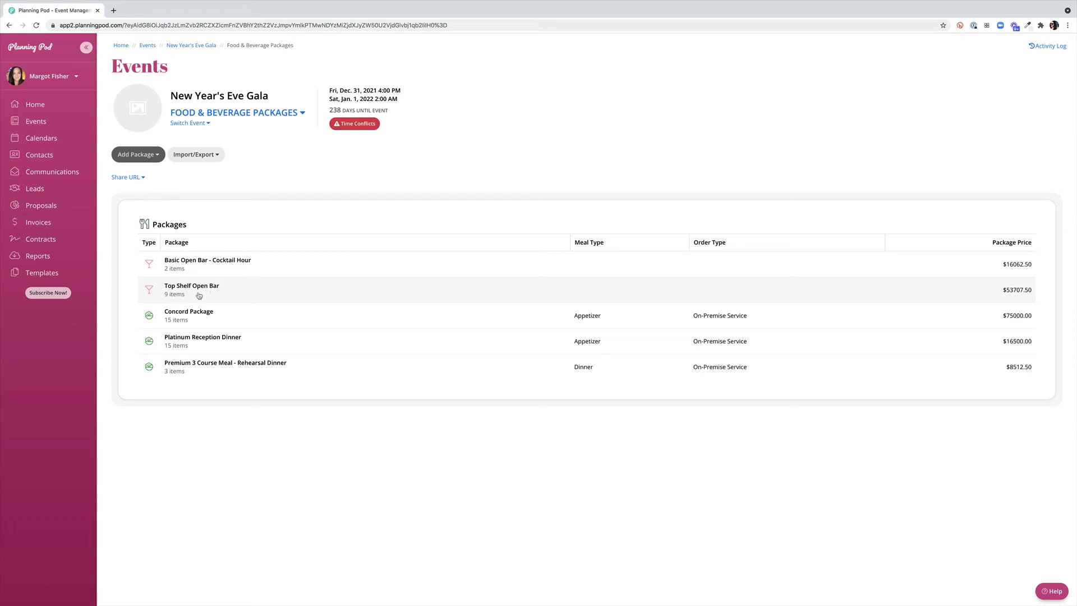
{"action": "left_click", "coordinate": [198, 294]}
{"action": "scroll", "coordinate": [571, 397], "scroll_direction": "down", "scroll_amount": 3}
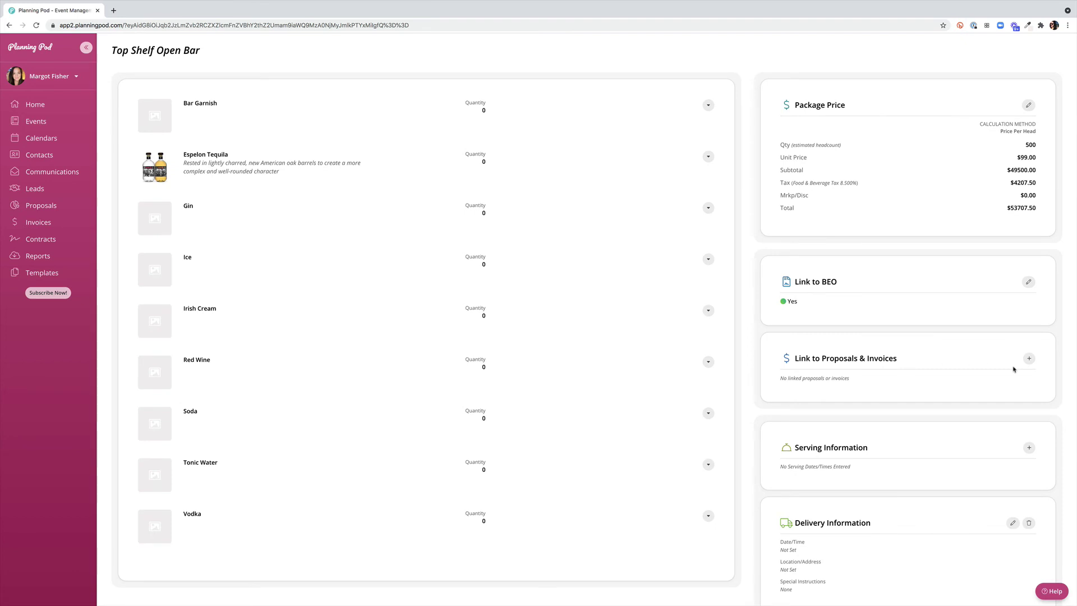
- Link it to Event Invoice Template - SAMPLE and Event Proposal Template - SAMPLE
{"action": "left_click", "coordinate": [1028, 358]}
{"action": "left_click", "coordinate": [521, 97]}
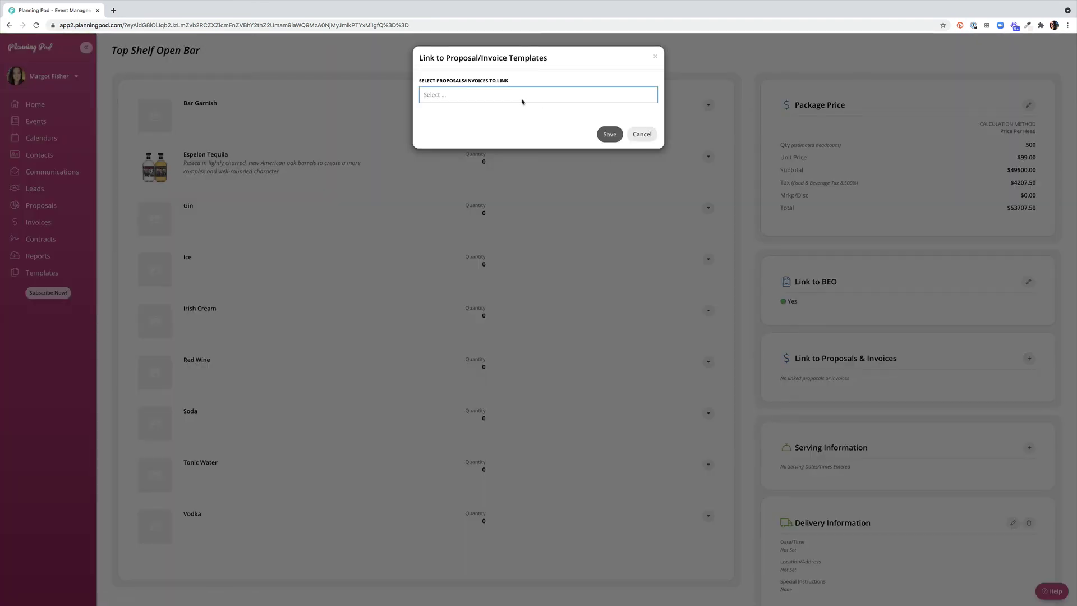
{"action": "left_click", "coordinate": [513, 111]}
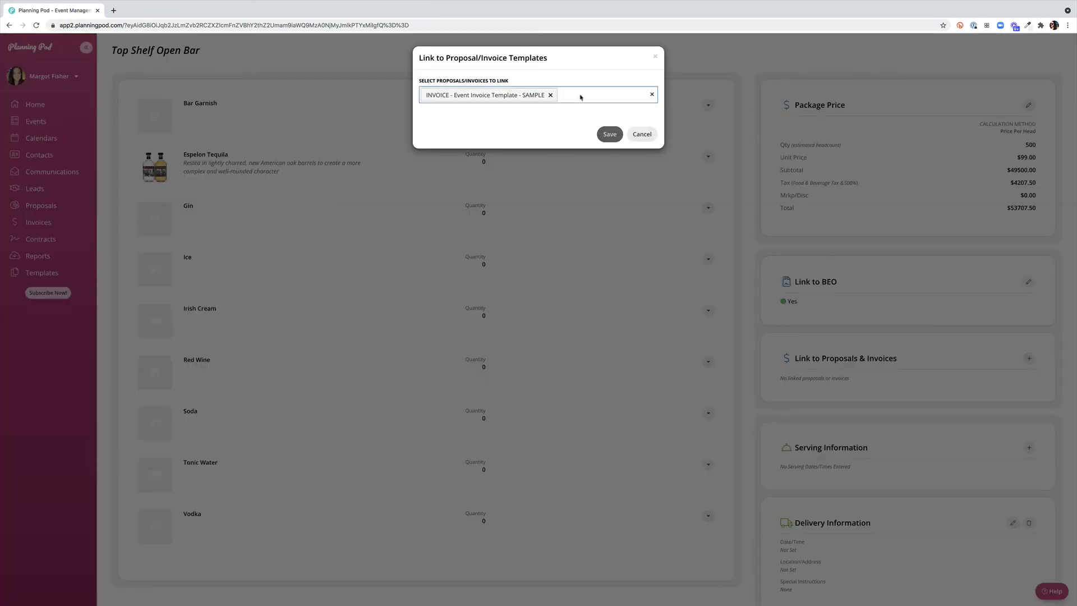
{"action": "left_click", "coordinate": [579, 96]}
{"action": "left_click", "coordinate": [570, 126]}
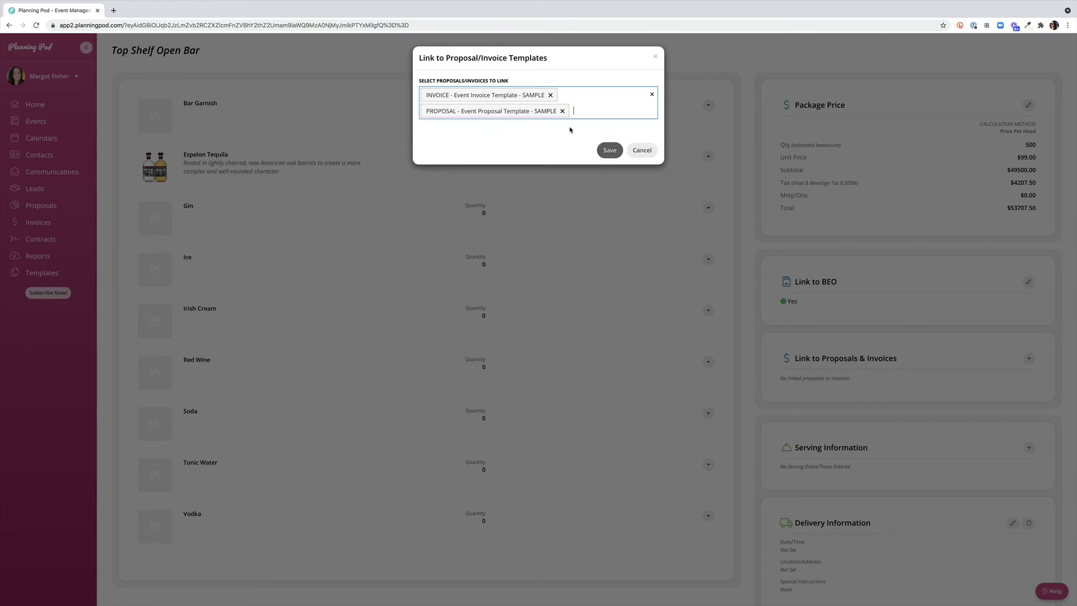
{"action": "left_click", "coordinate": [612, 151]}
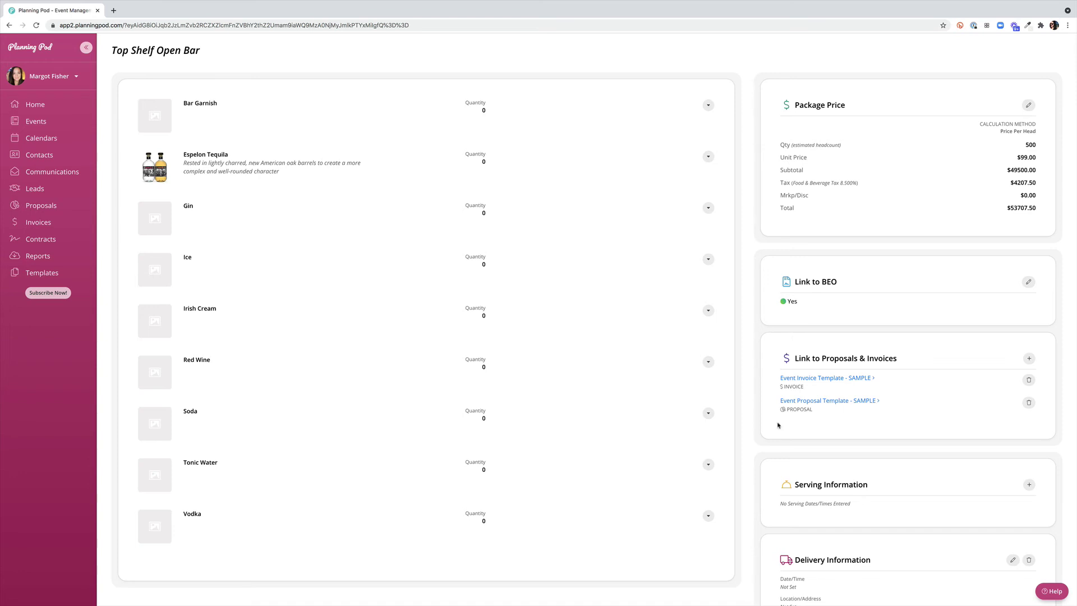
- Add an Open Bar serving dated 12/31/2021 at 8:00 PM
{"action": "scroll", "coordinate": [777, 425], "scroll_direction": "down", "scroll_amount": 3}
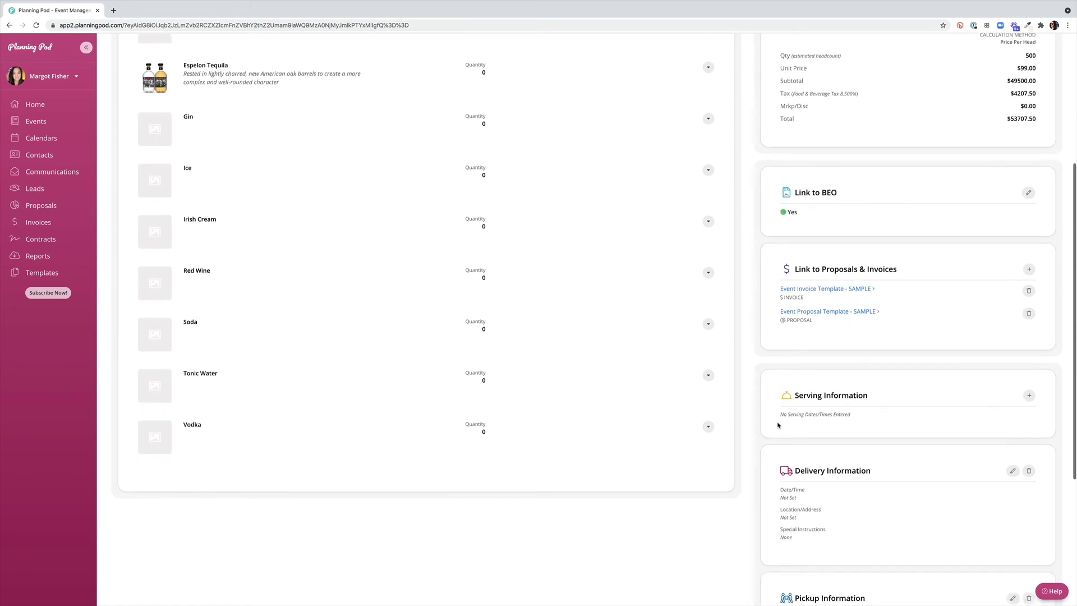
{"action": "scroll", "coordinate": [972, 407], "scroll_direction": "down", "scroll_amount": 2}
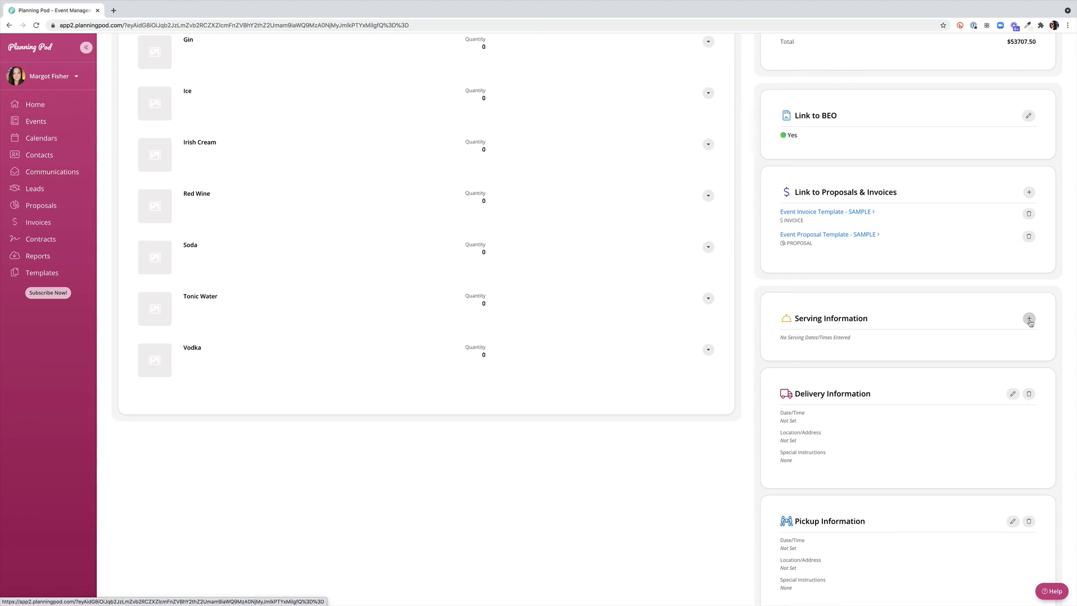
{"action": "left_click", "coordinate": [1029, 319]}
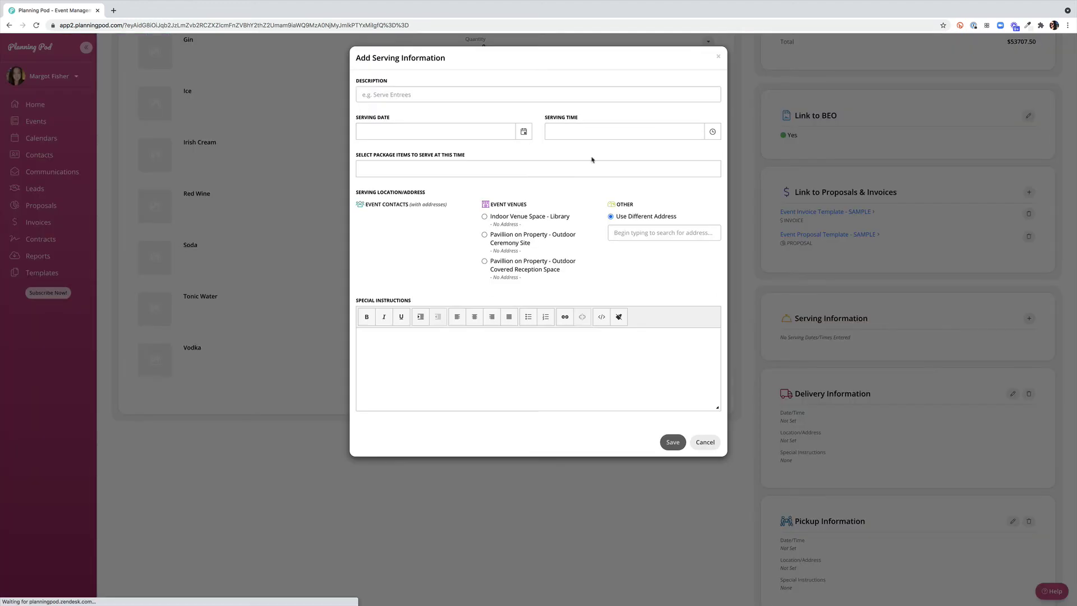
{"action": "left_click", "coordinate": [442, 102]}
{"action": "type", "text": "Open Bar"}
{"action": "left_click", "coordinate": [523, 132]}
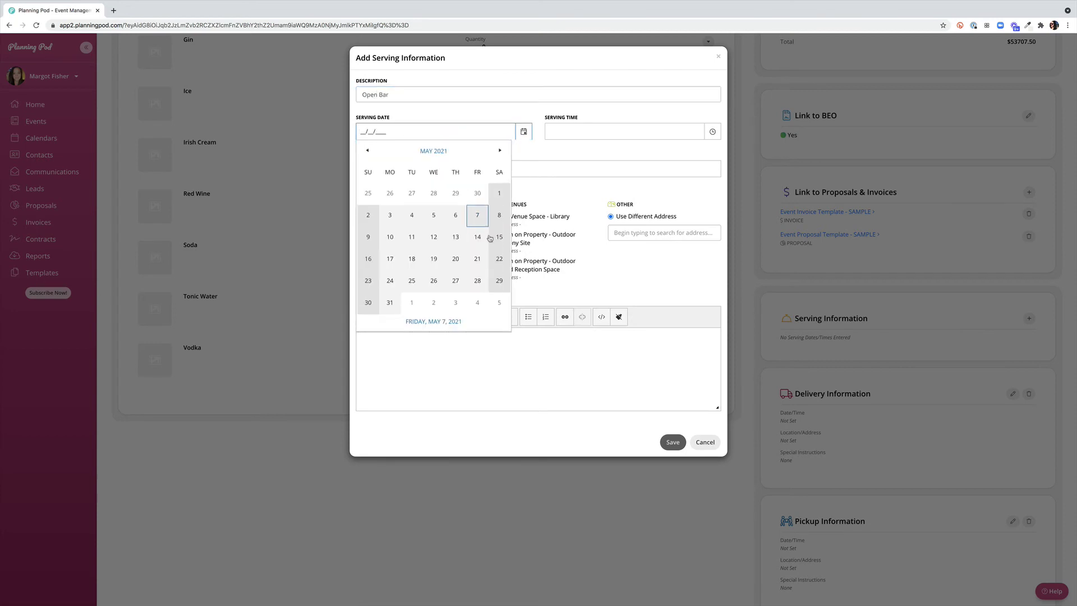
{"action": "left_click", "coordinate": [500, 259]}
{"action": "left_click", "coordinate": [713, 131]}
{"action": "left_click", "coordinate": [523, 131]}
{"action": "type", "text": "12/31/2021"}
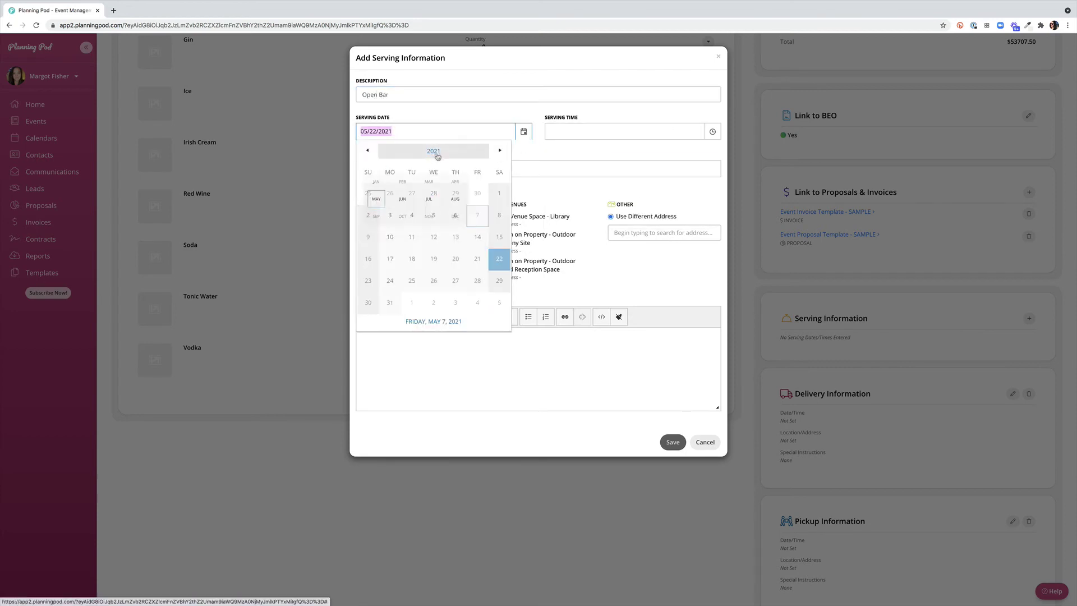
{"action": "left_click", "coordinate": [596, 131]}
{"action": "type", "text": "8:00 PM"}
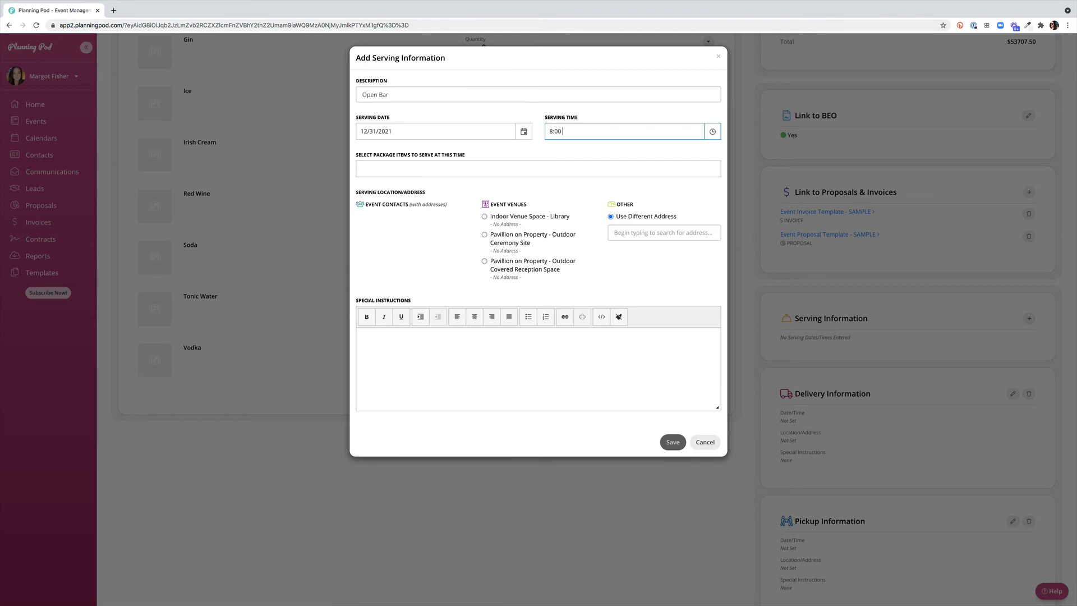
- Choose Bar Garnish, Espelon Tequila and Gin as served items; view then cancel Delivery Information
{"action": "left_click", "coordinate": [520, 168]}
{"action": "left_click", "coordinate": [483, 185]}
{"action": "left_click", "coordinate": [474, 183]}
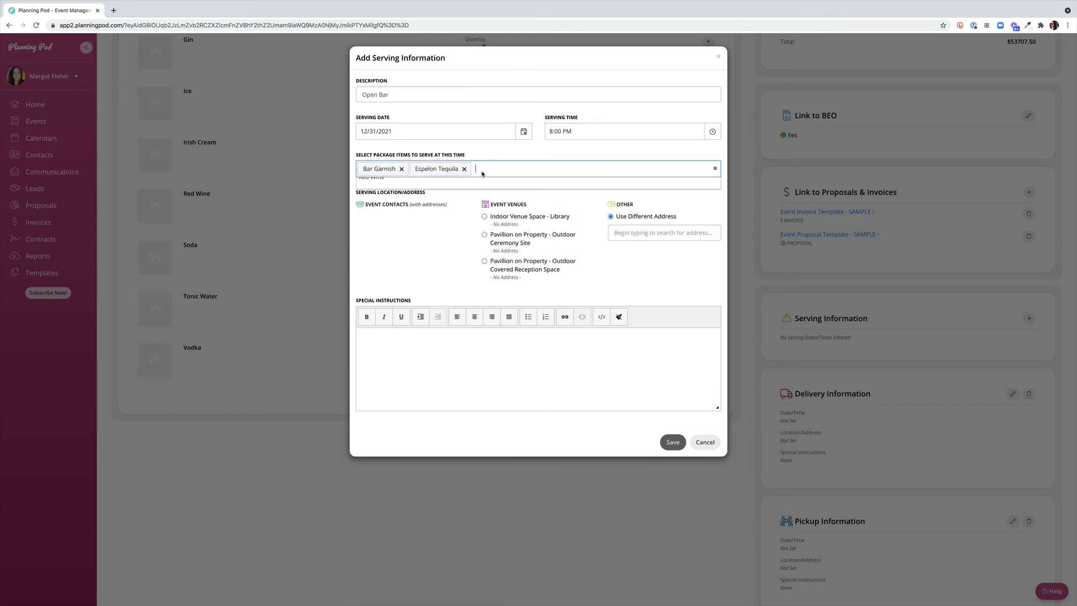
{"action": "left_click", "coordinate": [504, 169]}
{"action": "left_click", "coordinate": [505, 185]}
{"action": "left_click", "coordinate": [538, 168]}
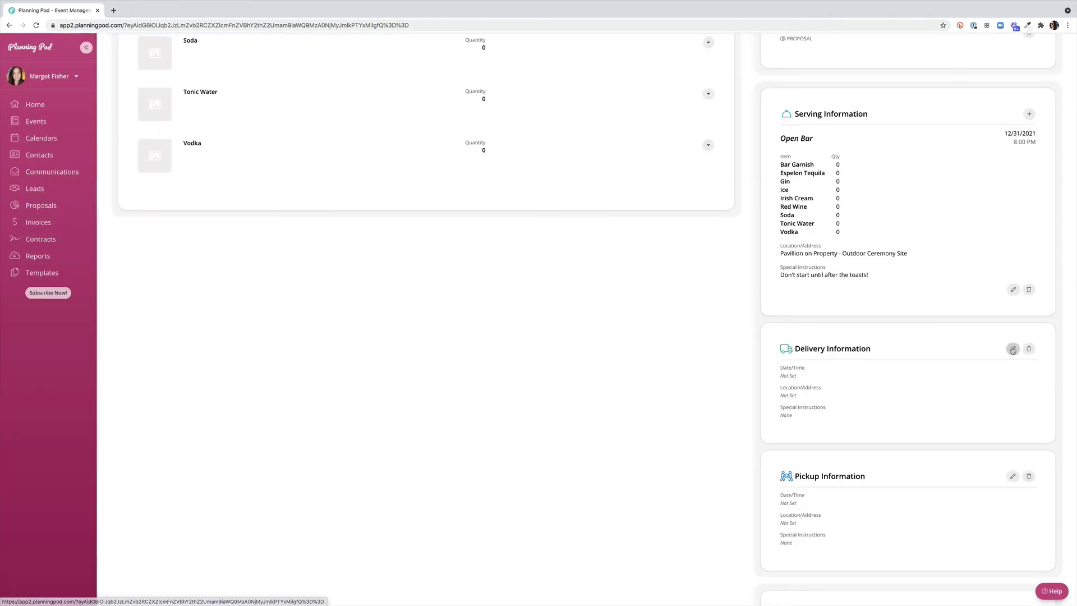
{"action": "left_click", "coordinate": [1012, 349]}
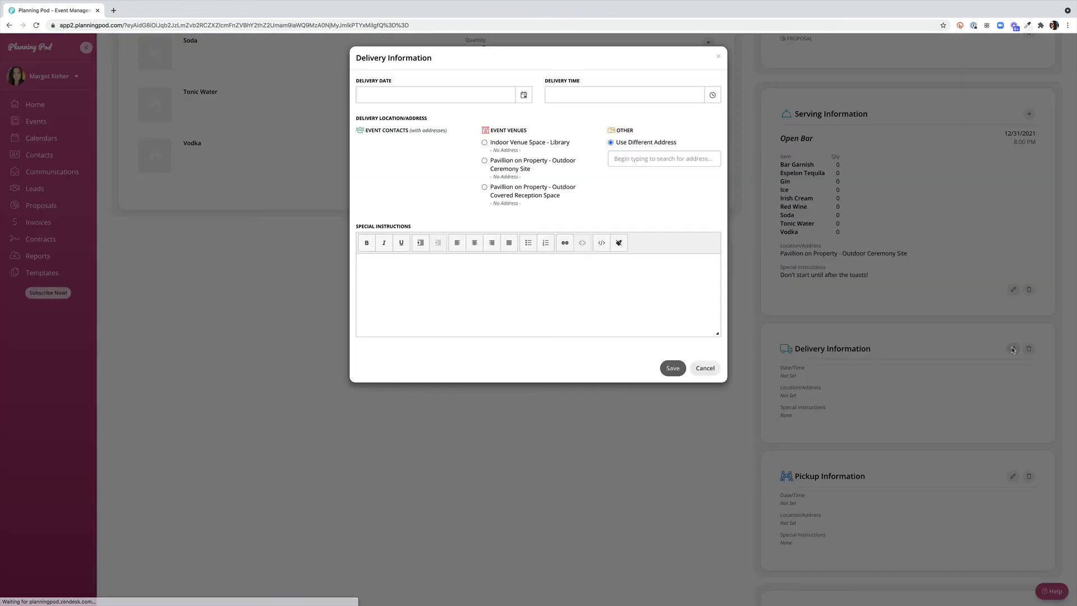
{"action": "left_click", "coordinate": [699, 370]}
- Set Pricing to Hide for Client Portal in Top Shelf Open Bar's display options
{"action": "scroll", "coordinate": [837, 430], "scroll_direction": "down", "scroll_amount": 3}
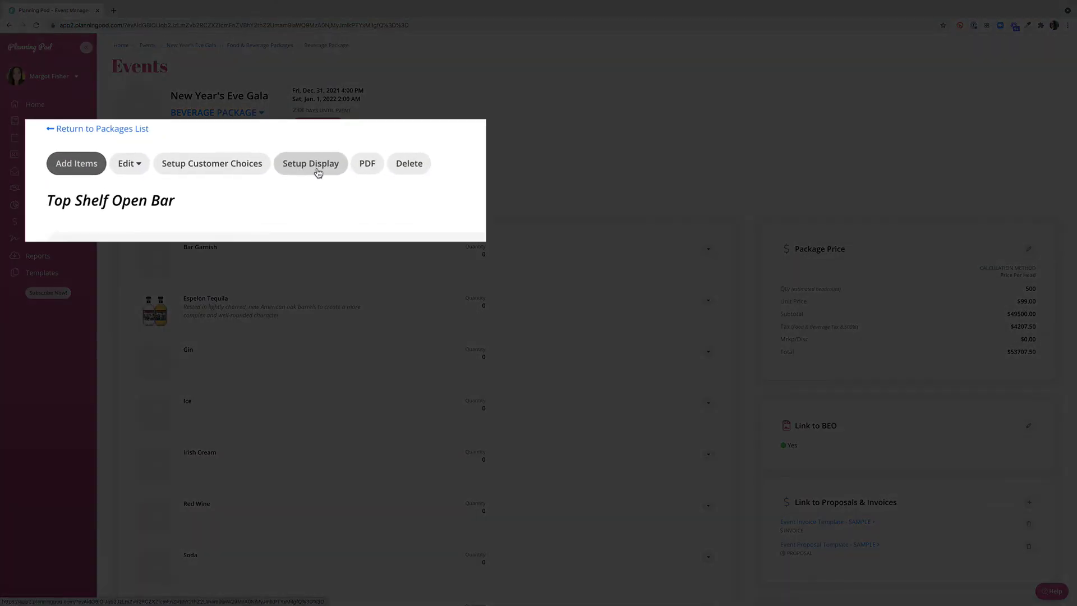
{"action": "left_click", "coordinate": [129, 167]}
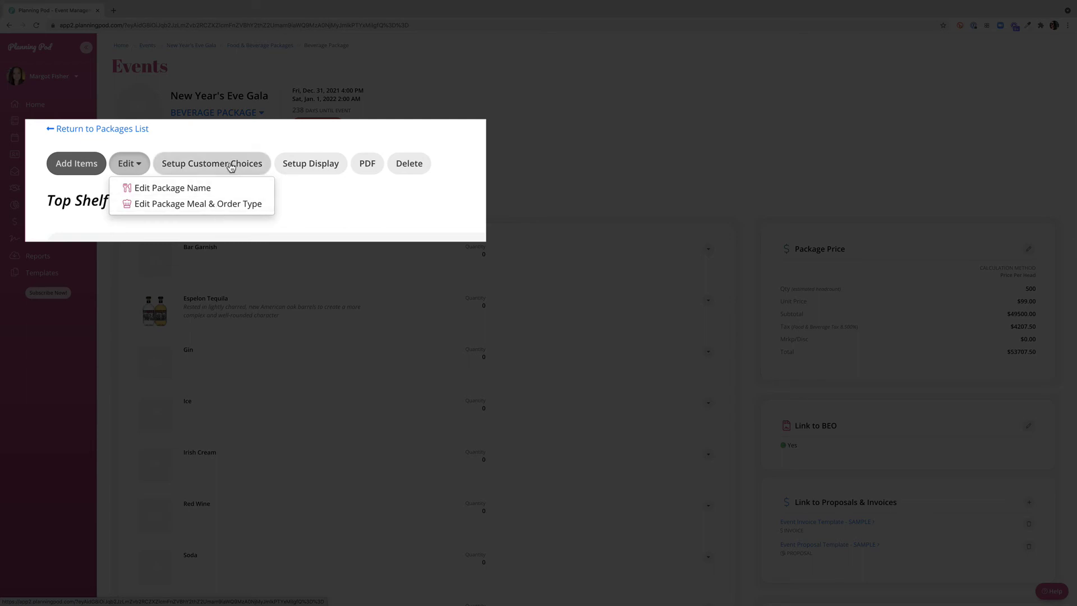
{"action": "left_click", "coordinate": [308, 205]}
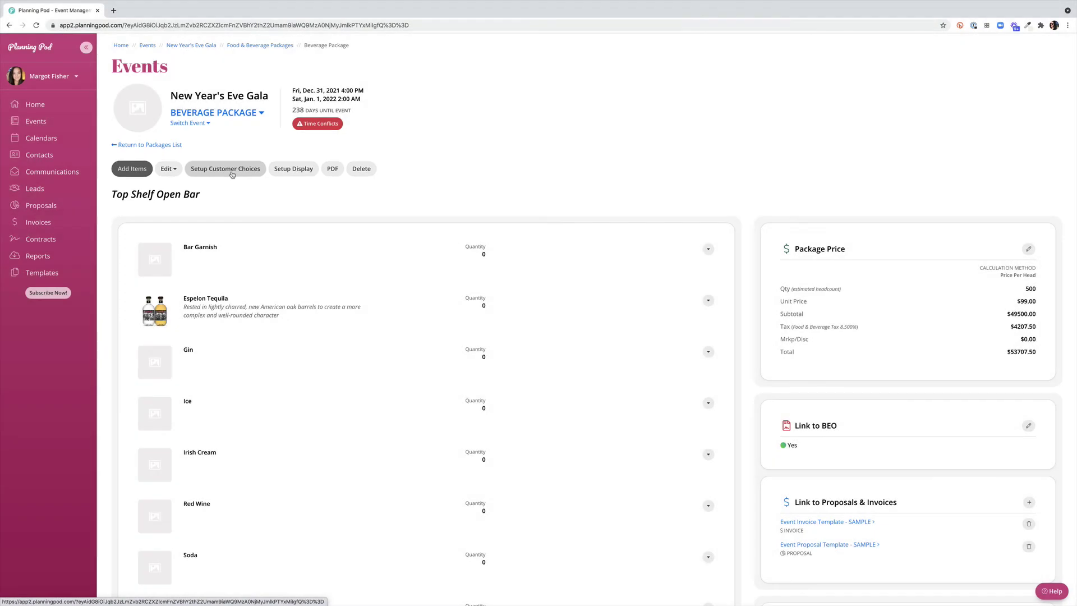
{"action": "left_click", "coordinate": [294, 170]}
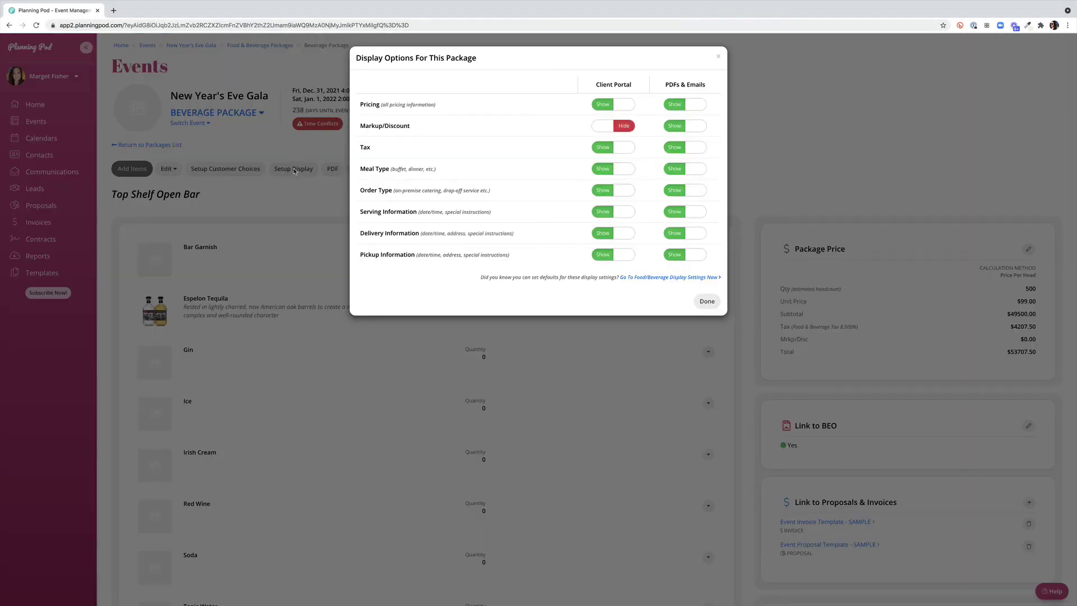
{"action": "left_click", "coordinate": [604, 107]}
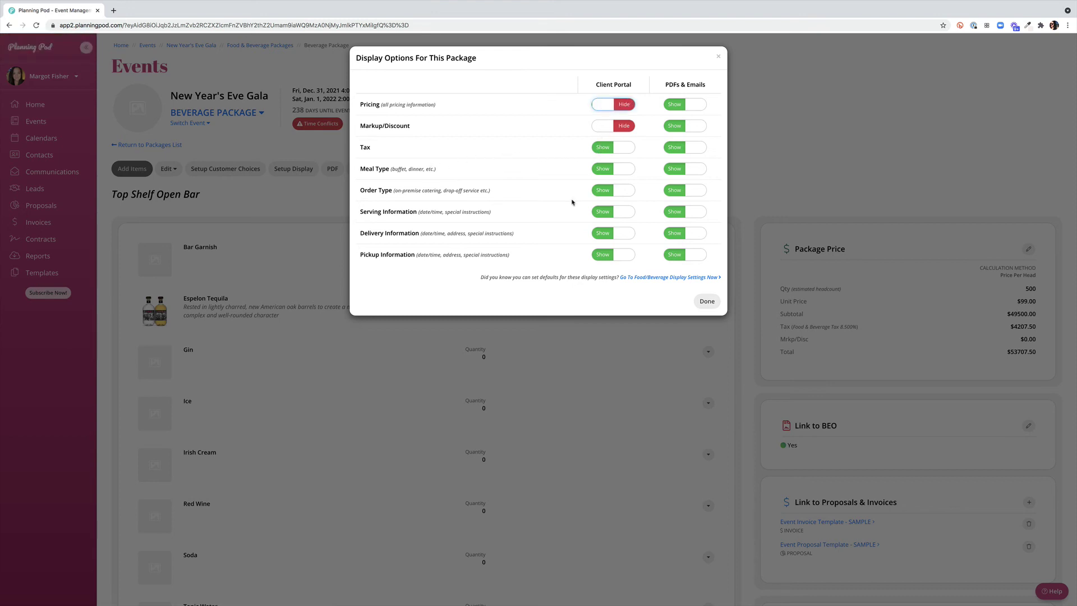
- Confirm the package display settings and open the New Year's Eve Gala banquet event order
{"action": "left_click", "coordinate": [708, 302]}
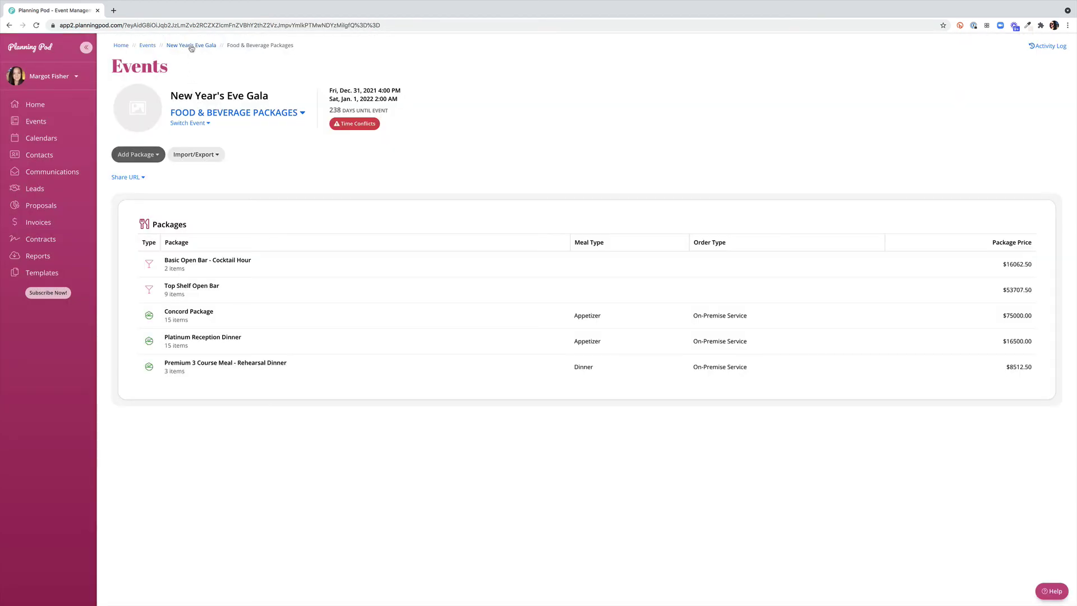
{"action": "left_click", "coordinate": [191, 45]}
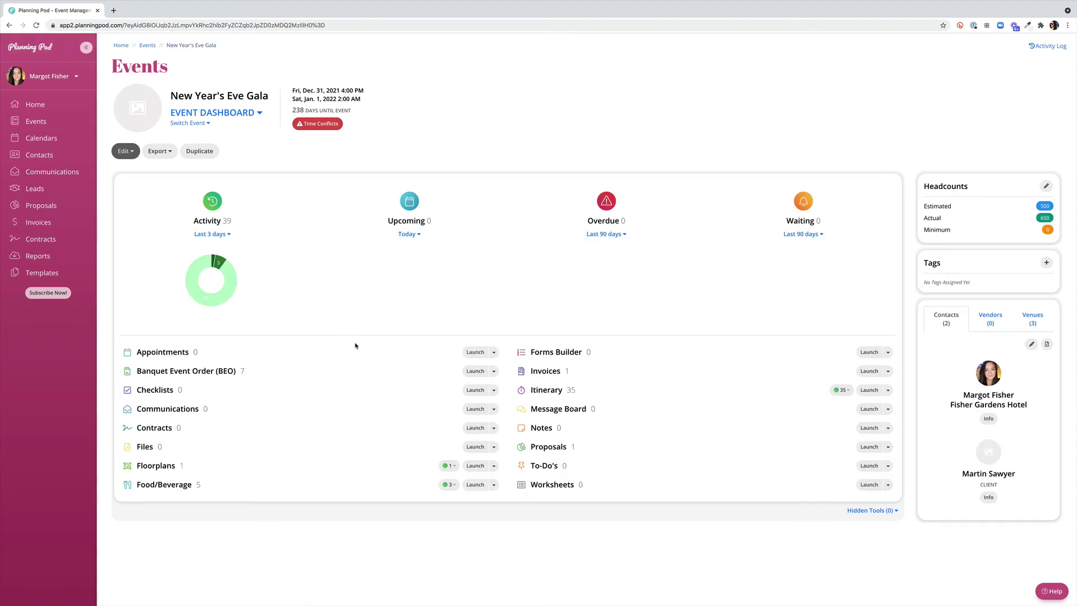
{"action": "left_click", "coordinate": [230, 371]}
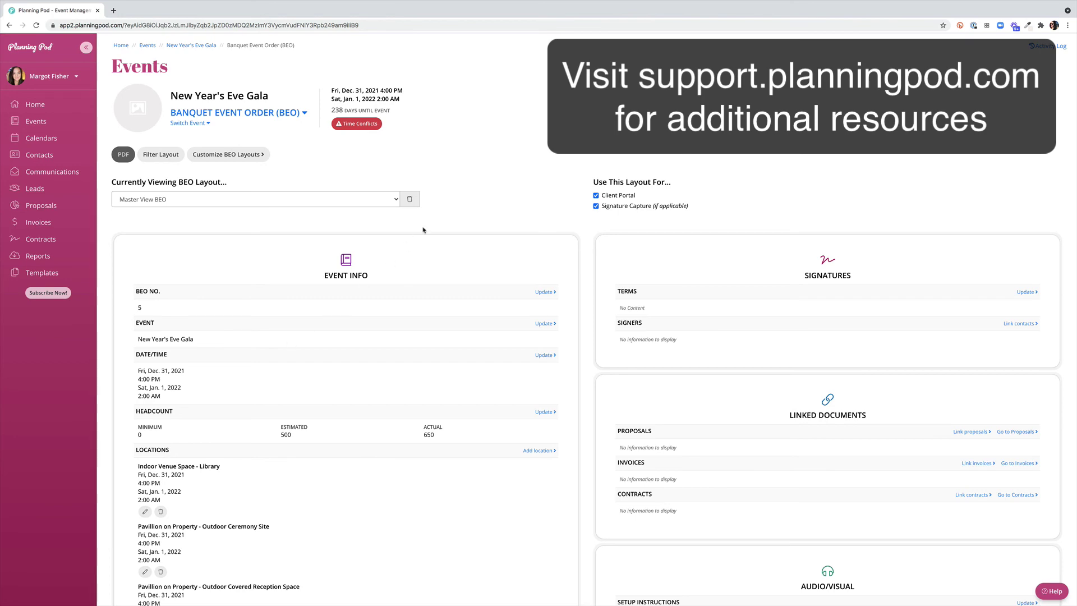
- Scroll through the BEO's food and beverage packages down to Top Shelf Open Bar
{"action": "scroll", "coordinate": [423, 230], "scroll_direction": "down", "scroll_amount": 15}
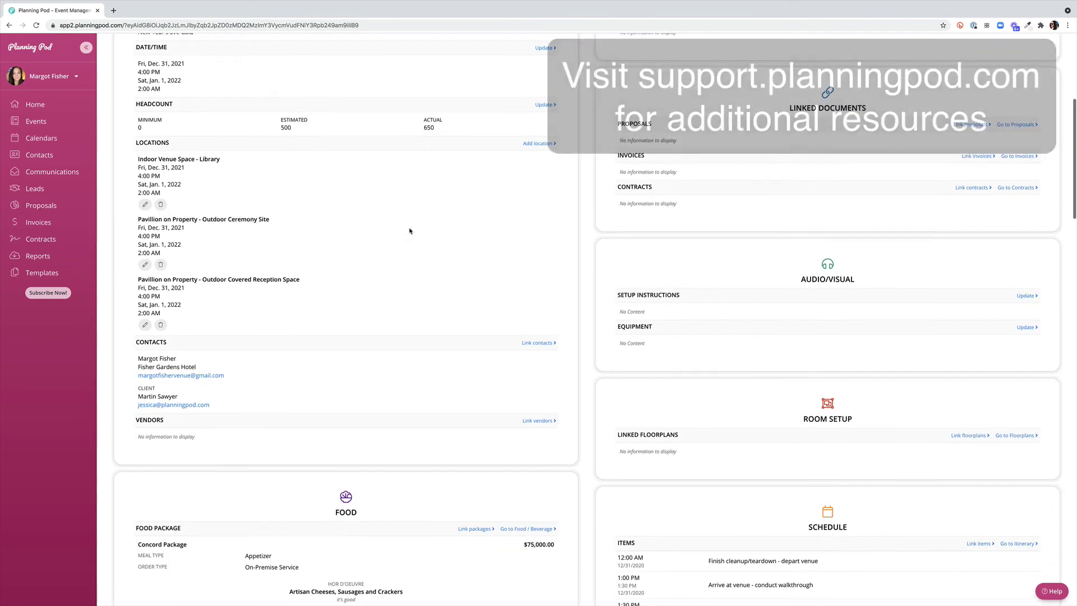
{"action": "scroll", "coordinate": [334, 335], "scroll_direction": "down", "scroll_amount": 2}
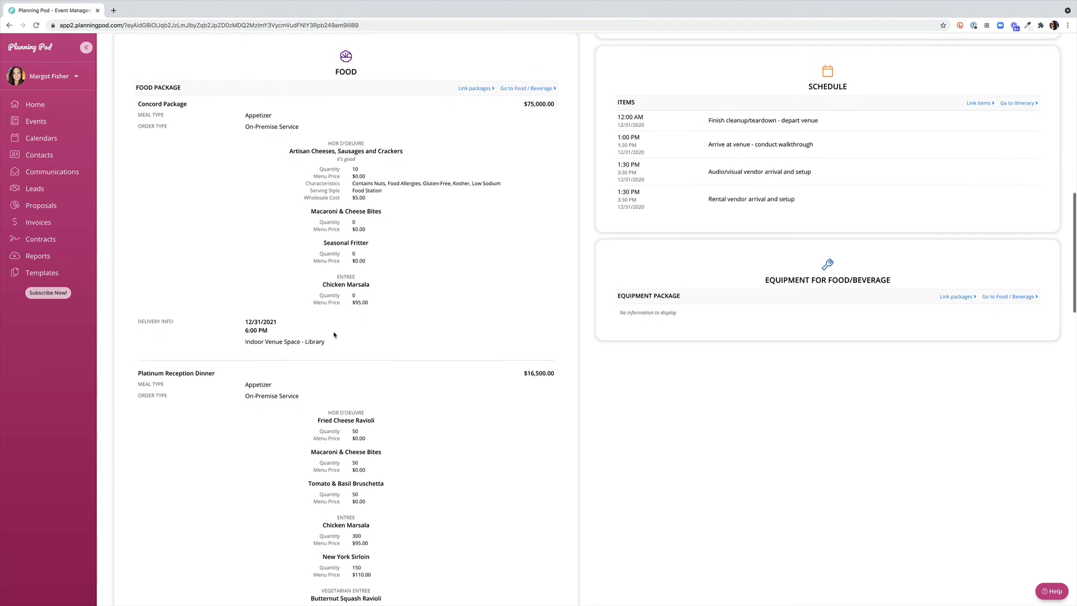
{"action": "scroll", "coordinate": [334, 335], "scroll_direction": "down", "scroll_amount": 8}
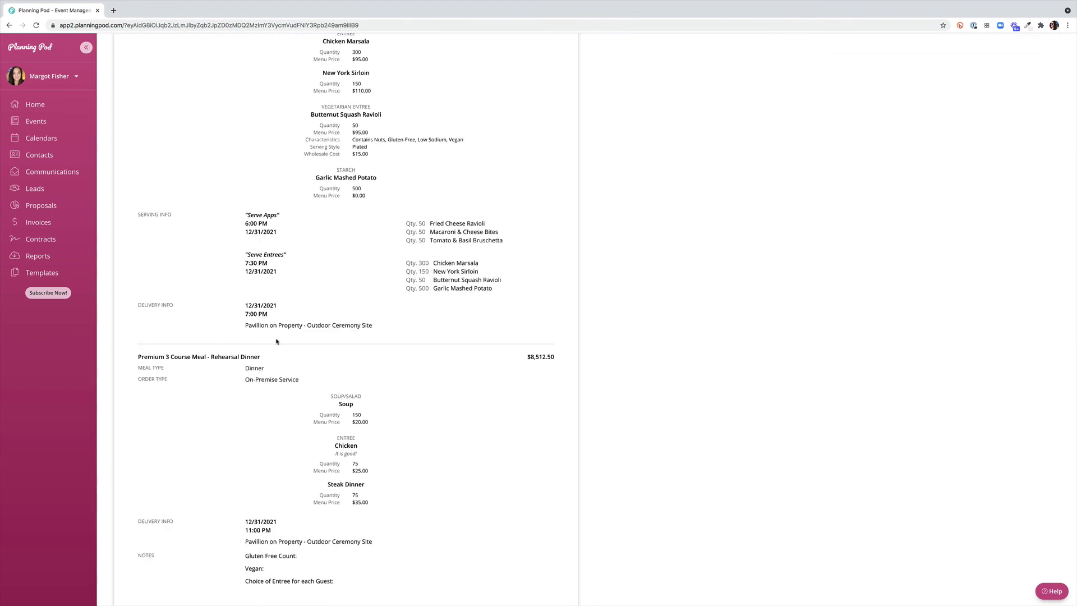
{"action": "scroll", "coordinate": [336, 335], "scroll_direction": "down", "scroll_amount": 4}
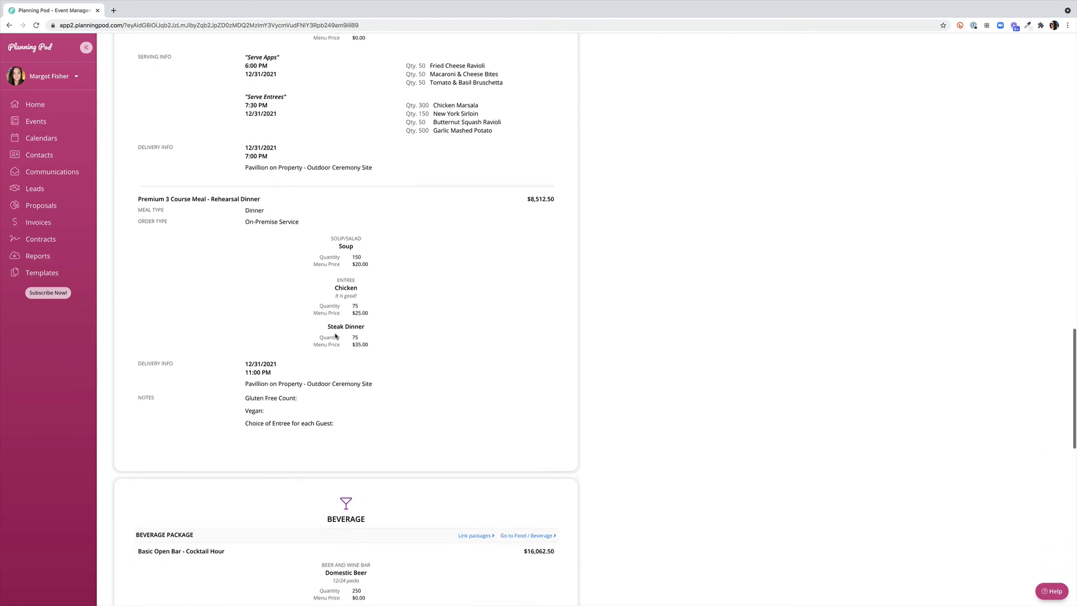
{"action": "scroll", "coordinate": [336, 335], "scroll_direction": "down", "scroll_amount": 5}
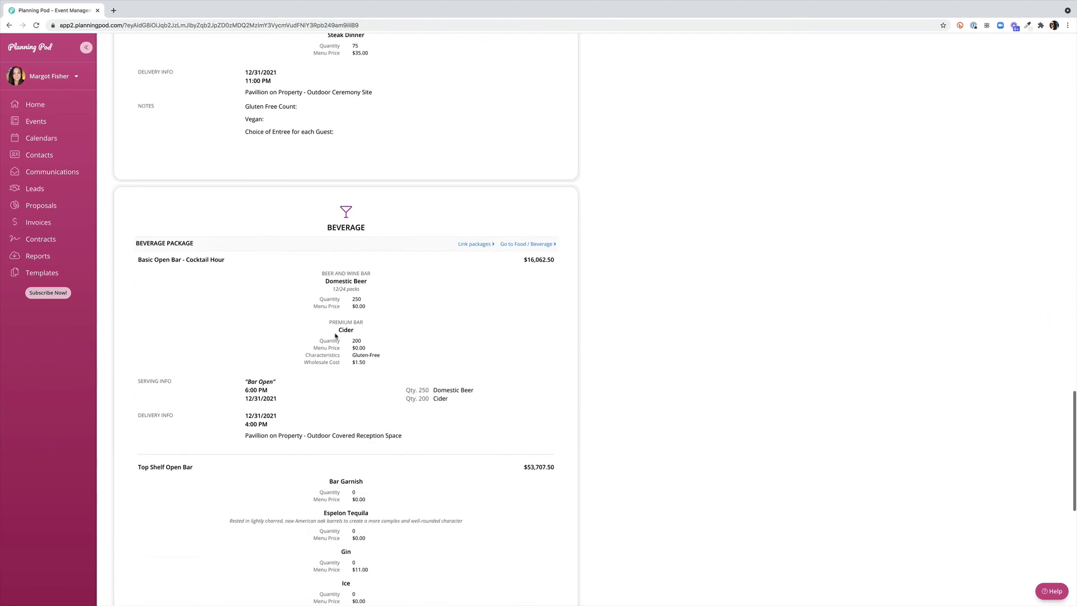
{"action": "scroll", "coordinate": [335, 335], "scroll_direction": "down", "scroll_amount": 2}
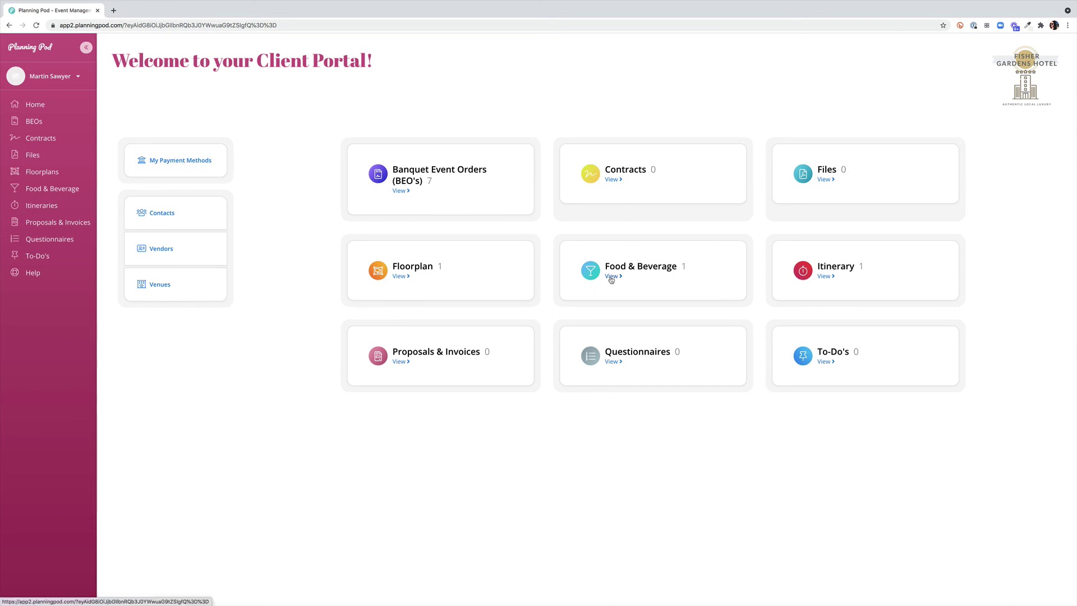
- View Top Shelf Open Bar under the client's Food & Beverage, then open Concord Package
{"action": "left_click", "coordinate": [40, 190]}
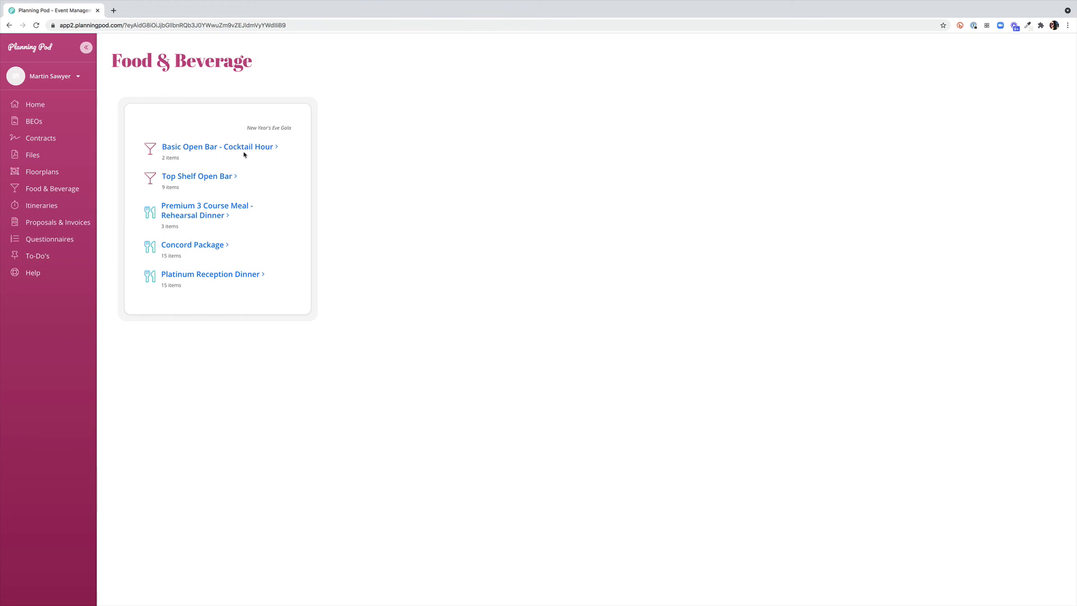
{"action": "left_click", "coordinate": [214, 177]}
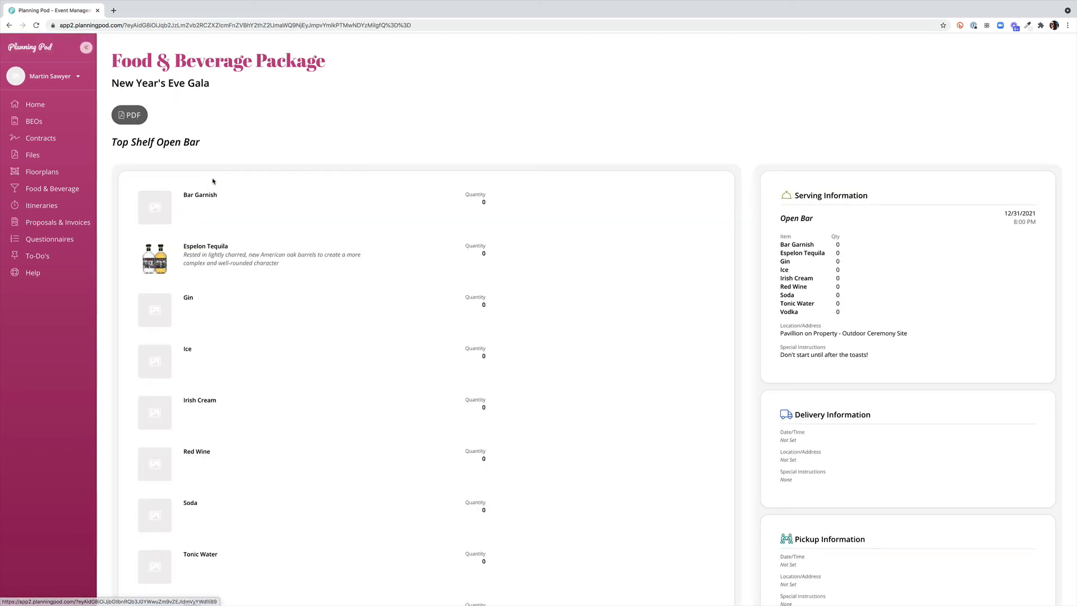
{"action": "scroll", "coordinate": [538, 288], "scroll_direction": "down", "scroll_amount": 3}
{"action": "scroll", "coordinate": [539, 288], "scroll_direction": "down", "scroll_amount": 2}
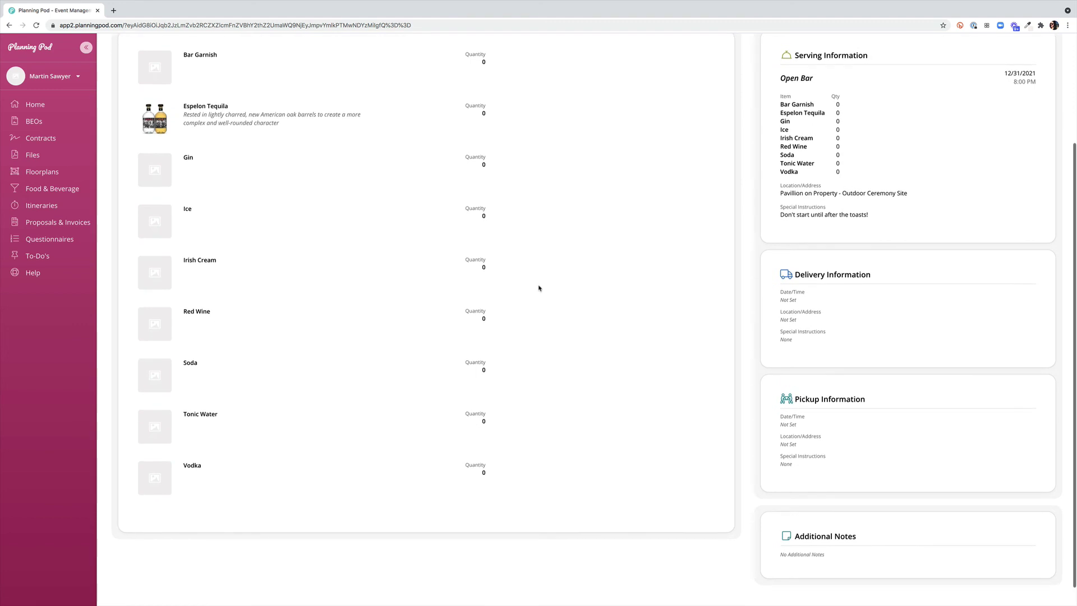
{"action": "scroll", "coordinate": [539, 288], "scroll_direction": "up", "scroll_amount": 5}
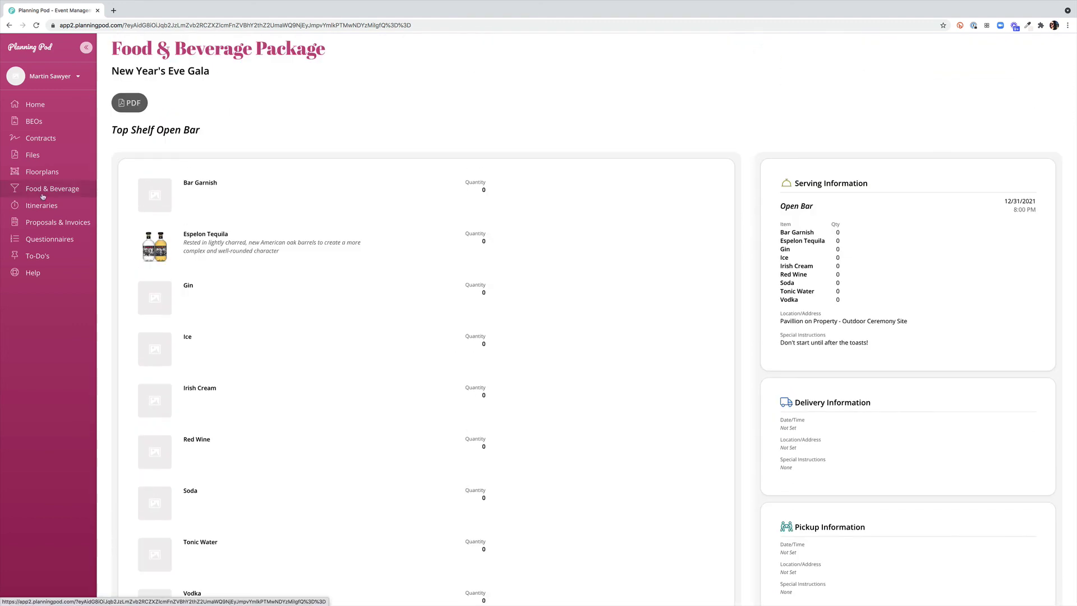
{"action": "left_click", "coordinate": [41, 194]}
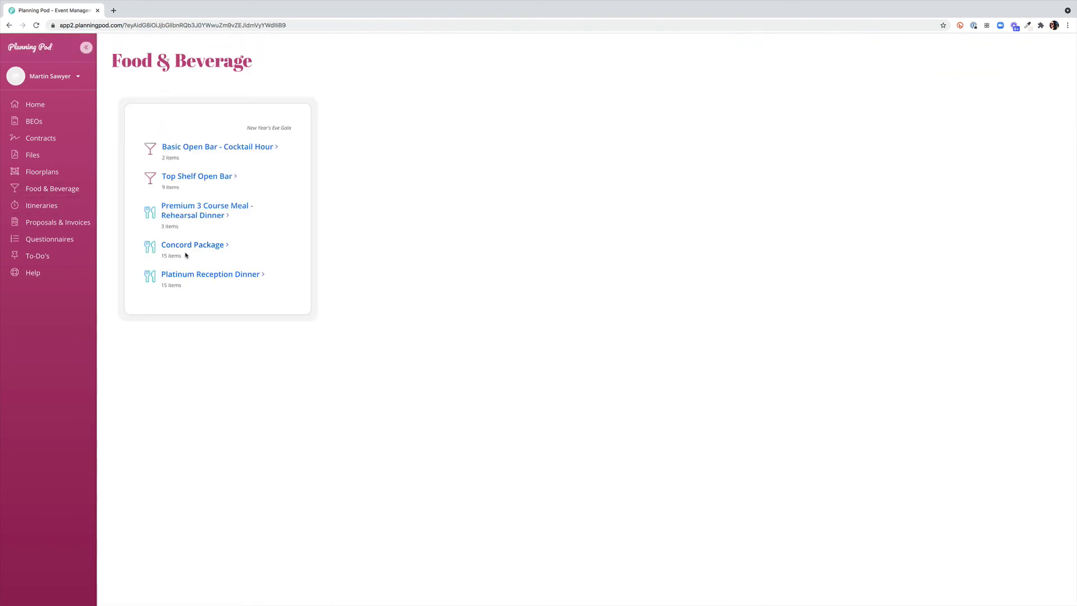
{"action": "left_click", "coordinate": [201, 246]}
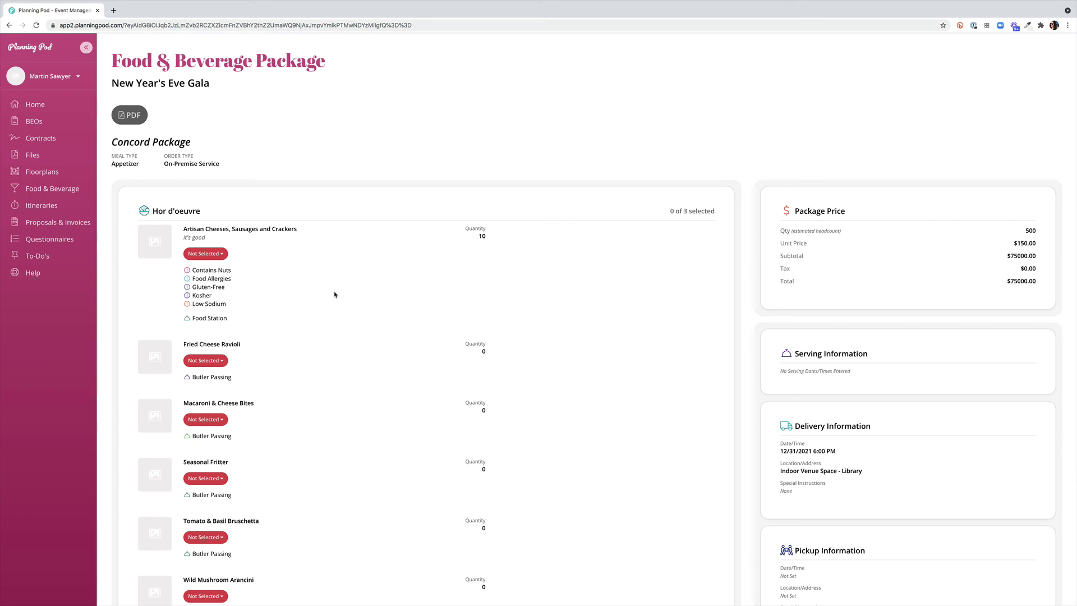
- Select Fried Cheese Ravioli, Seasonal Fritter and Tomato & Basil Bruschetta, hitting the three-item limit warning
{"action": "scroll", "coordinate": [323, 330], "scroll_direction": "down", "scroll_amount": 3}
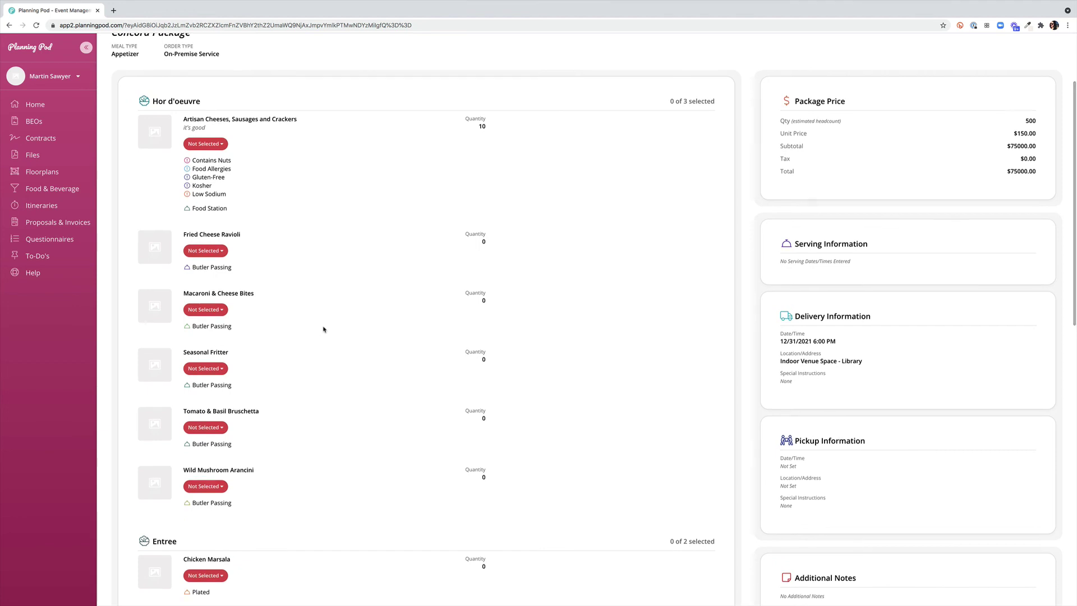
{"action": "scroll", "coordinate": [323, 329], "scroll_direction": "down", "scroll_amount": 1}
{"action": "left_click", "coordinate": [212, 220]}
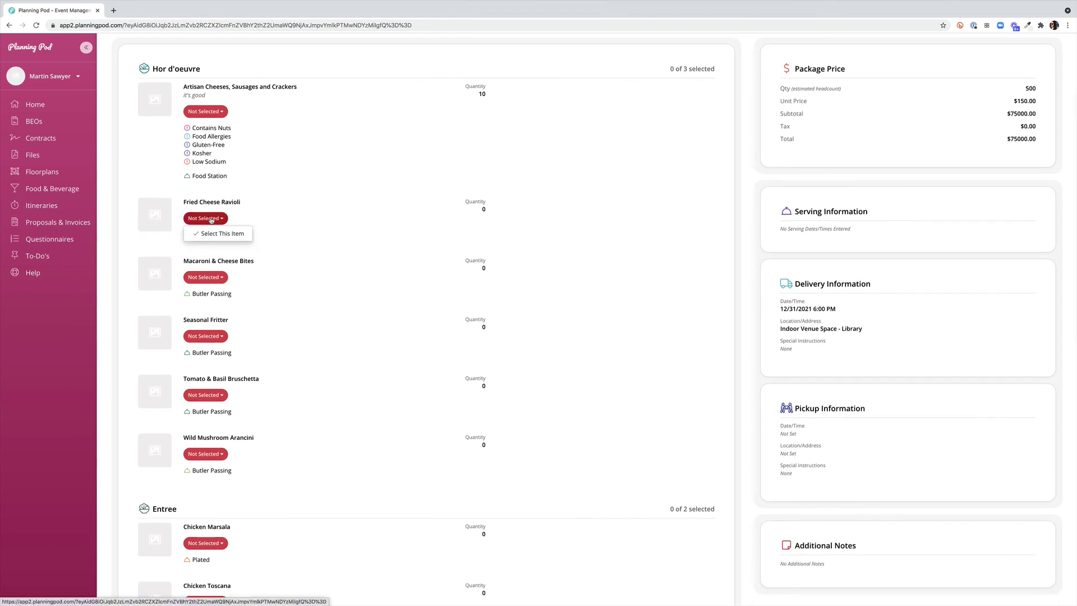
{"action": "left_click", "coordinate": [215, 234]}
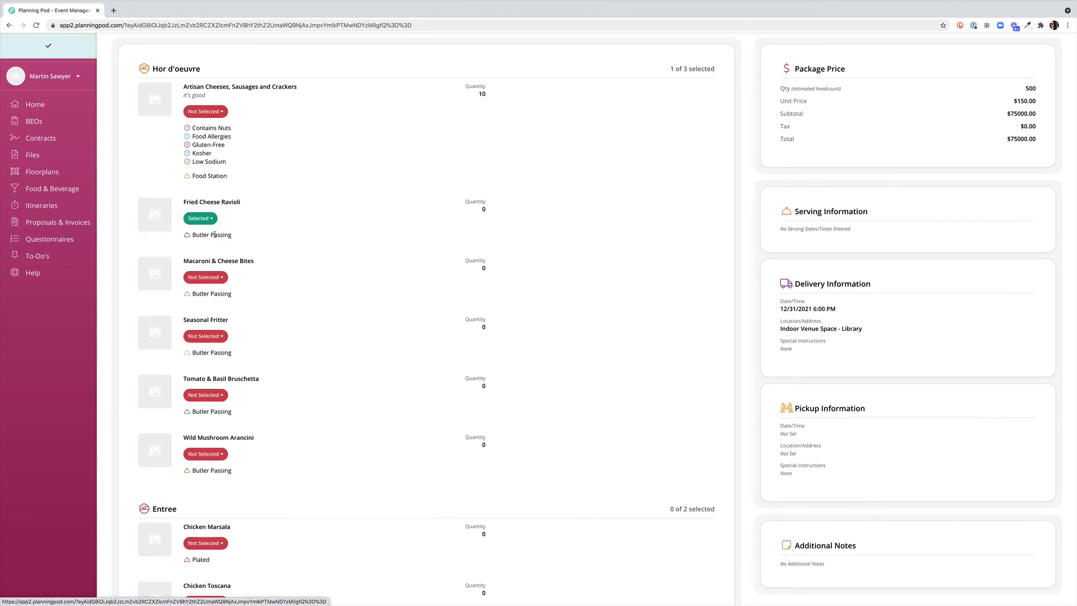
{"action": "left_click", "coordinate": [213, 337]}
{"action": "left_click", "coordinate": [214, 353]}
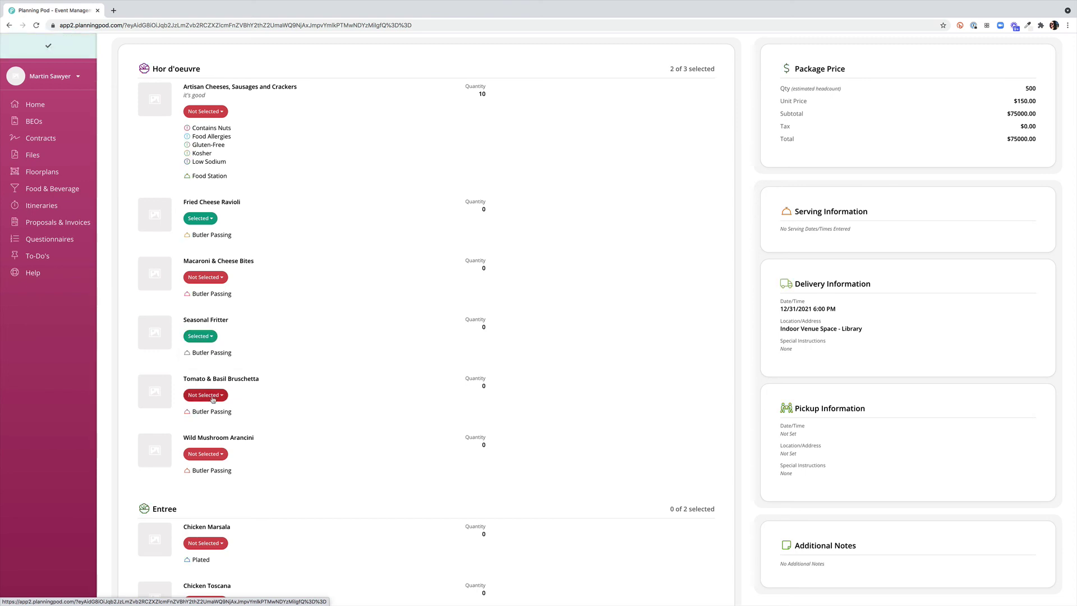
{"action": "left_click", "coordinate": [212, 395]}
{"action": "left_click", "coordinate": [213, 411]}
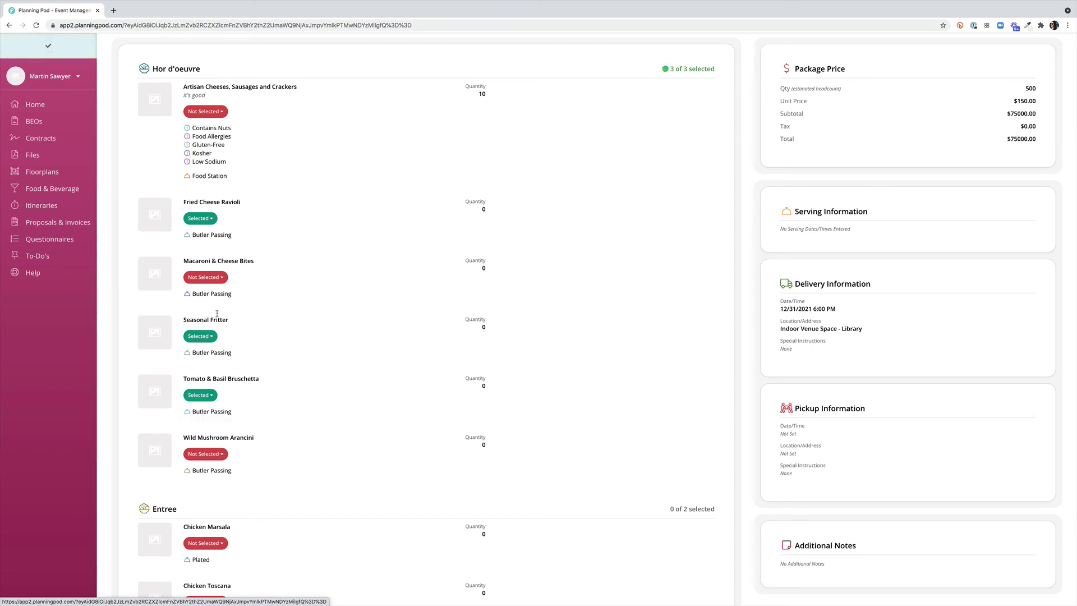
{"action": "left_click", "coordinate": [220, 277]}
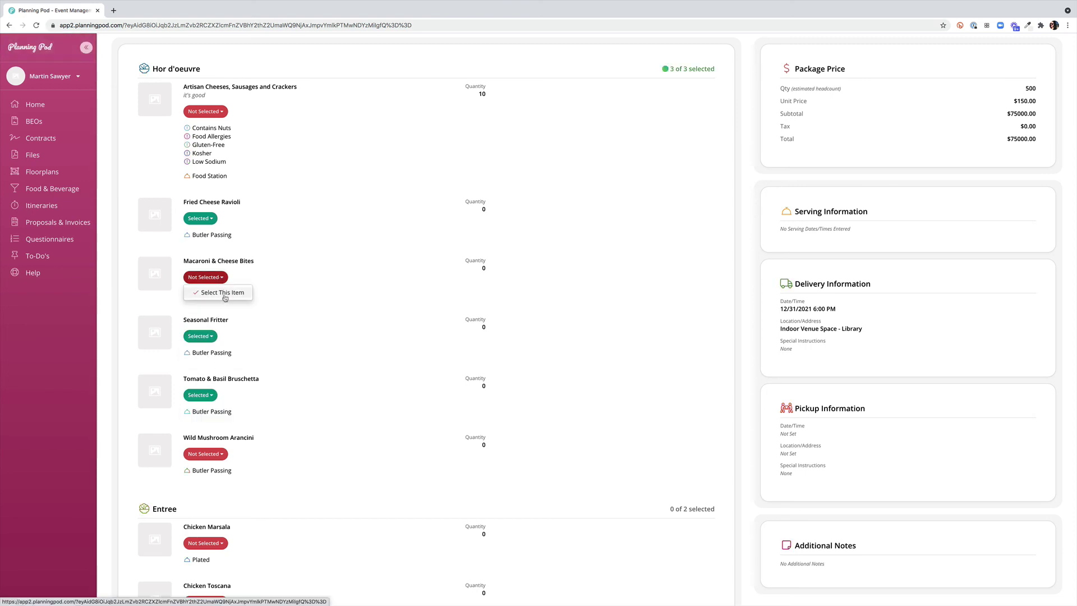
{"action": "left_click", "coordinate": [225, 298]}
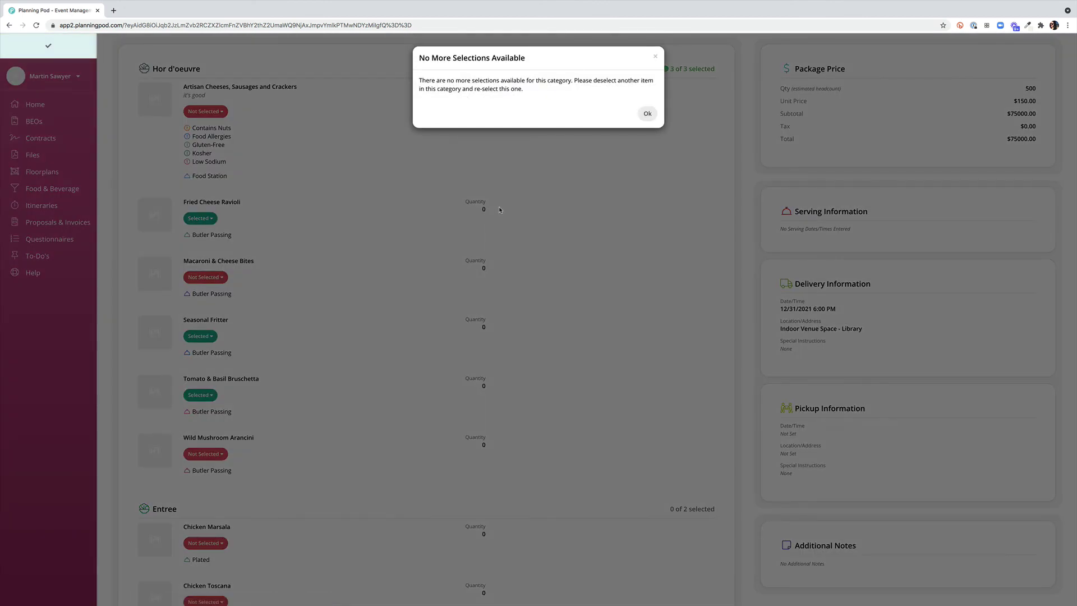
{"action": "left_click", "coordinate": [648, 114]}
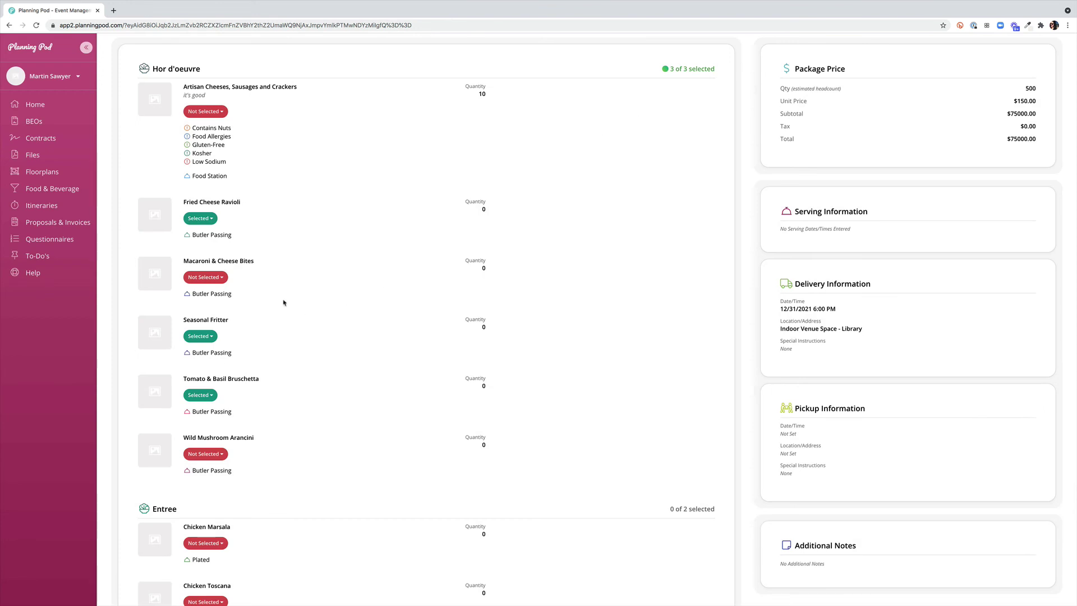
- Deselect Fried Cheese Ravioli and Seasonal Fritter, keeping Tomato & Basil Bruschetta
{"action": "left_click", "coordinate": [204, 223]}
{"action": "left_click", "coordinate": [223, 234]}
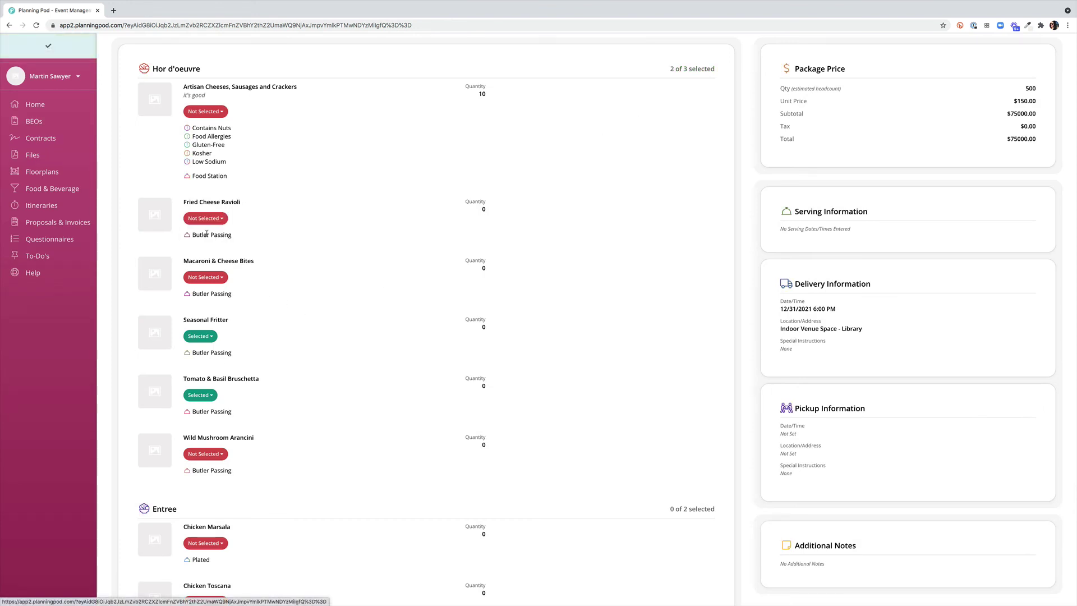
{"action": "left_click", "coordinate": [206, 337]}
{"action": "left_click", "coordinate": [224, 351]}
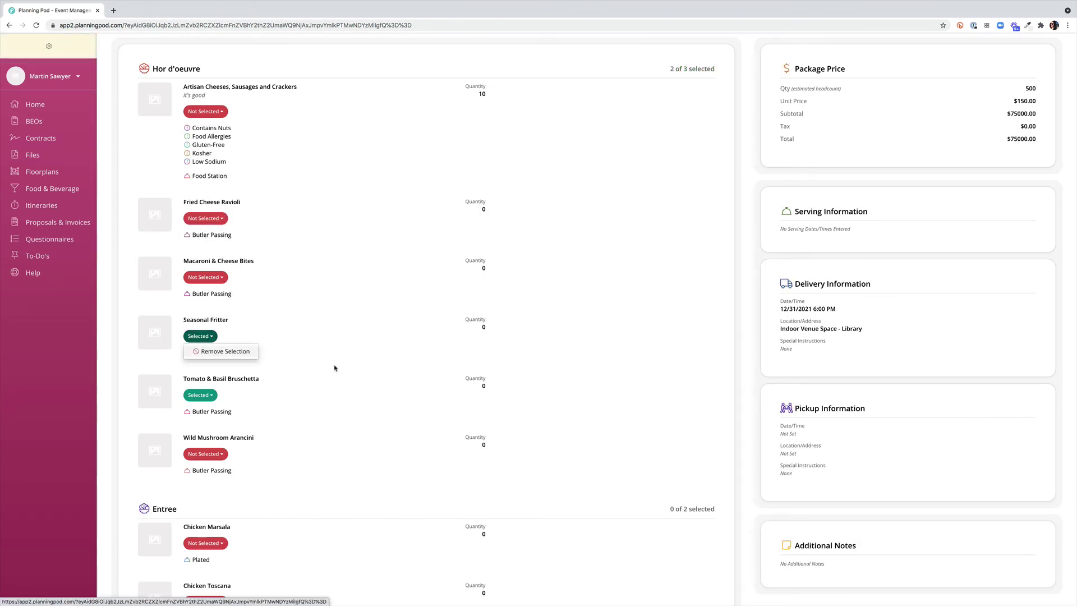
- Select Chicken Toscana and New York Sirloin as entrees and Eggplant Roulade as vegetarian entree
{"action": "scroll", "coordinate": [343, 369], "scroll_direction": "down", "scroll_amount": 2}
{"action": "scroll", "coordinate": [343, 369], "scroll_direction": "down", "scroll_amount": 2}
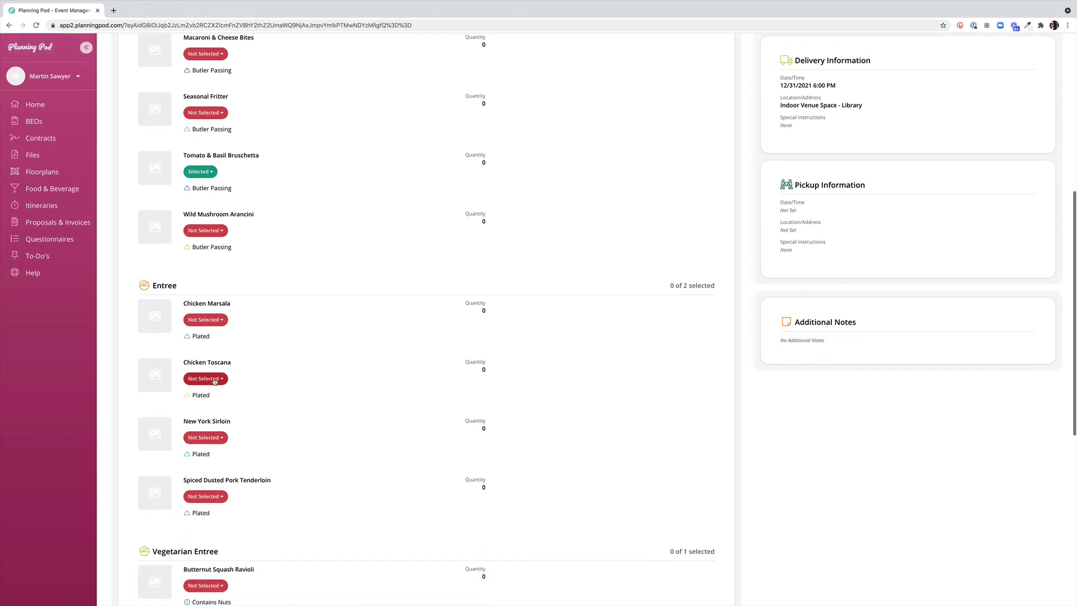
{"action": "left_click", "coordinate": [211, 378]}
{"action": "left_click", "coordinate": [216, 395]}
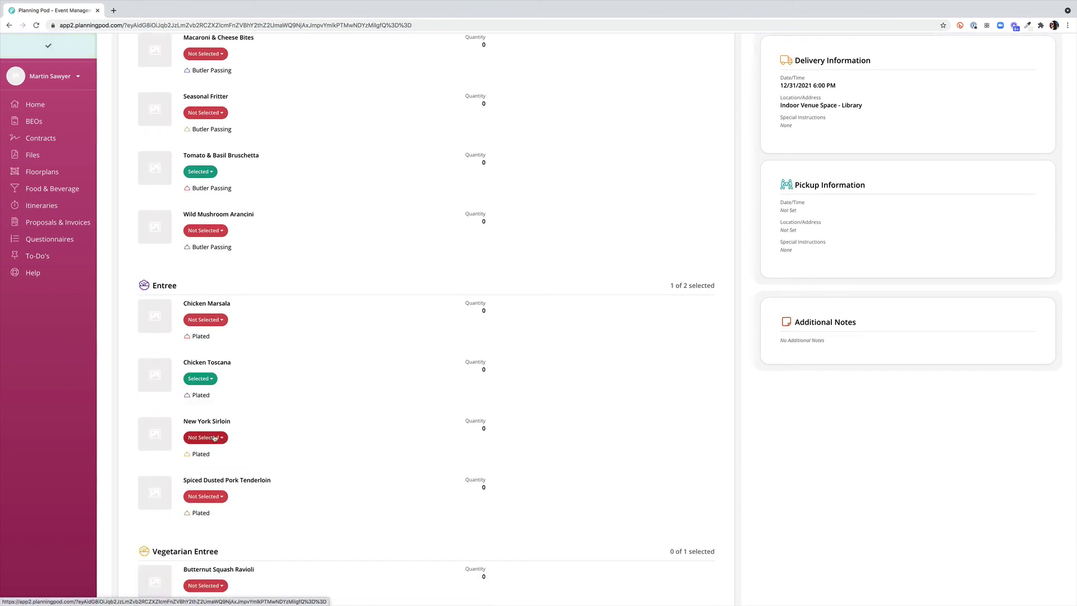
{"action": "left_click", "coordinate": [212, 437]}
{"action": "left_click", "coordinate": [216, 453]}
{"action": "scroll", "coordinate": [214, 454], "scroll_direction": "down", "scroll_amount": 6}
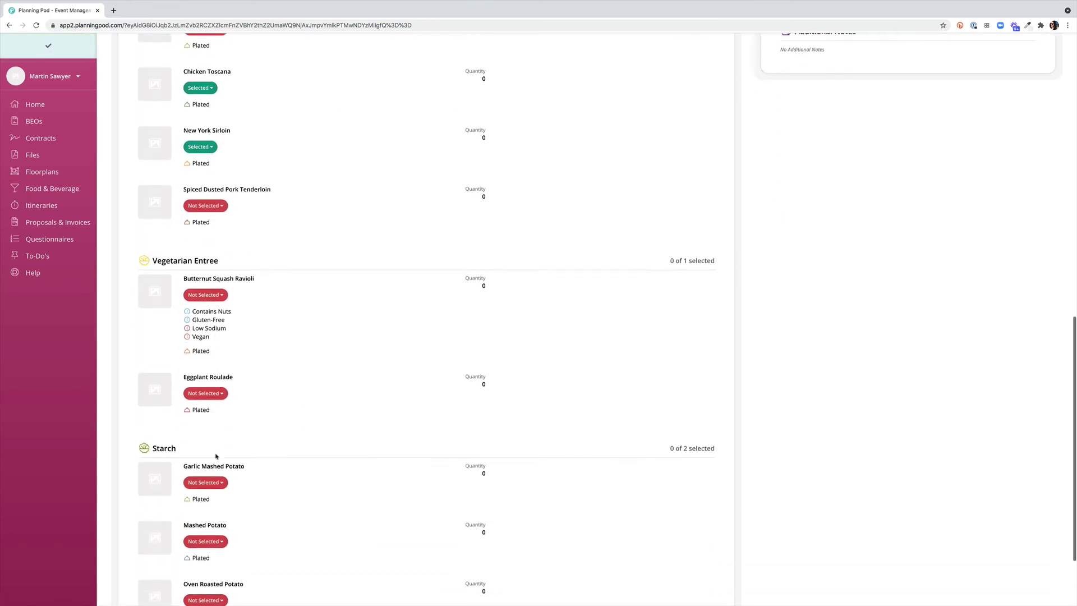
{"action": "left_click", "coordinate": [210, 332]}
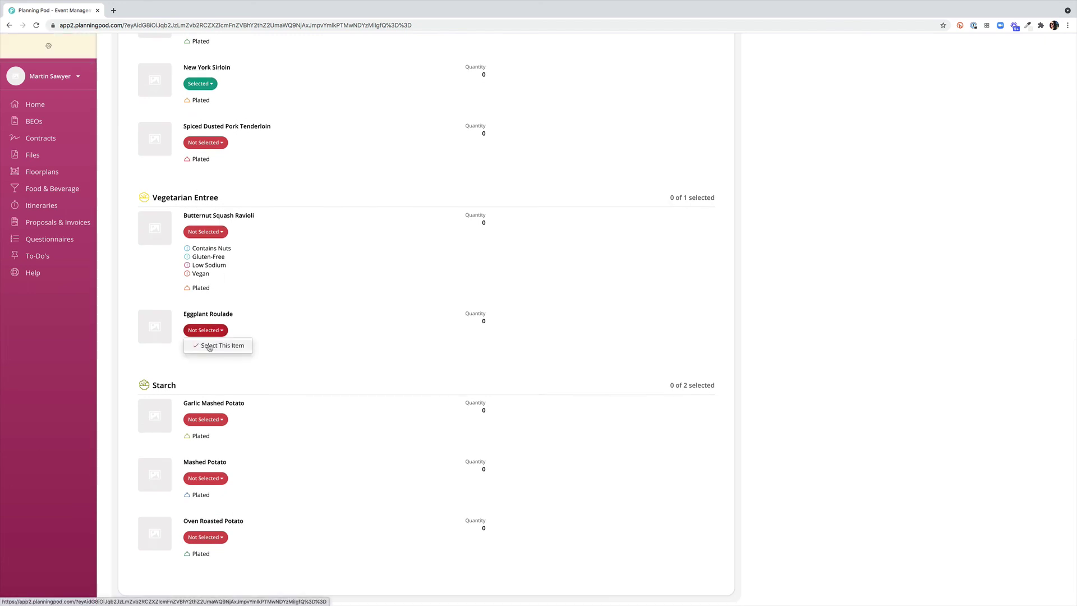
{"action": "left_click", "coordinate": [212, 345]}
{"action": "left_click", "coordinate": [211, 420]}
- Go back to the client portal Home page listing the event's documents
{"action": "left_click", "coordinate": [35, 105]}
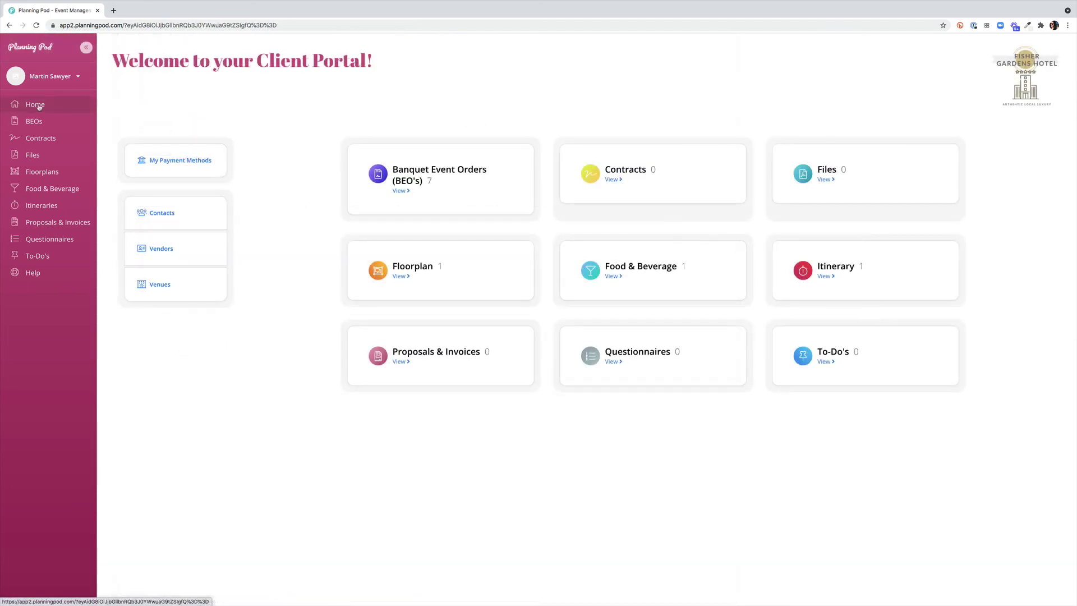